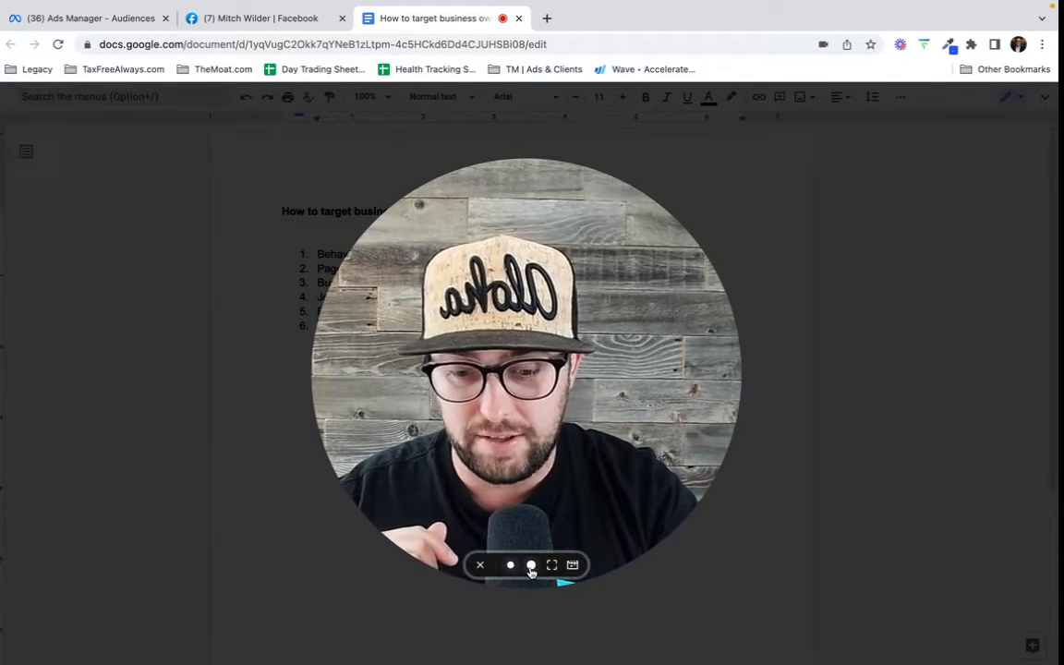
- Select the Behaviors item in the document's list and switch to Ads Manager to start a new saved audience
left_click(522, 566)
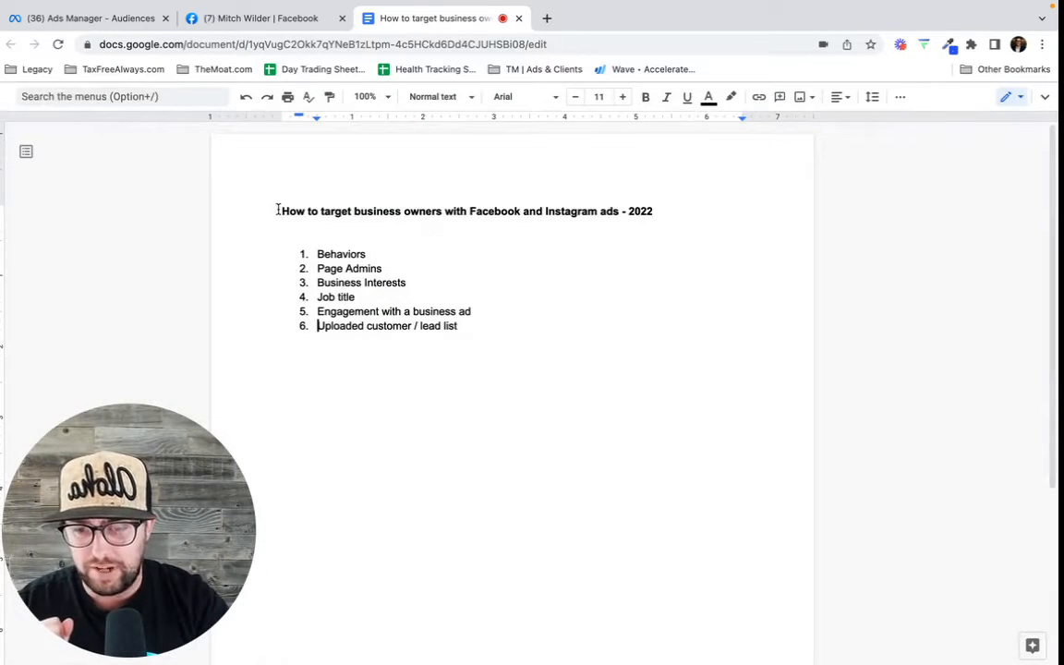
left_click_drag(319, 253, 377, 255)
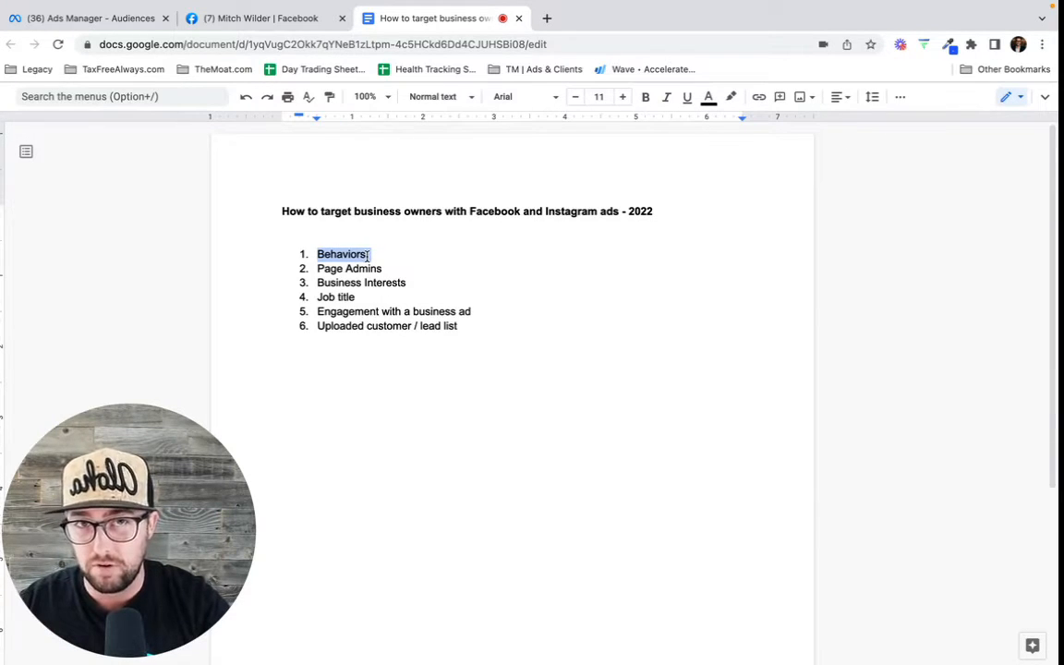
left_click(104, 25)
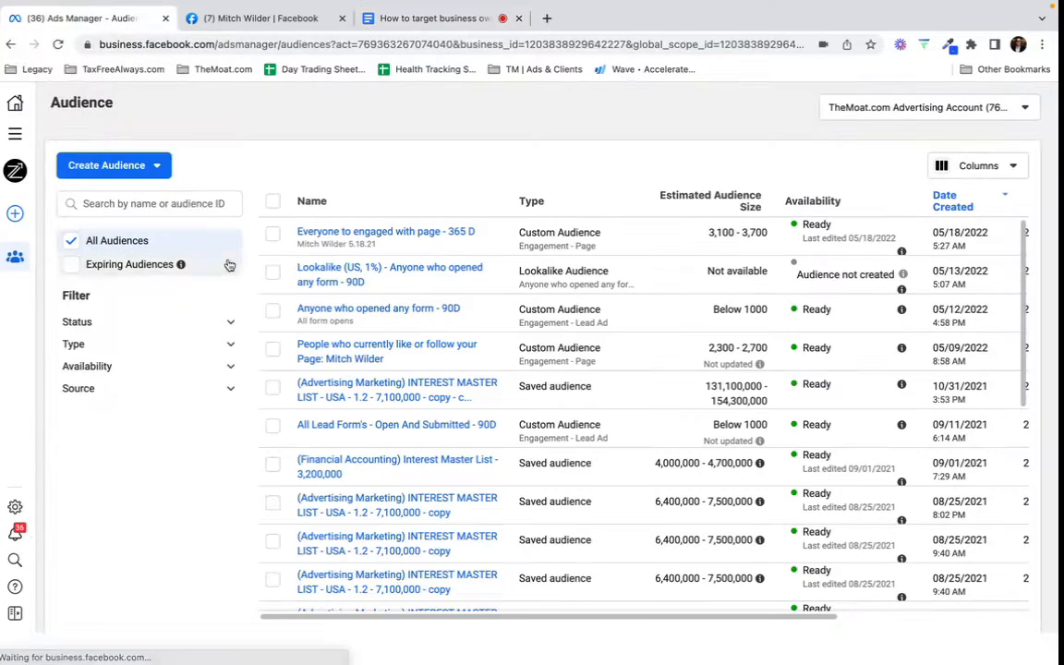
left_click(155, 166)
left_click(139, 260)
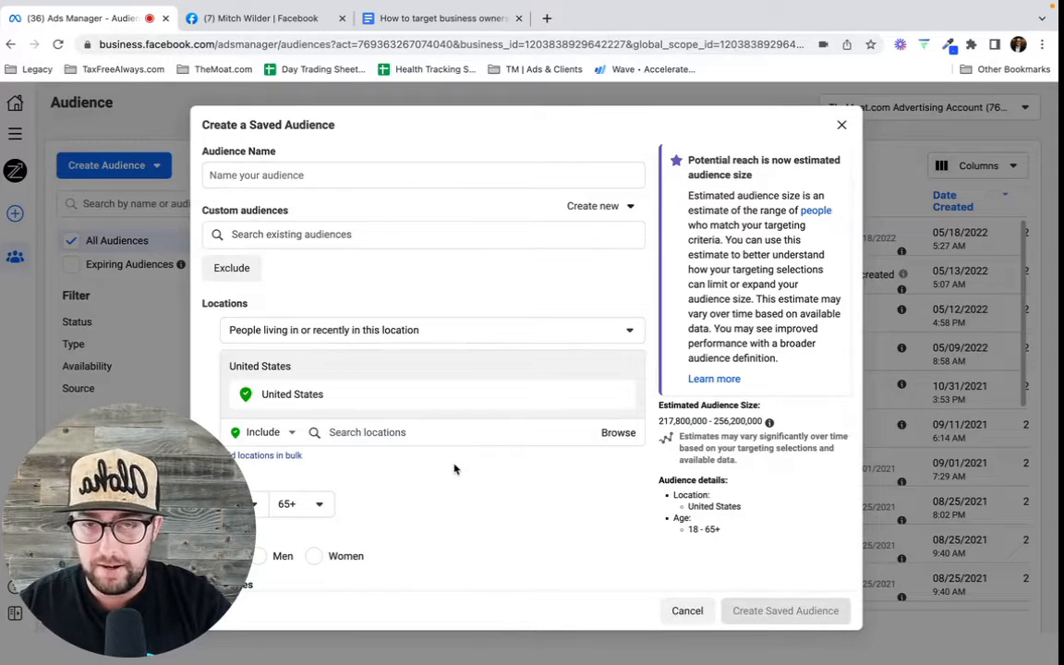
- Set the saved audience's minimum age to 25
scroll(453, 466, "down", 3)
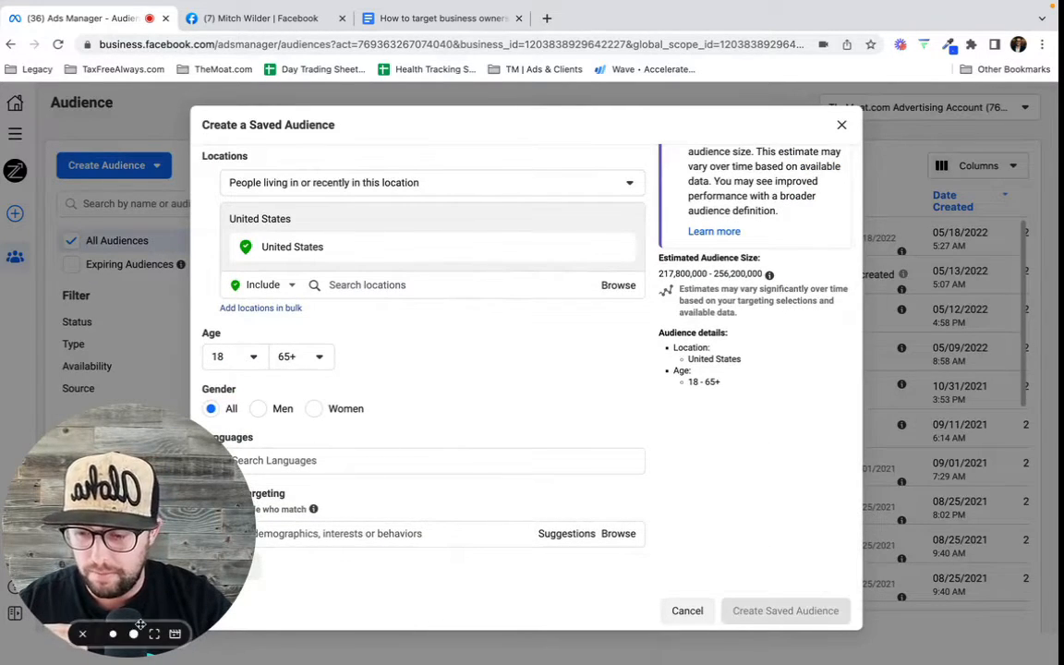
left_click(114, 633)
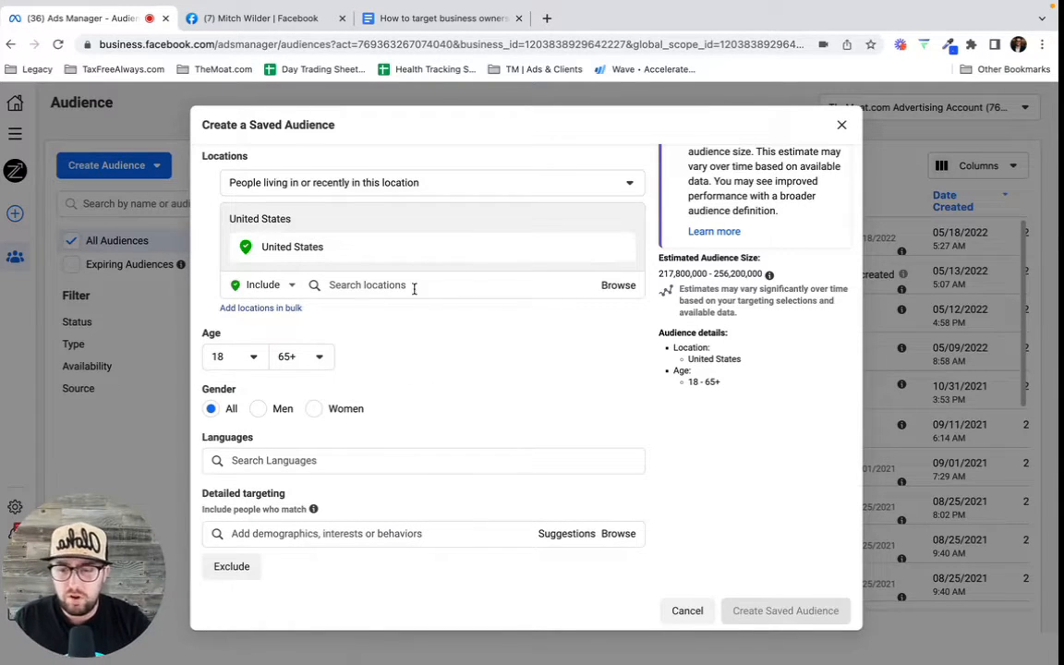
scroll(478, 347, "up", 3)
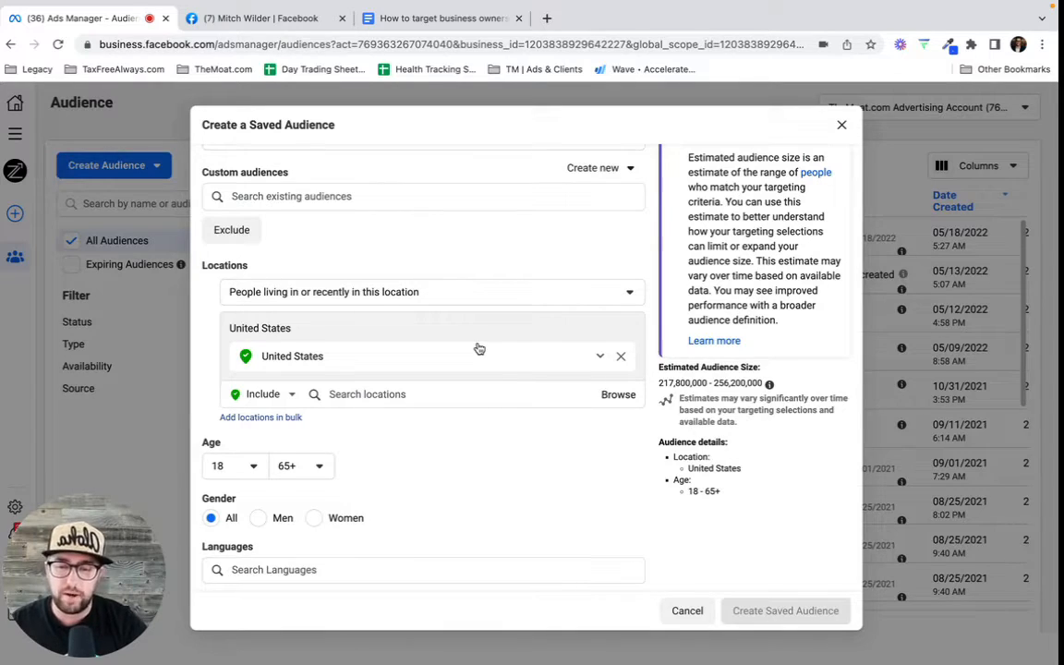
left_click(253, 466)
scroll(257, 432, "down", 1)
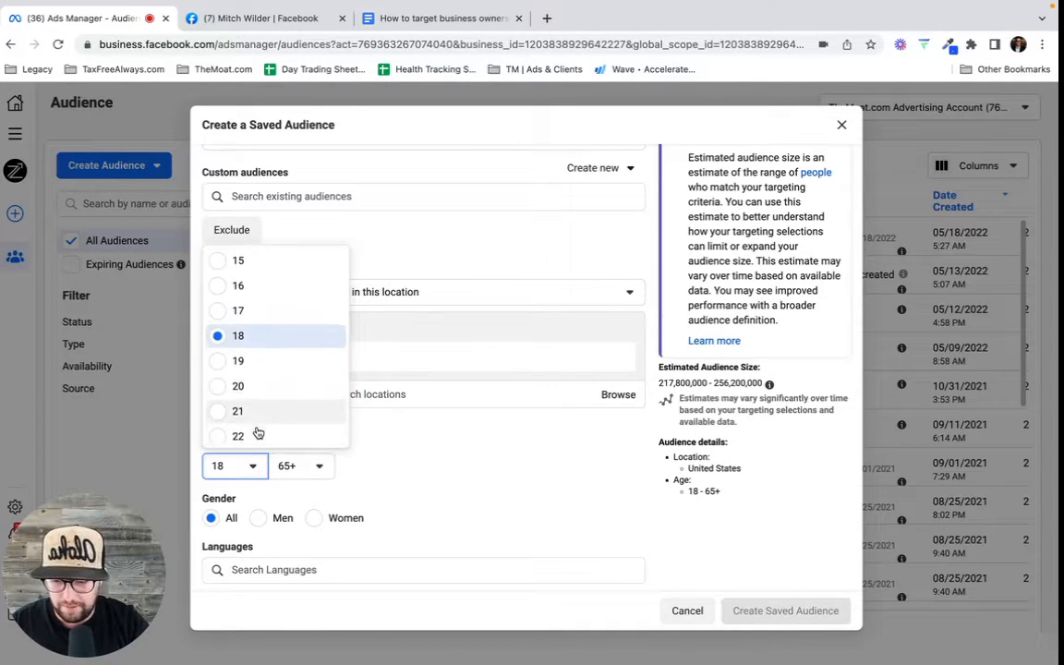
scroll(257, 430, "down", 3)
left_click(231, 380)
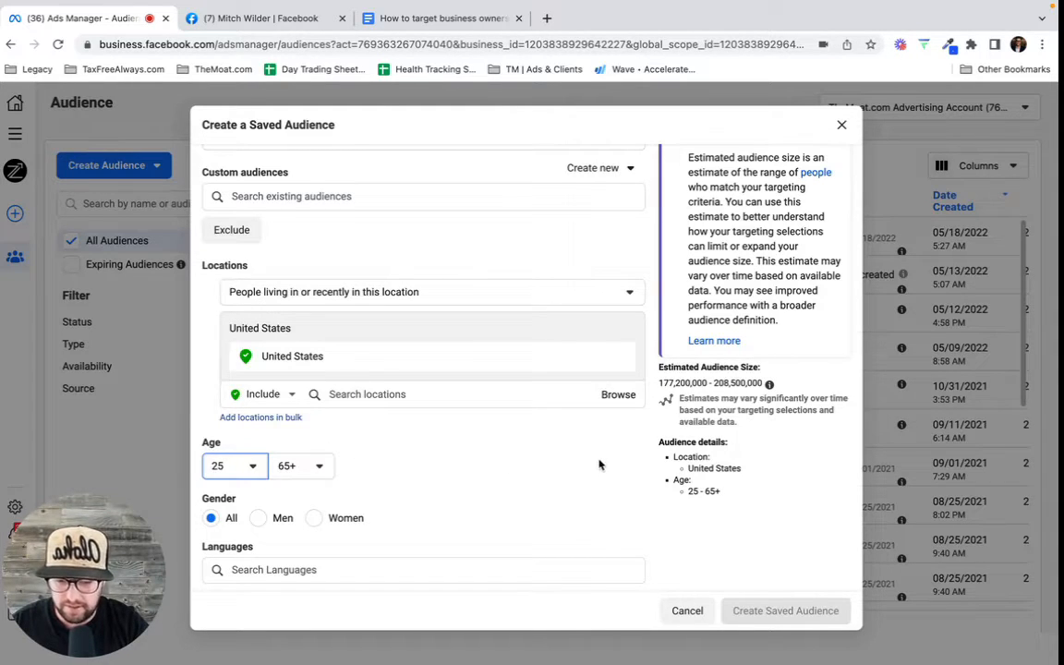
- Restrict the United States location targeting to people living in this location
scroll(520, 459, "up", 1)
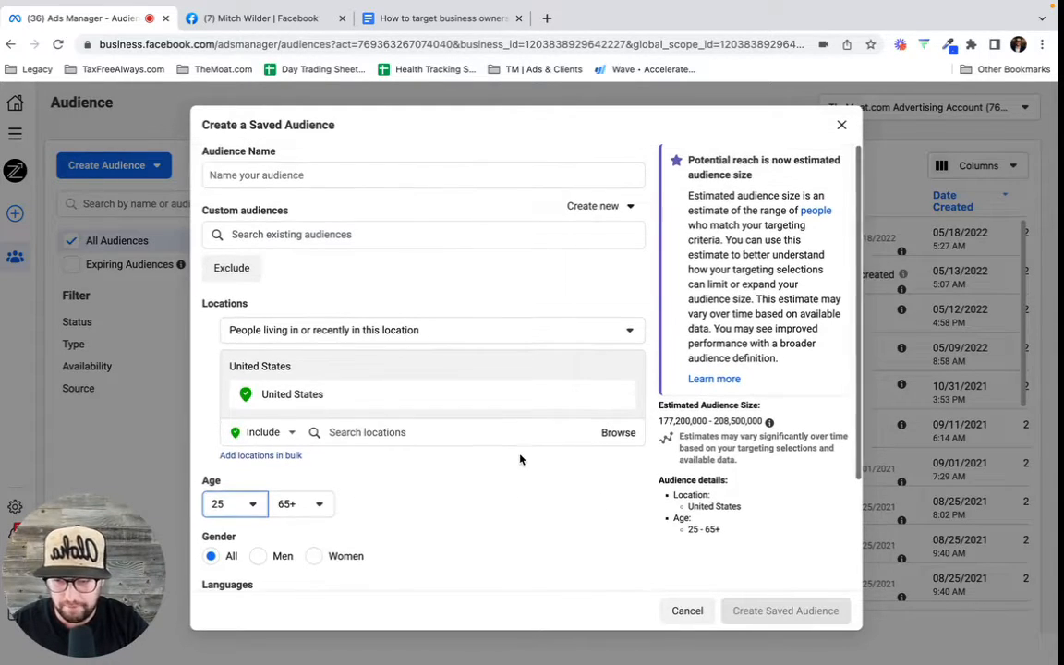
scroll(405, 359, "down", 2)
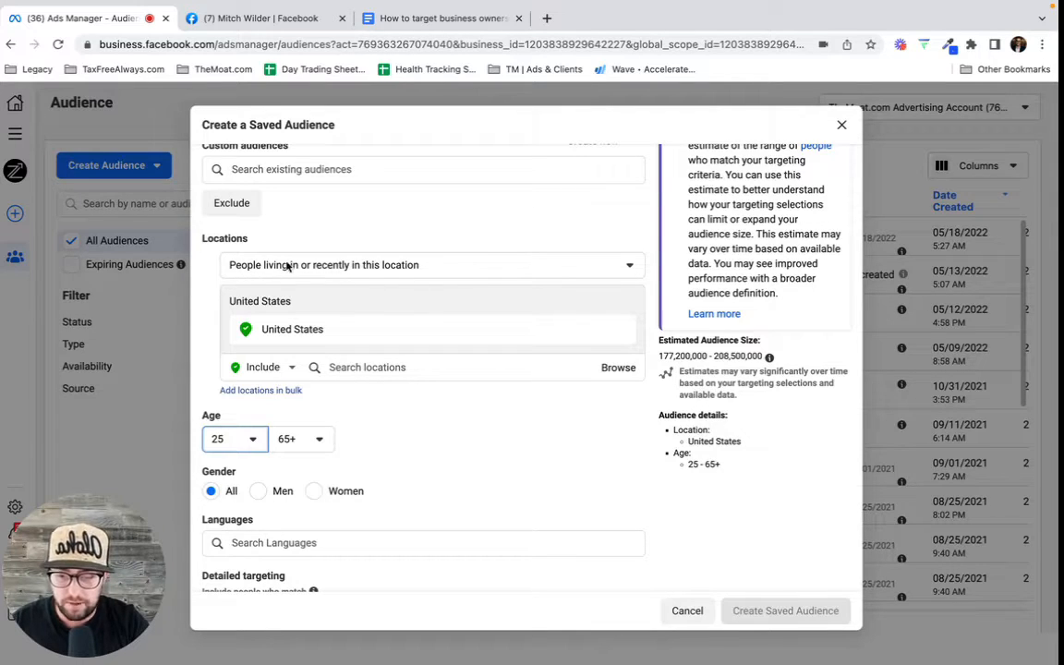
left_click(403, 269)
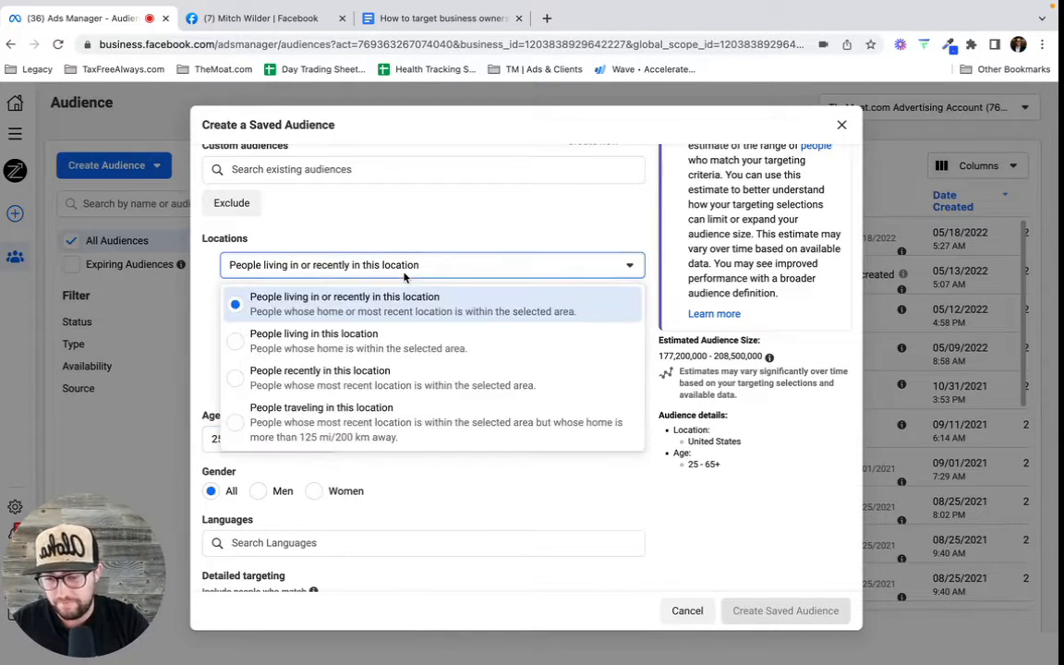
left_click(247, 339)
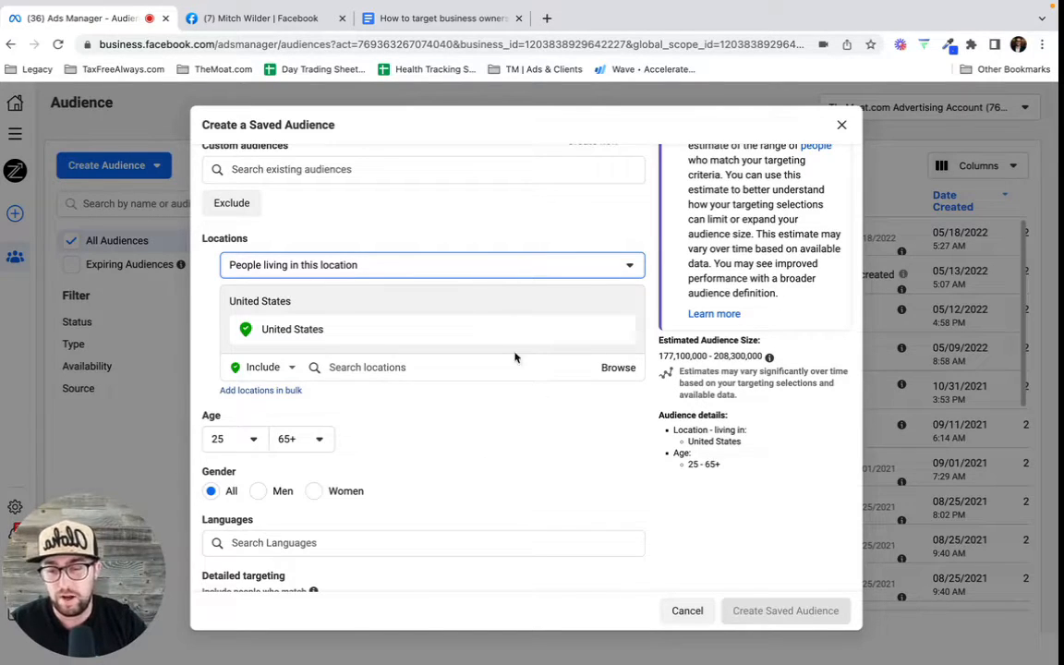
- Add English (US) as the saved audience's language
scroll(515, 356, "up", 2)
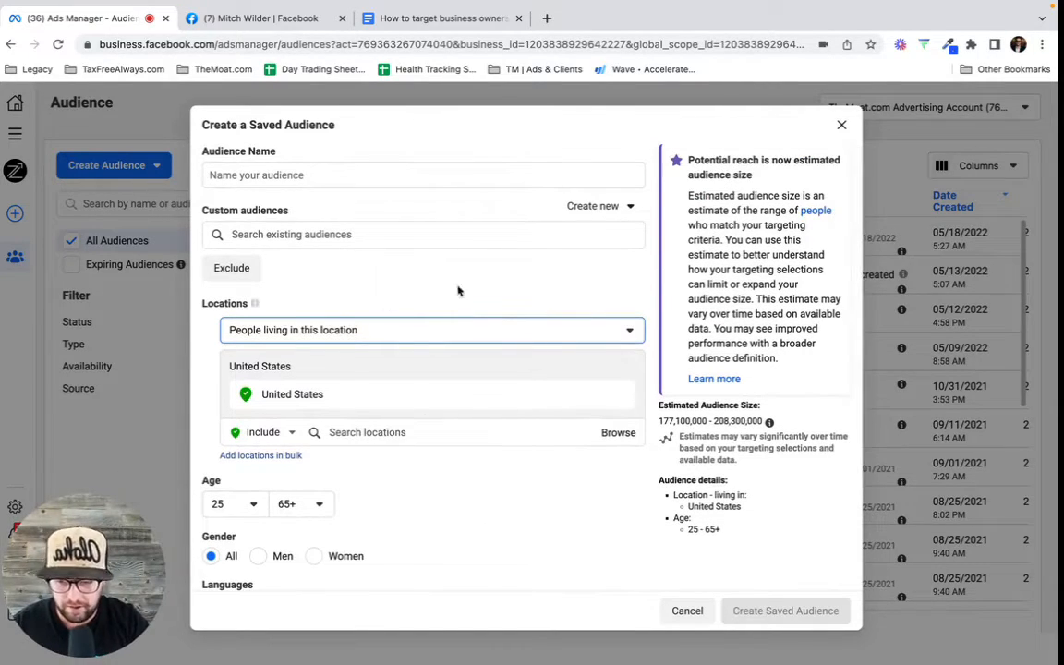
scroll(396, 299, "down", 3)
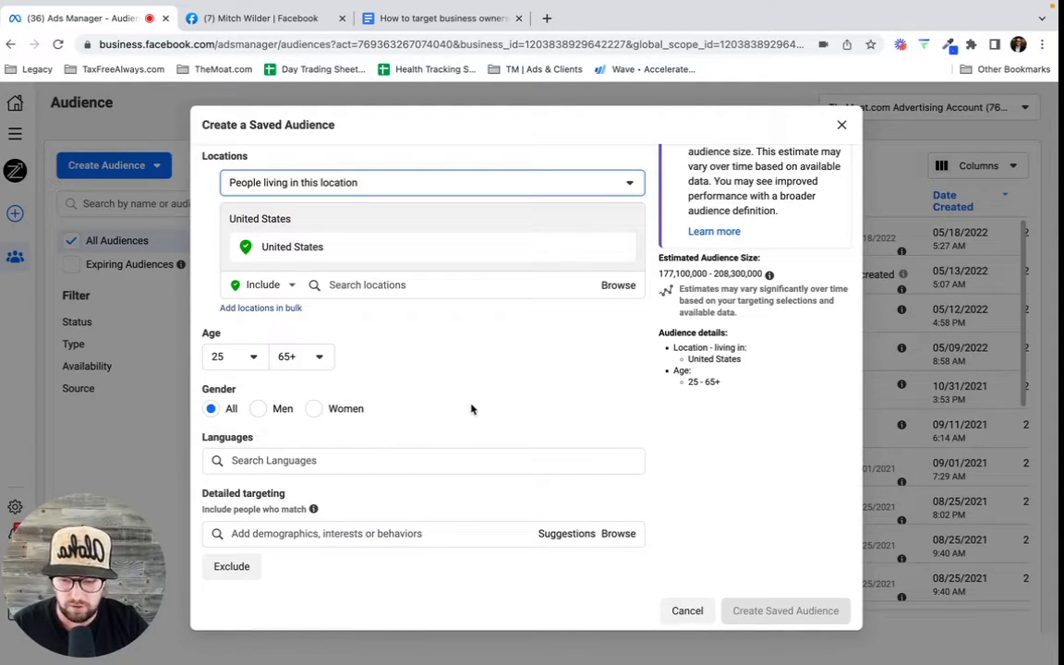
left_click(281, 456)
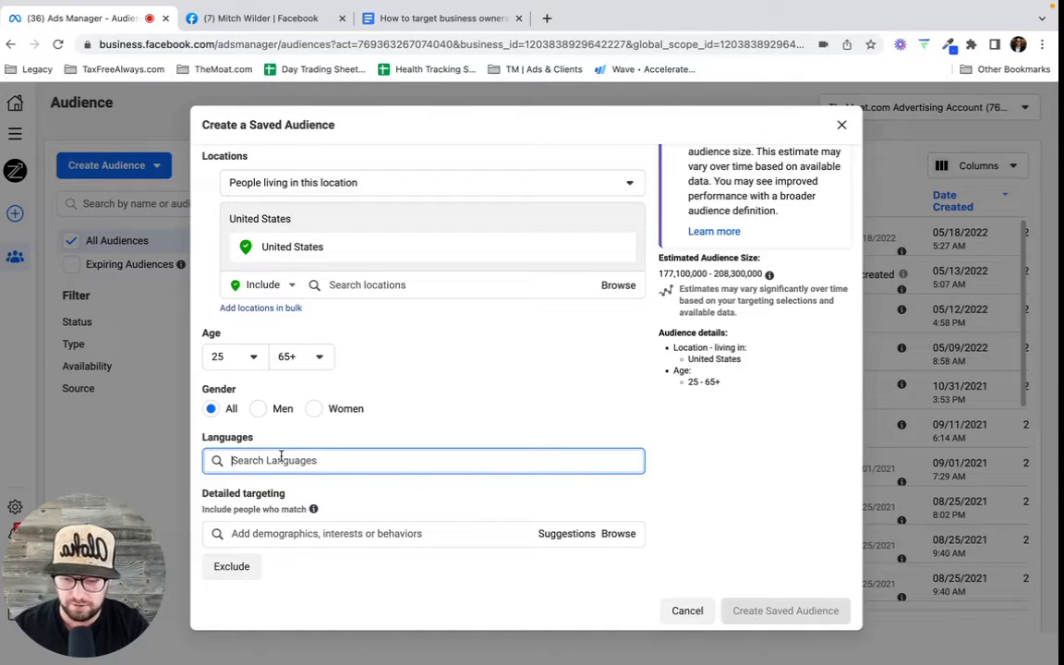
type("Eng")
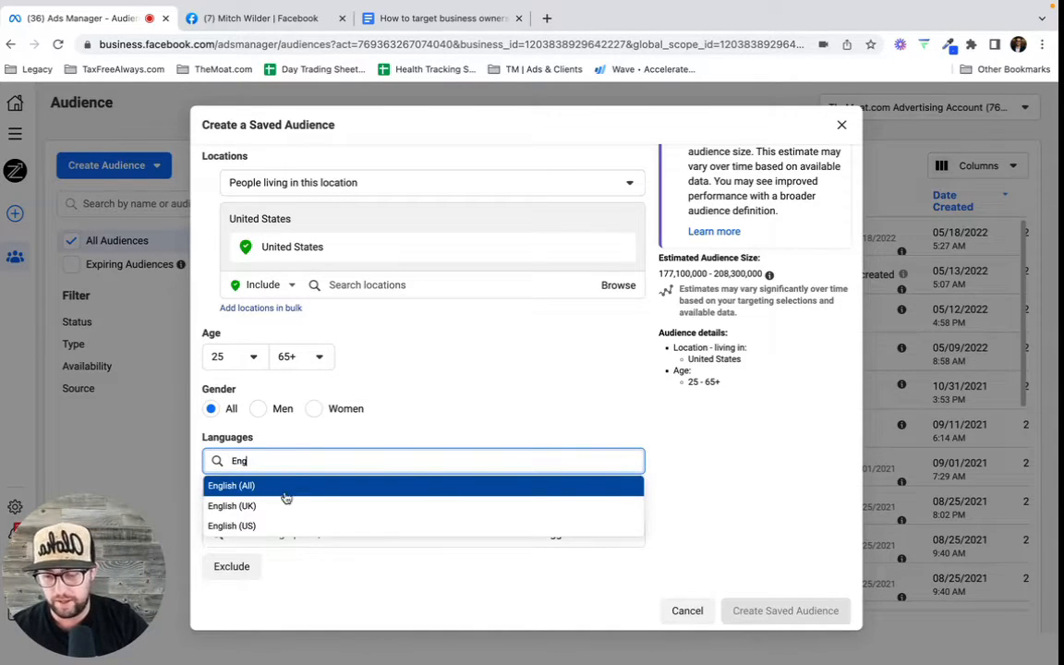
left_click(258, 524)
left_click(507, 407)
scroll(507, 407, "down", 1)
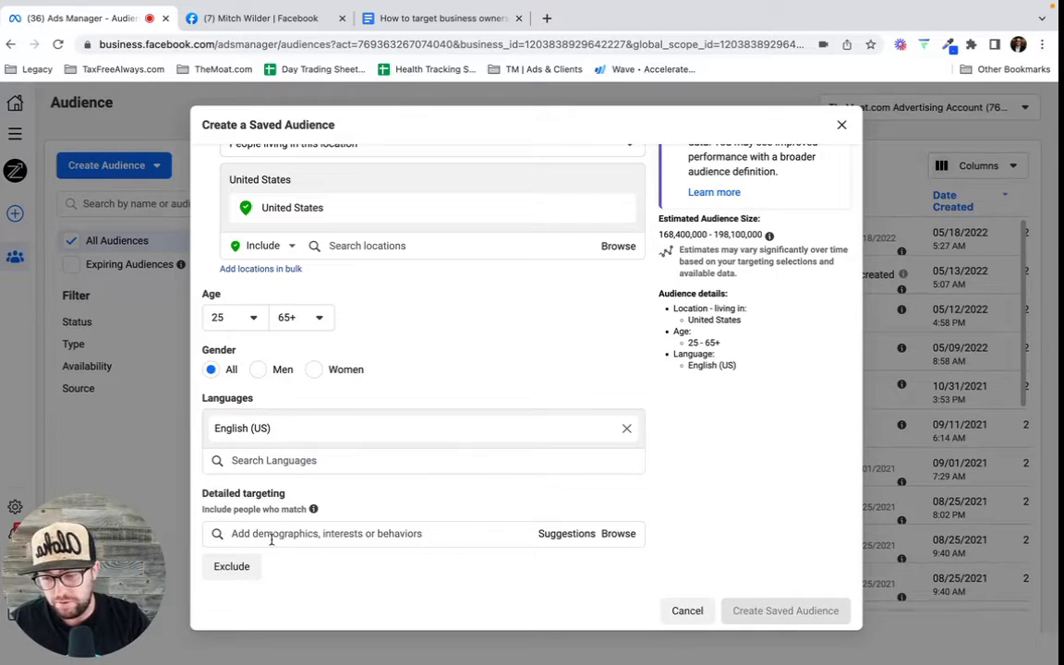
- Search detailed targeting for "Small business owner" and add the Small business owners behavior
left_click(320, 535)
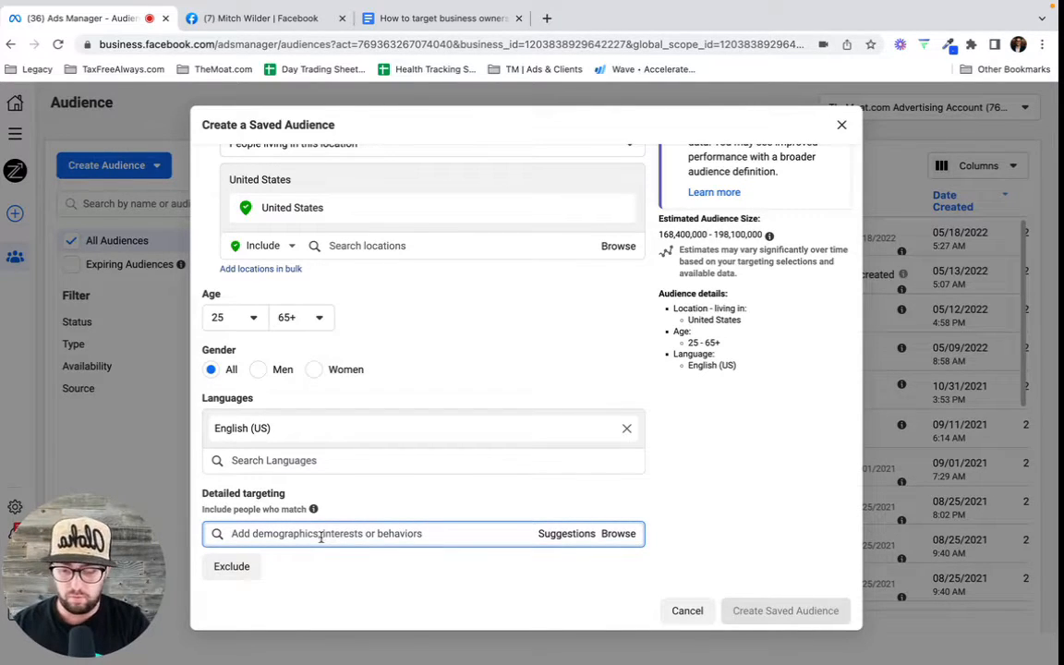
type("Small")
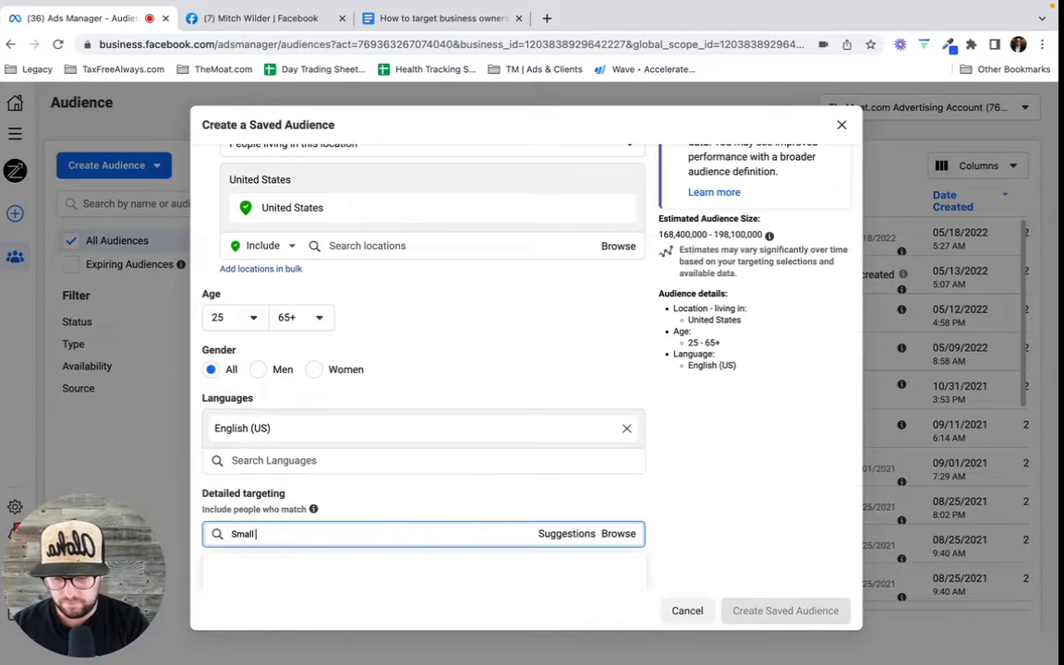
type(" business owner")
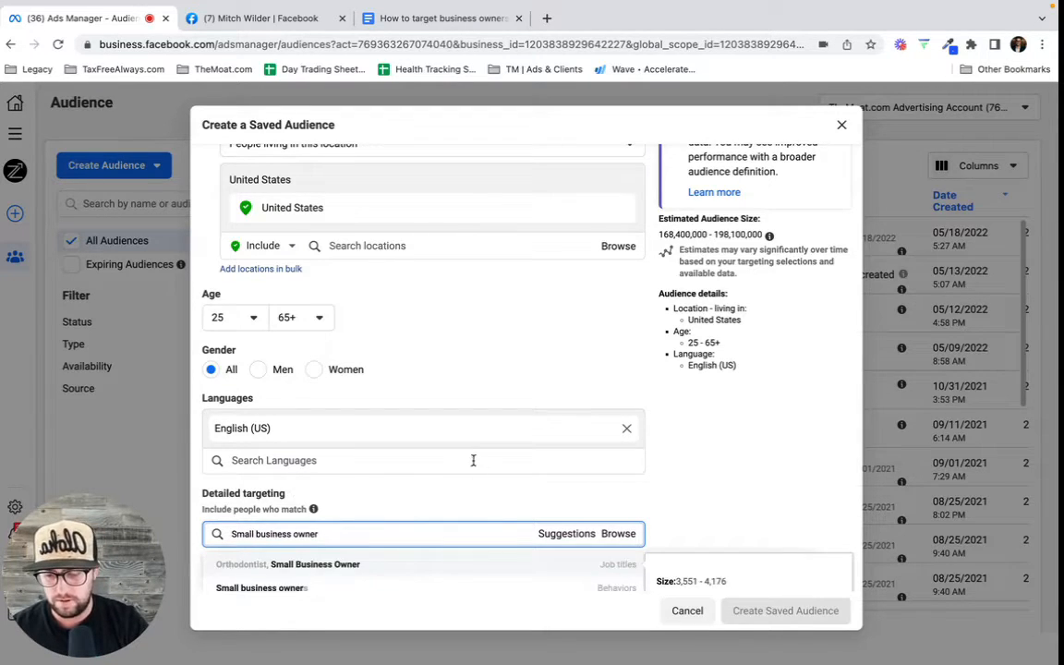
scroll(473, 460, "down", 4)
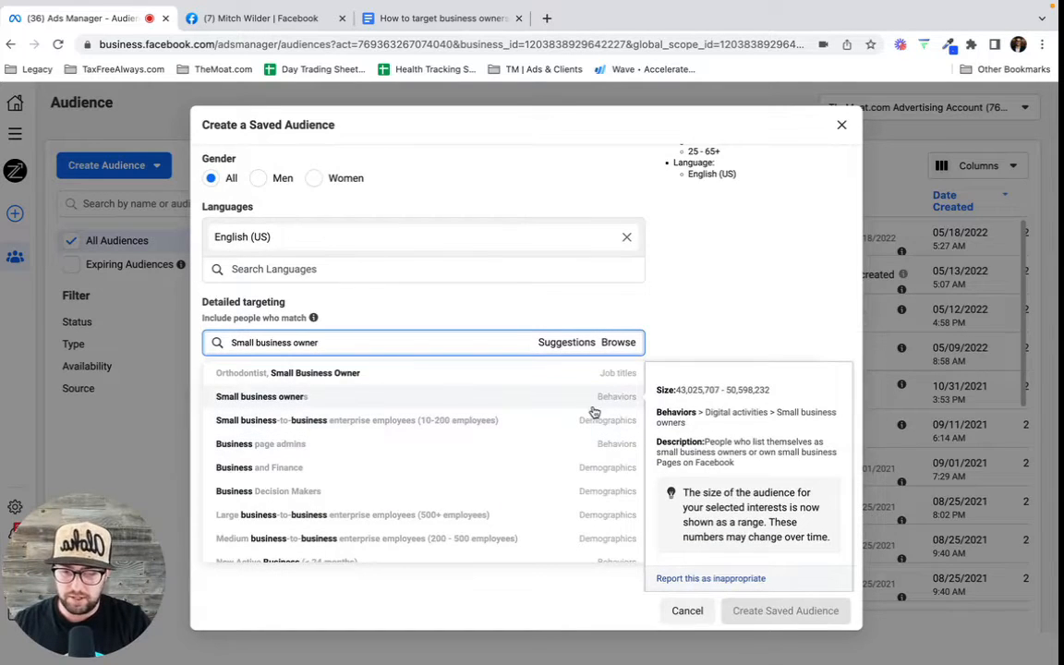
left_click(258, 398)
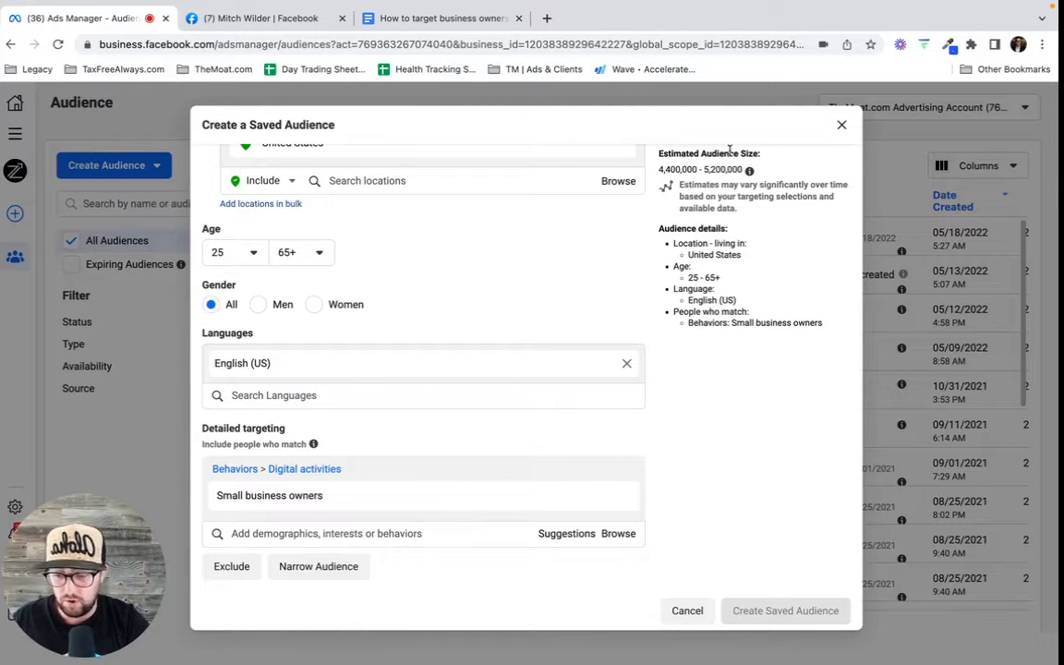
- Review the estimated audience size, the audience details and the description of the Small business owners behavior
scroll(544, 315, "up", 5)
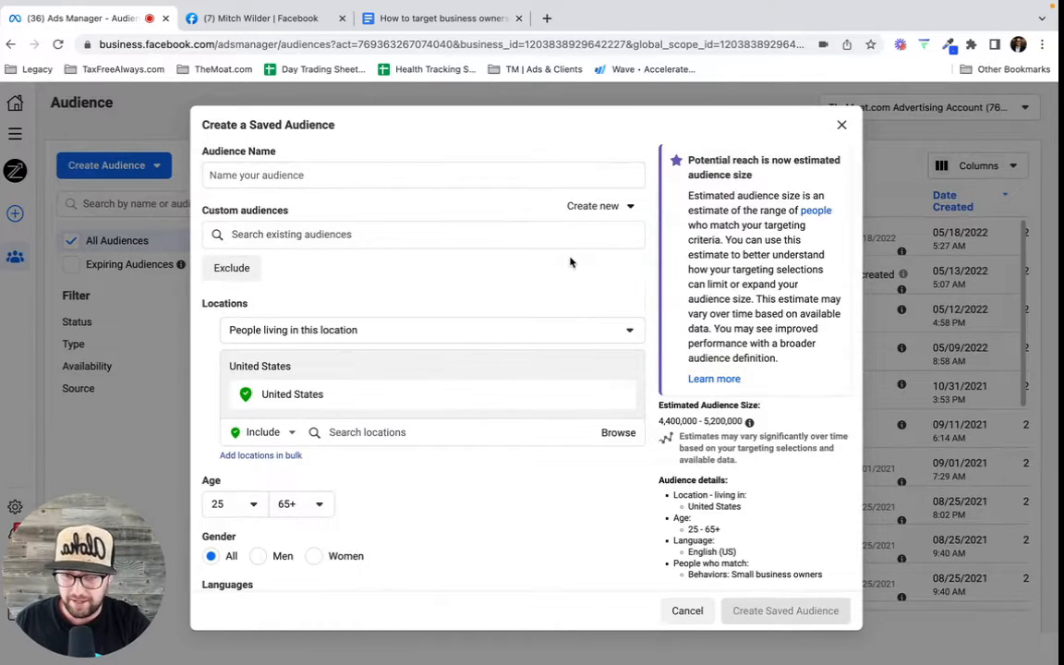
scroll(570, 262, "down", 5)
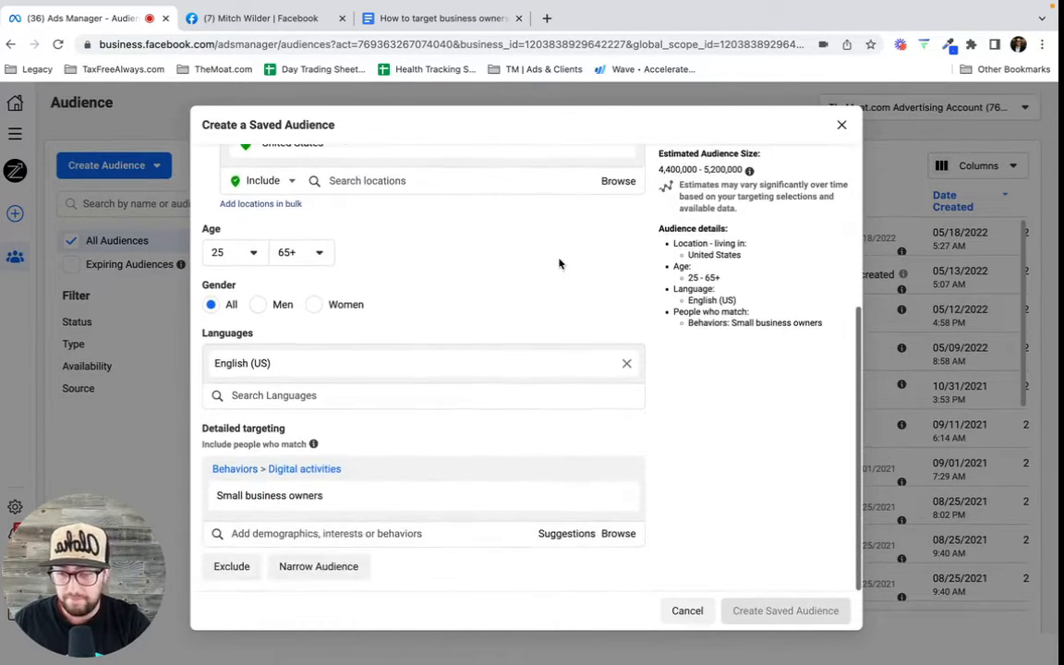
mouse_move(598, 498)
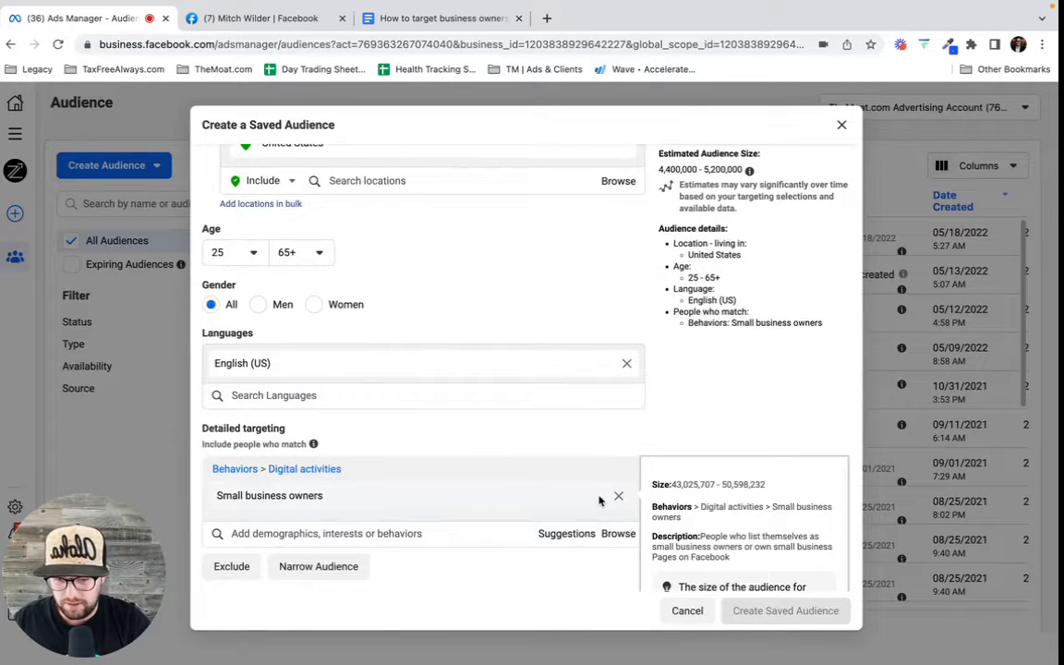
scroll(599, 499, "down", 1)
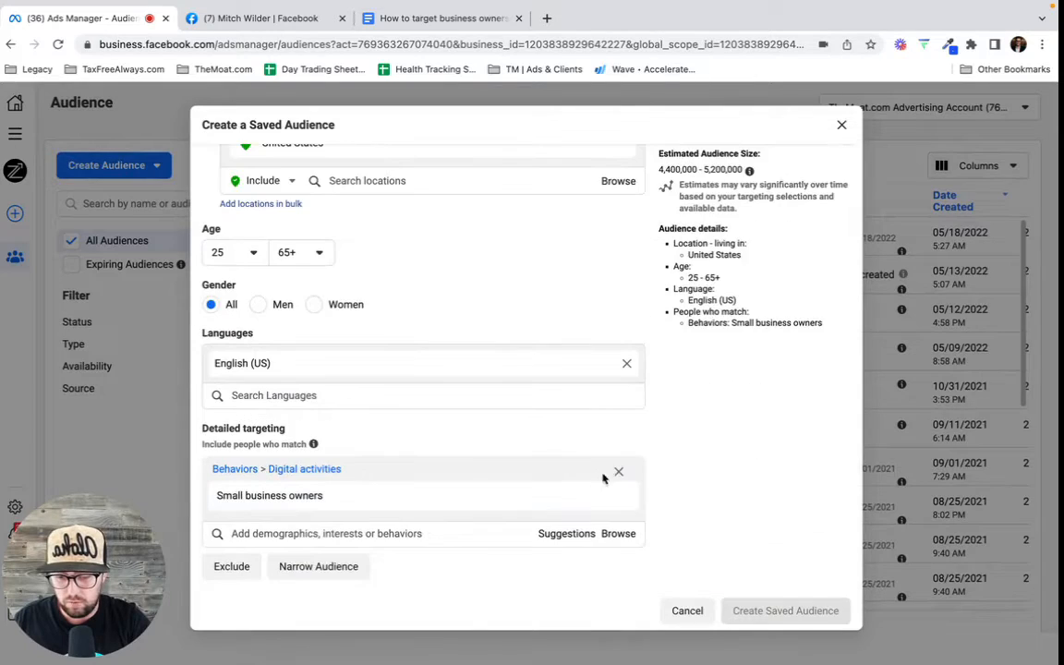
mouse_move(633, 492)
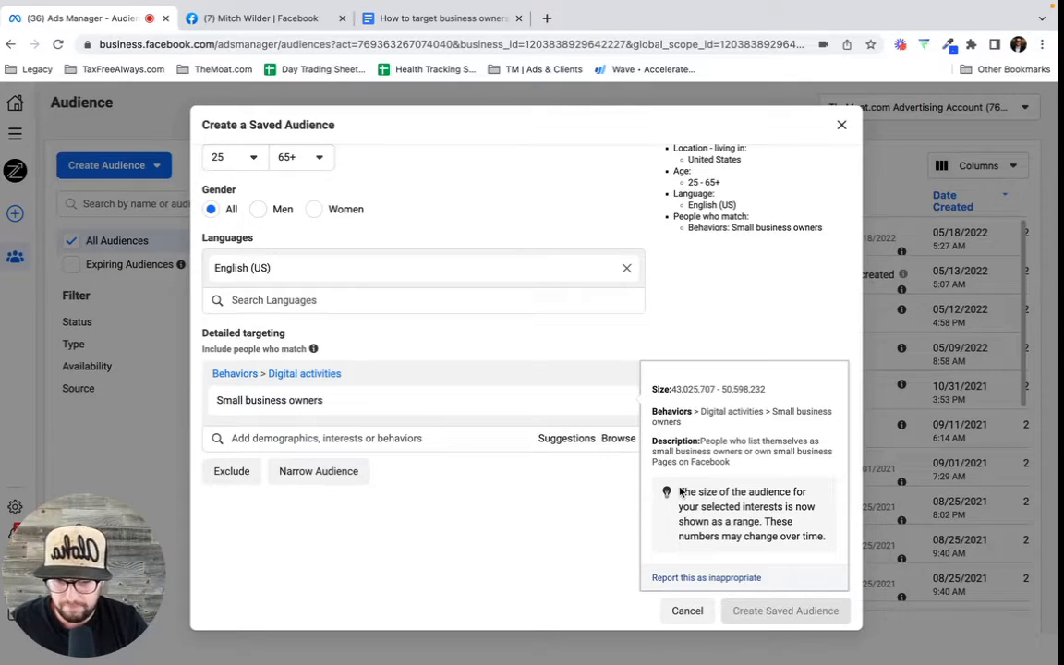
scroll(717, 285, "up", 3)
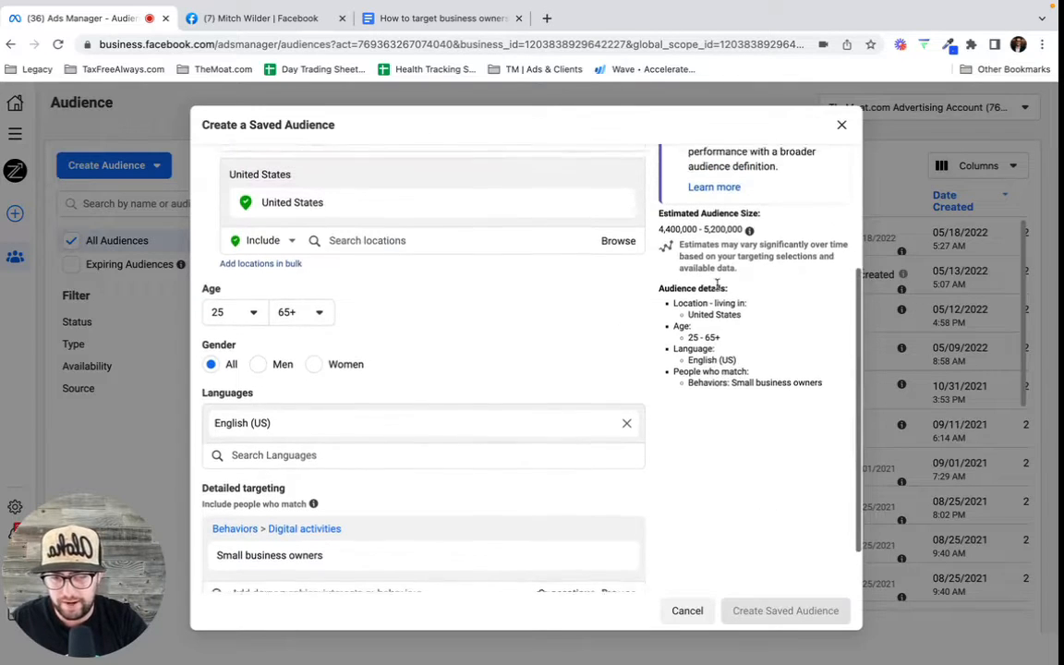
scroll(716, 285, "up", 1)
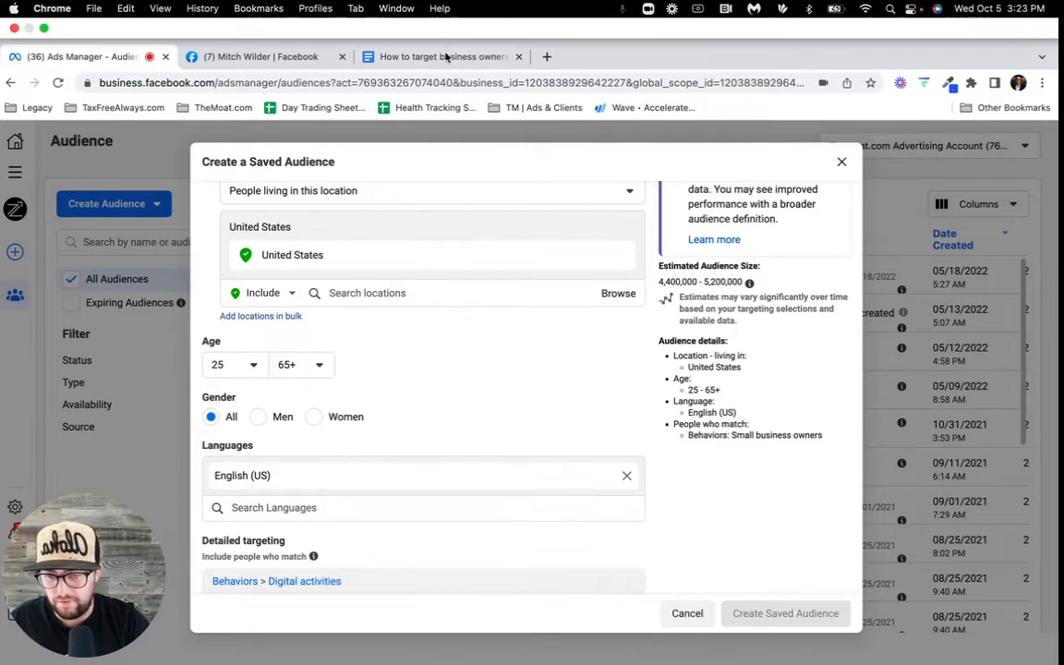
- Switch back to the Google Docs outline, make the Behaviors item bold and select the Page Admins item
left_click(444, 57)
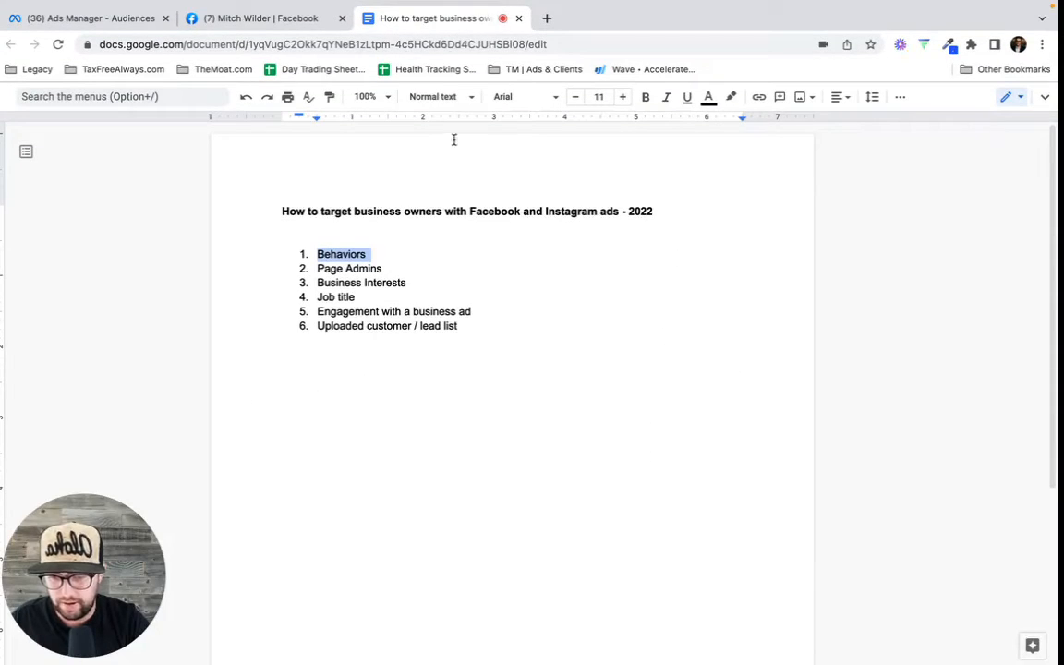
key("super+b")
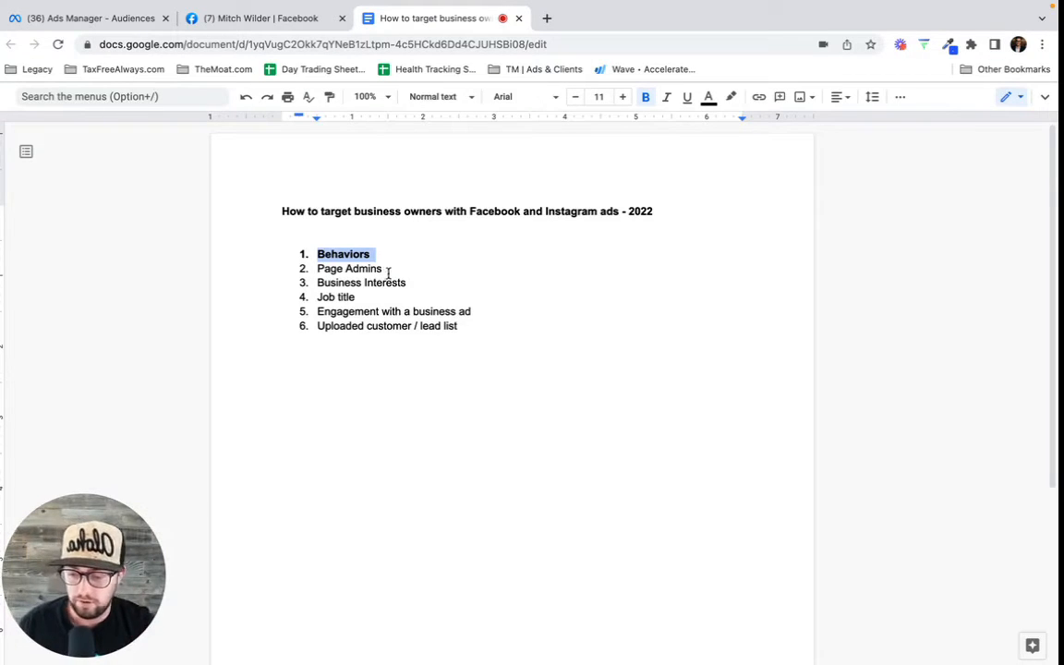
left_click_drag(386, 269, 317, 269)
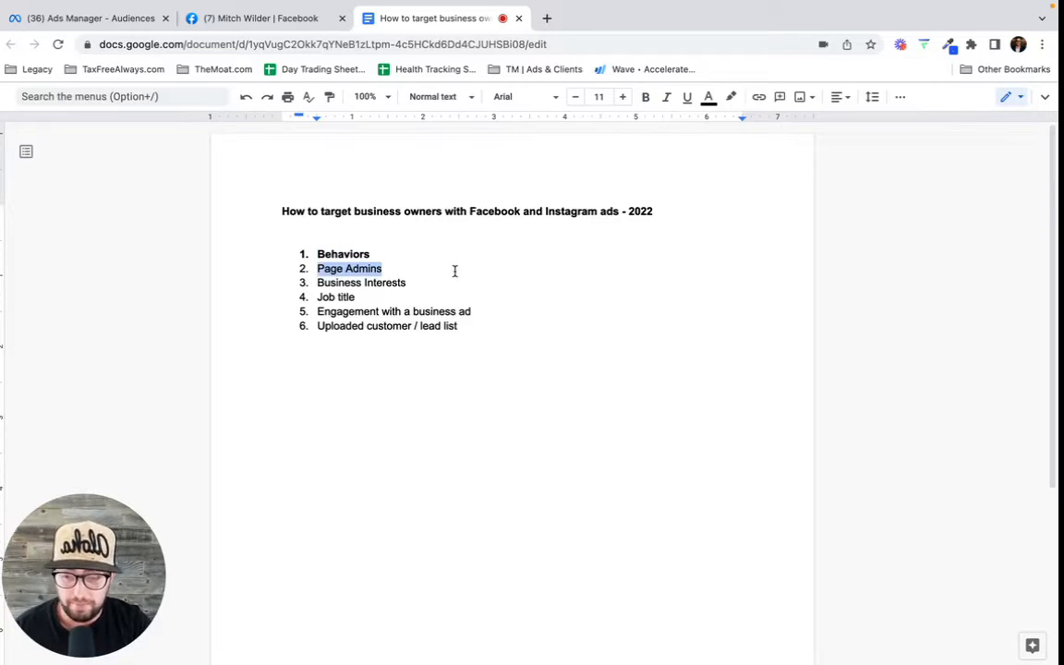
- Switch back to Ads Manager and remove the Small business owners behavior from the saved audience's detailed targeting
left_click(90, 28)
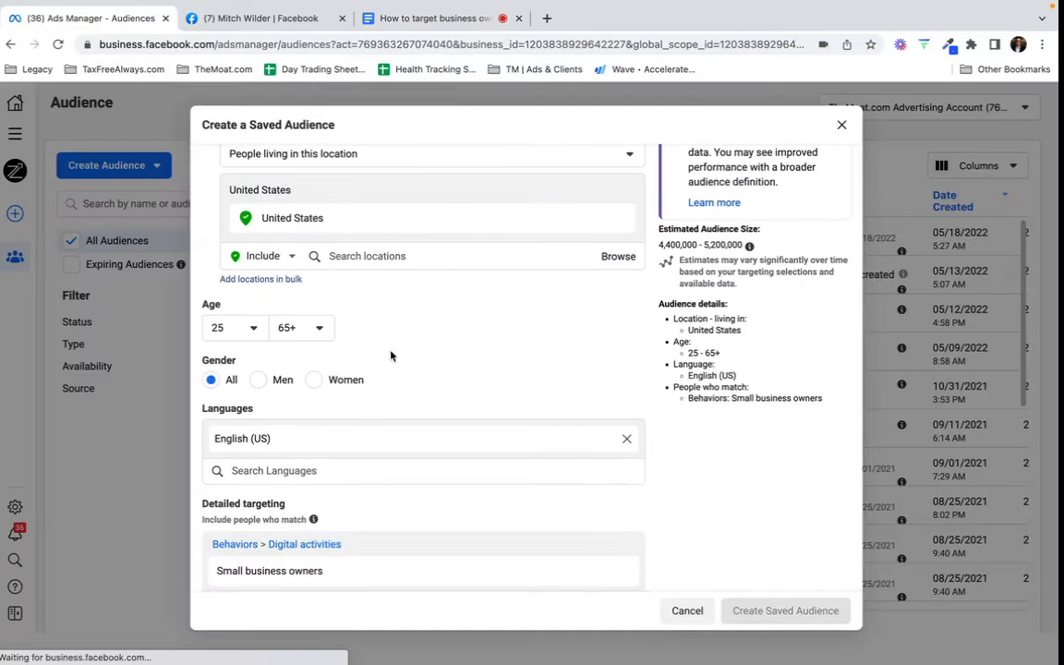
scroll(416, 370, "down", 3)
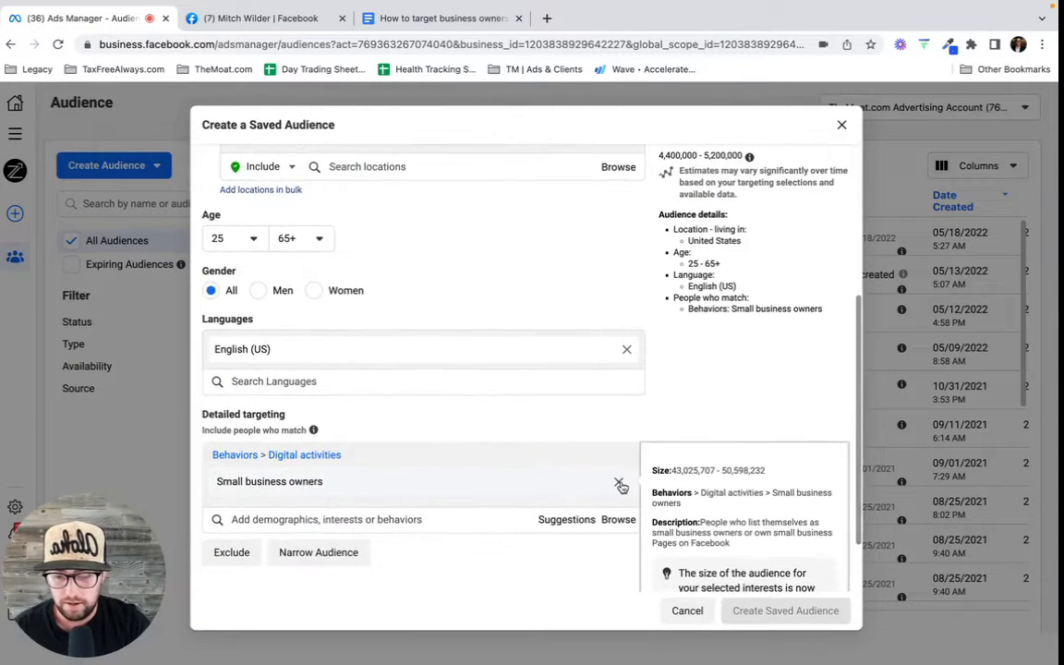
left_click(619, 482)
scroll(441, 456, "up", 4)
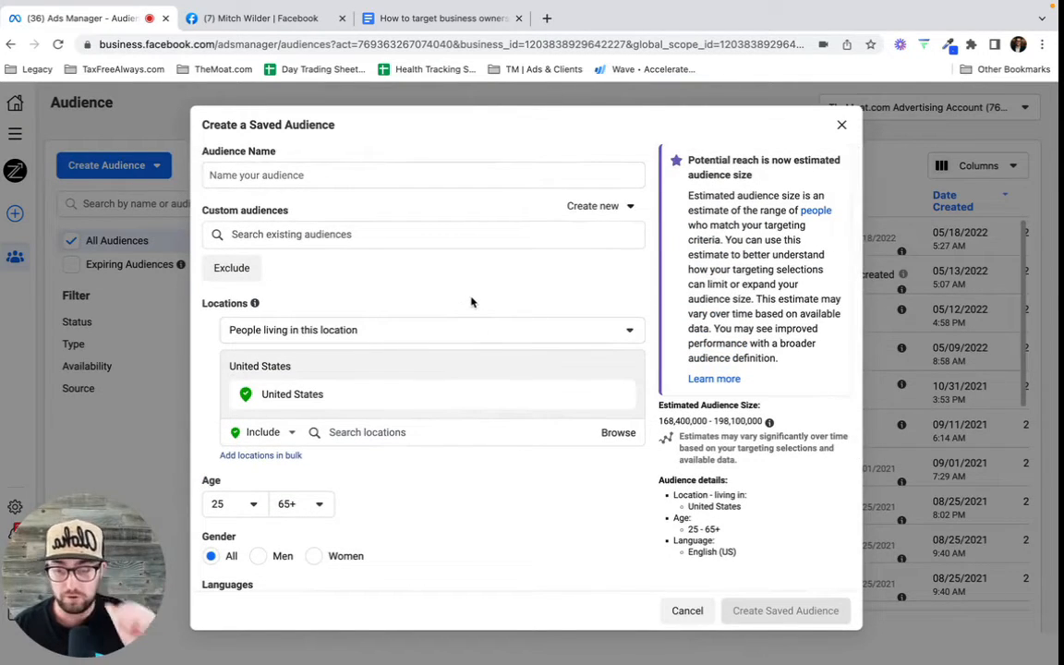
scroll(662, 507, "down", 2)
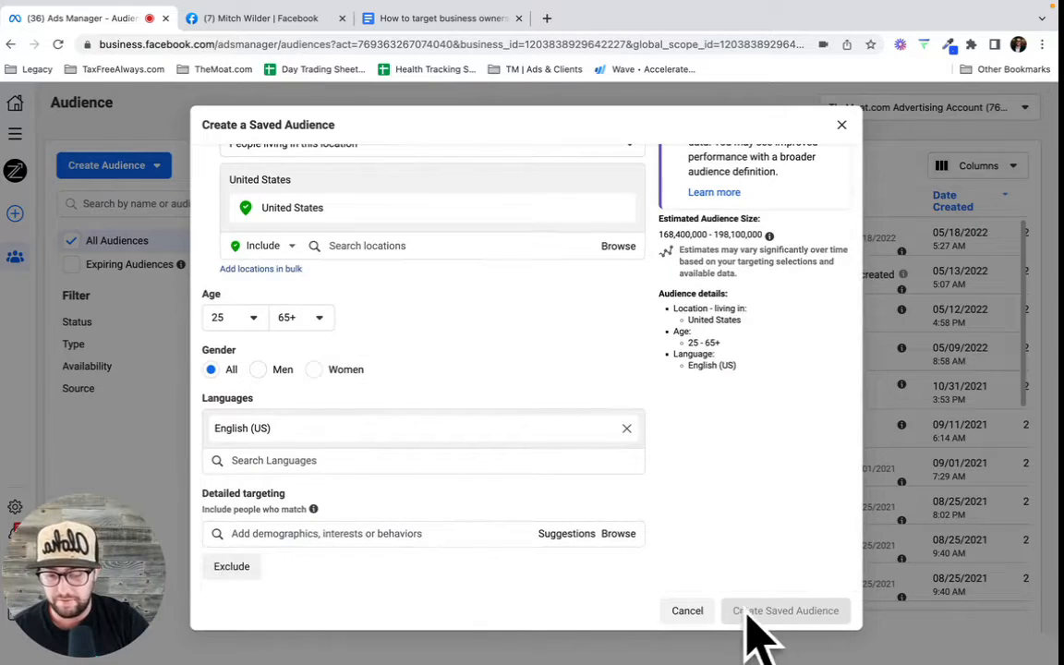
scroll(423, 207, "up", 3)
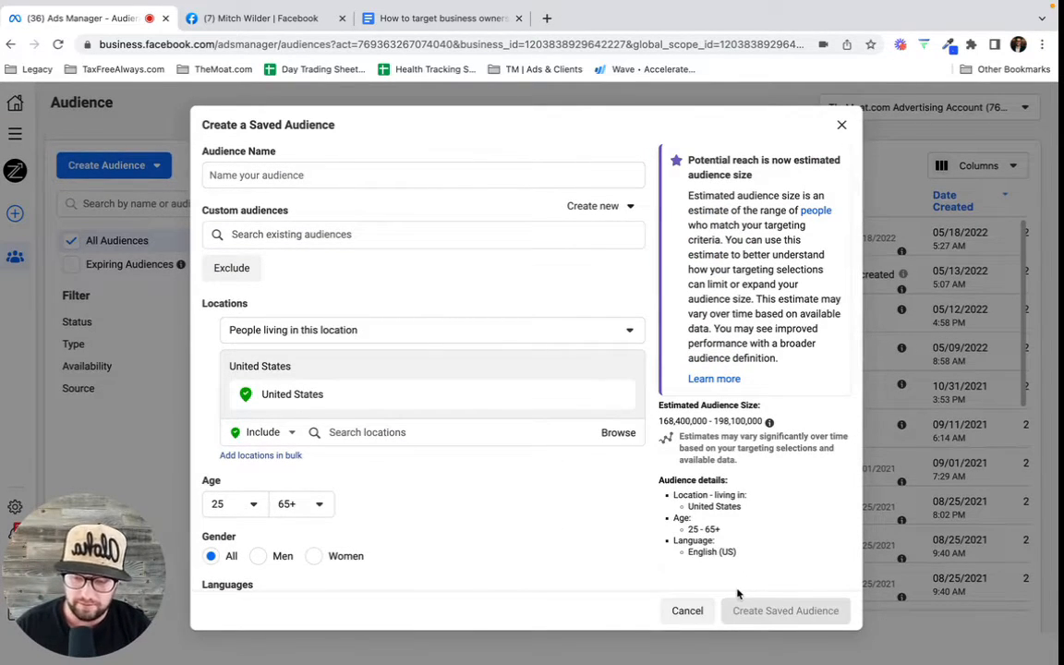
scroll(560, 496, "down", 2)
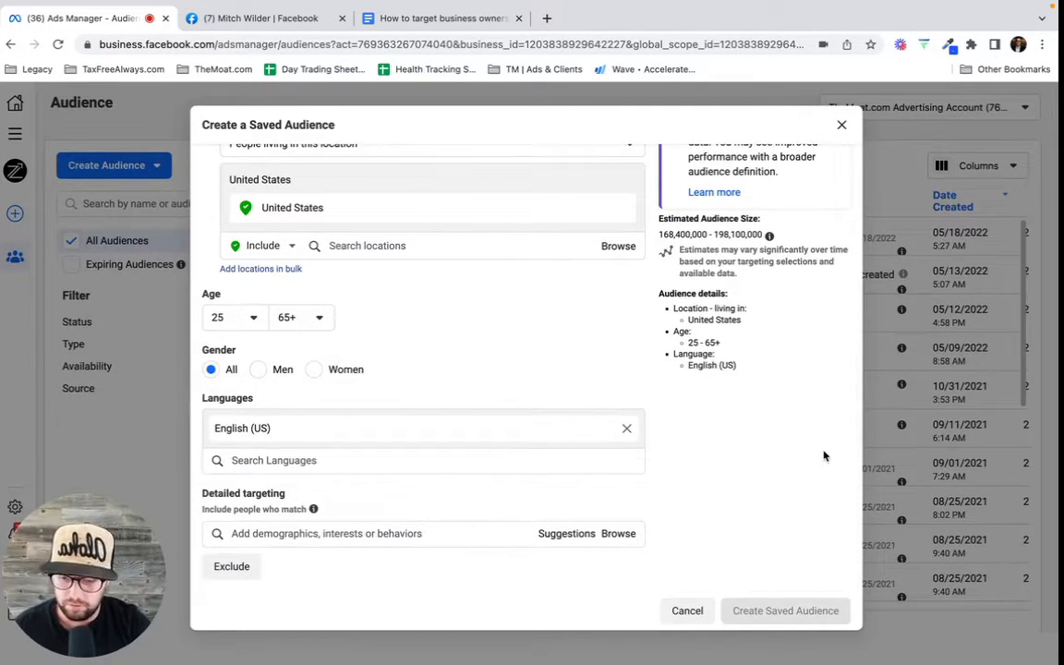
- Search detailed targeting for "Facebook Business Page Admins" and add the Business page admins behavior
left_click(287, 534)
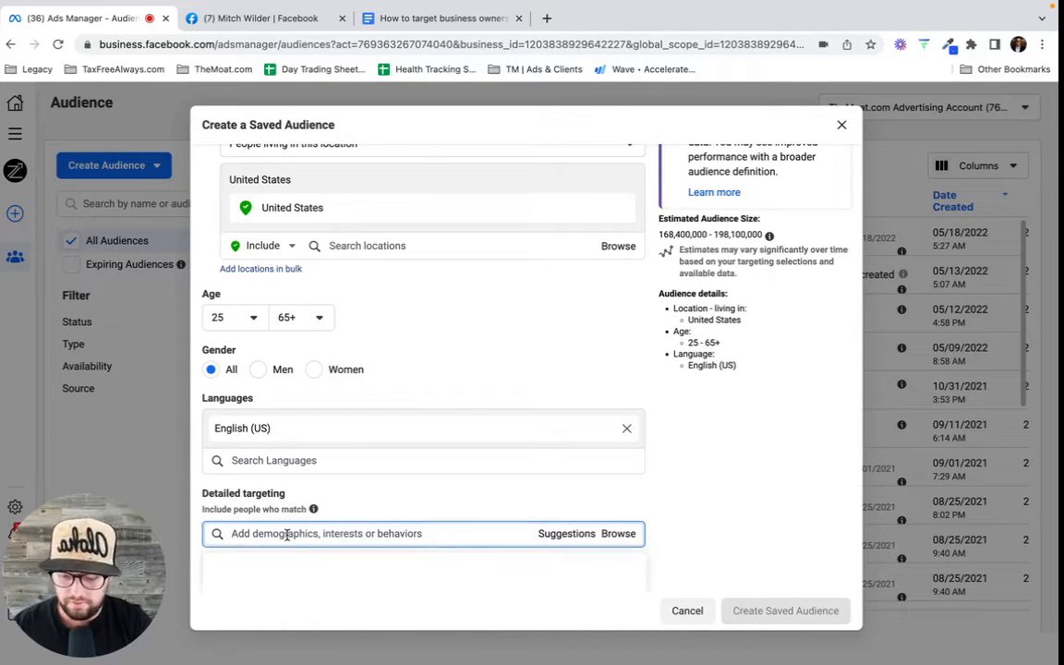
type("Facebook ")
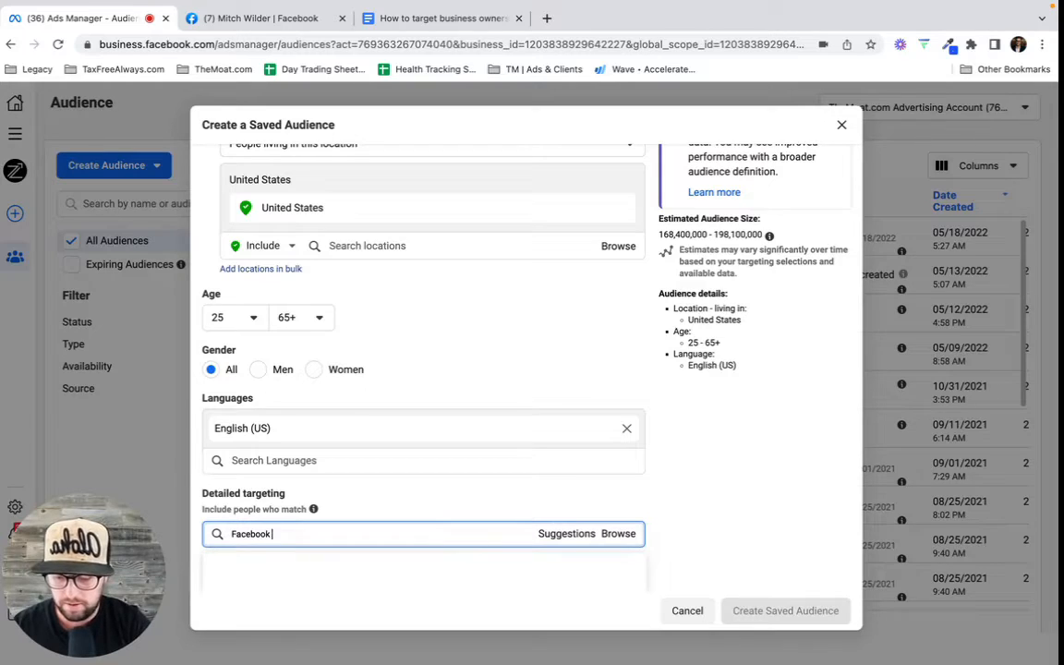
type("Business Page")
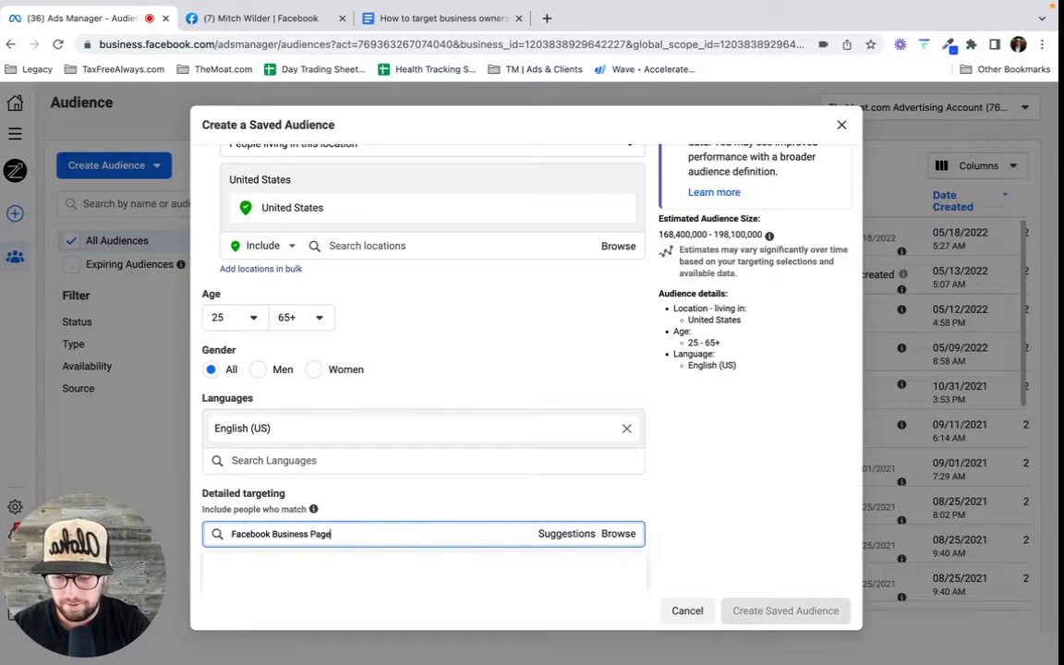
type(" Admins")
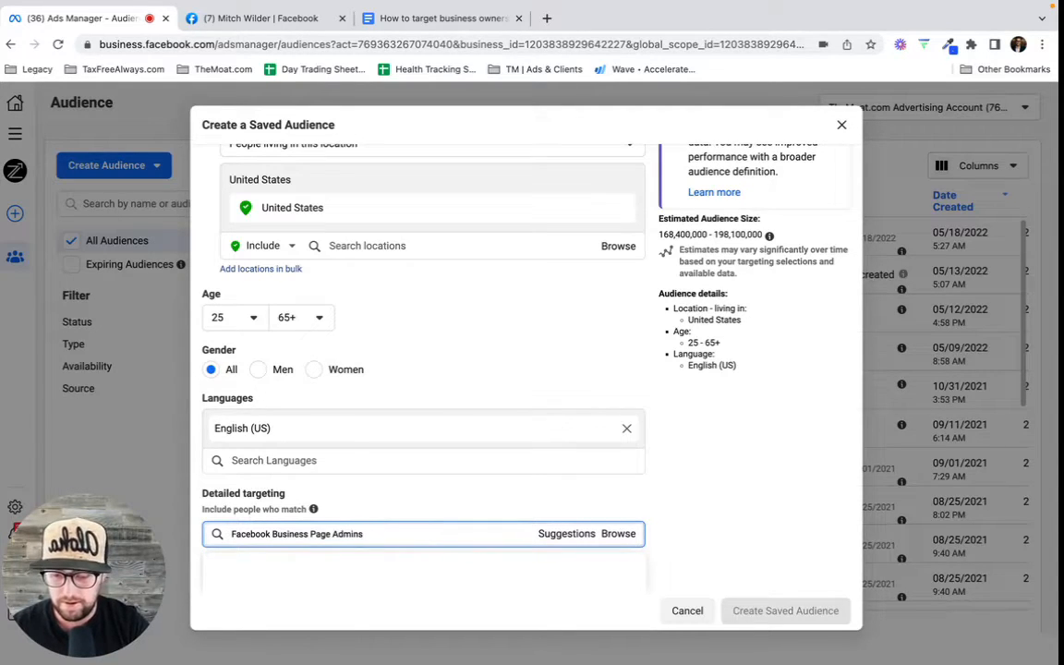
scroll(463, 510, "down", 3)
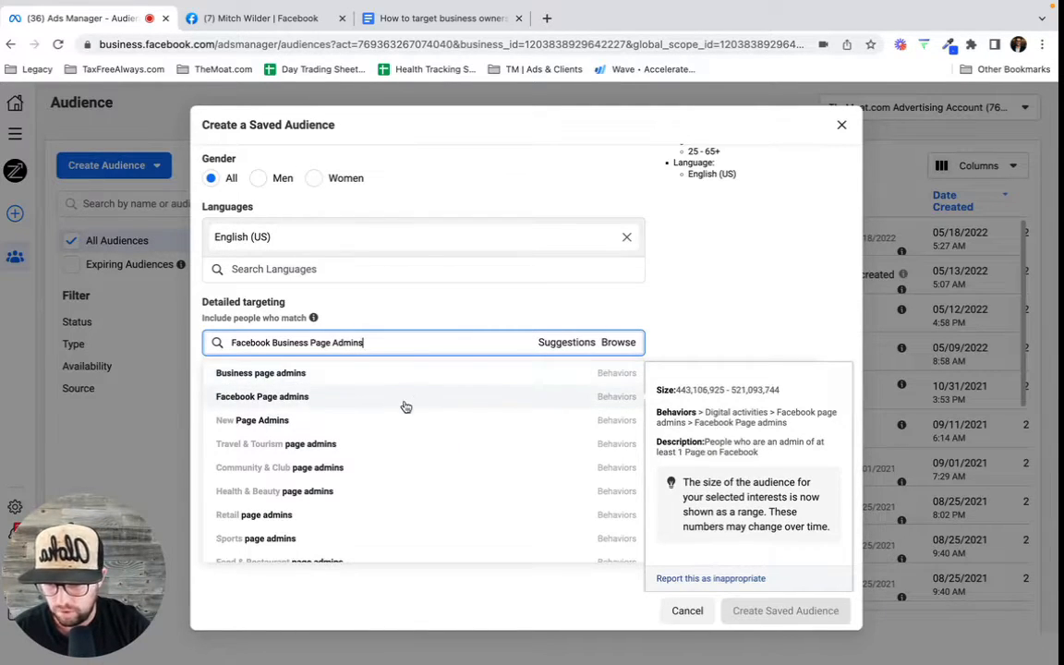
left_click(301, 375)
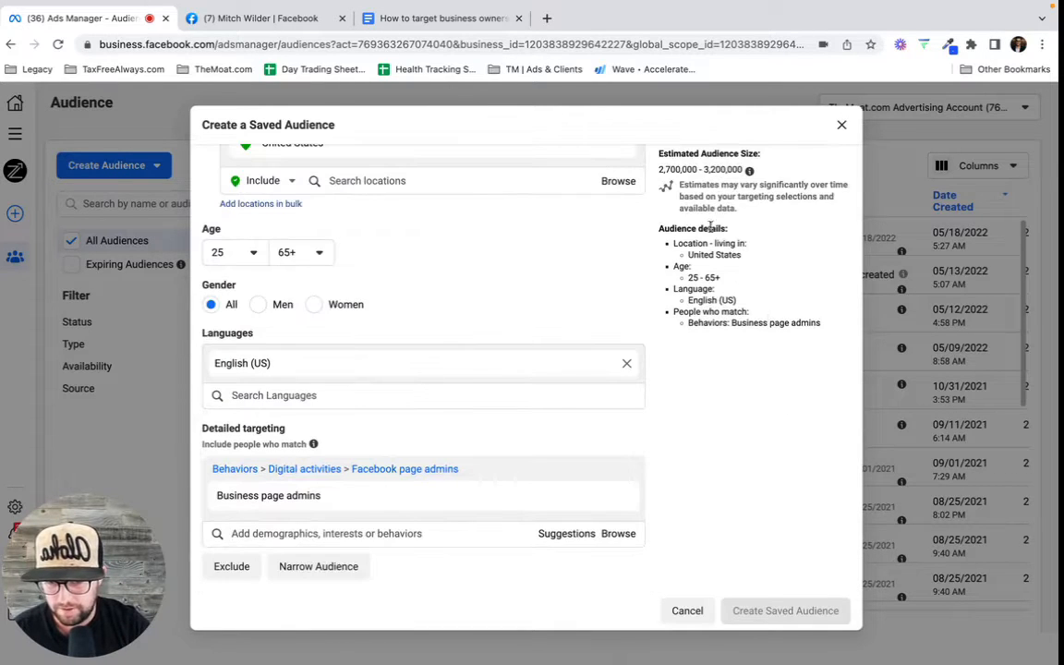
- Review the estimated audience size and the behavior category for Business page admins
left_click_drag(659, 169, 750, 169)
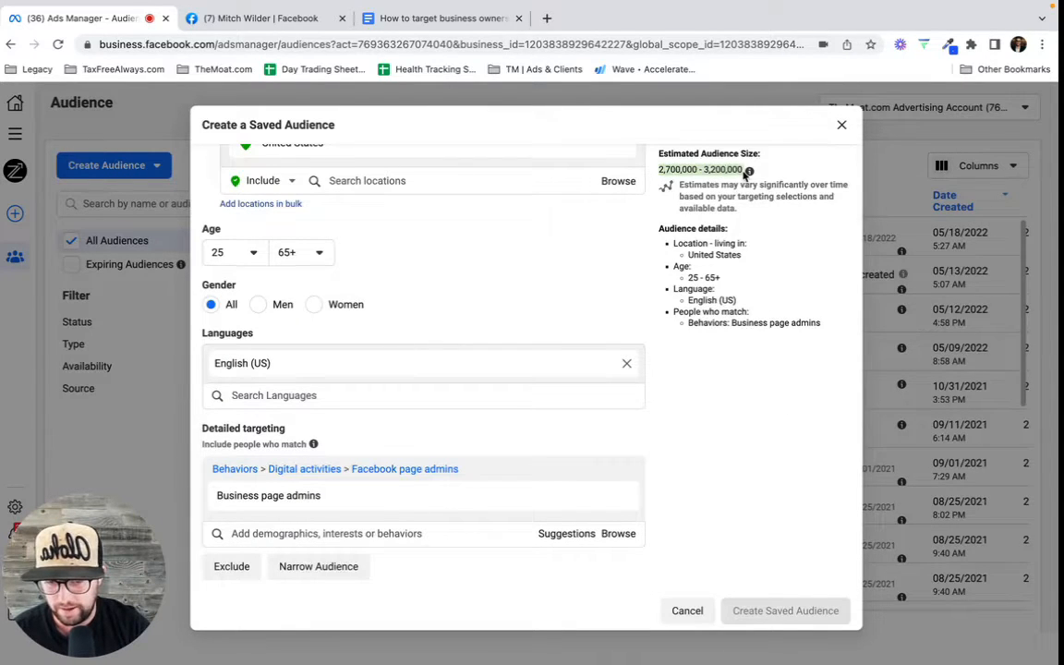
left_click(761, 433)
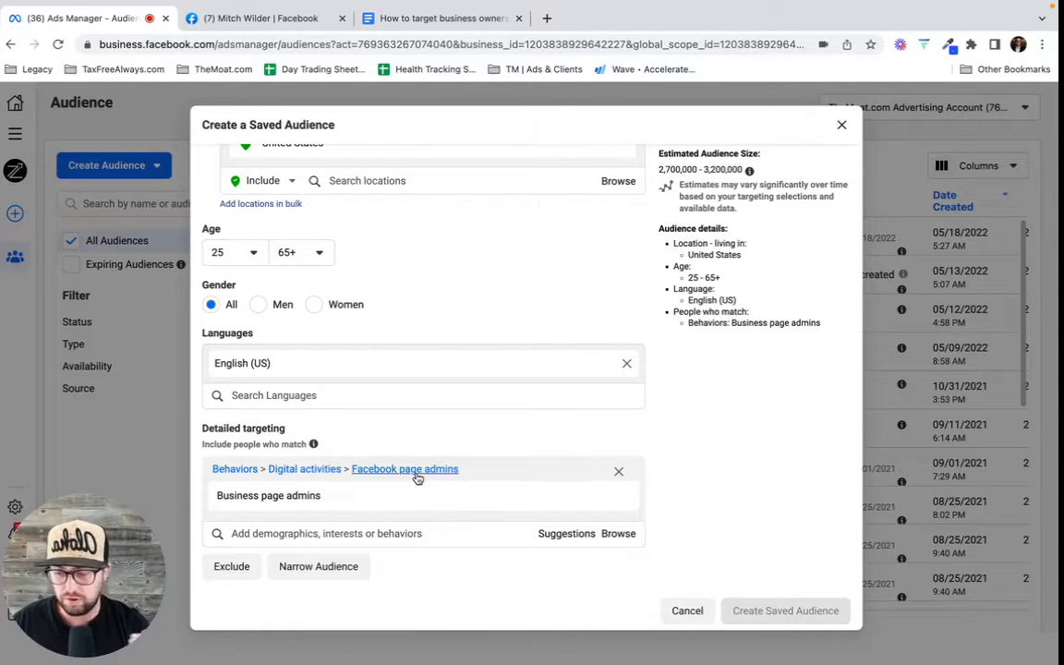
mouse_move(325, 496)
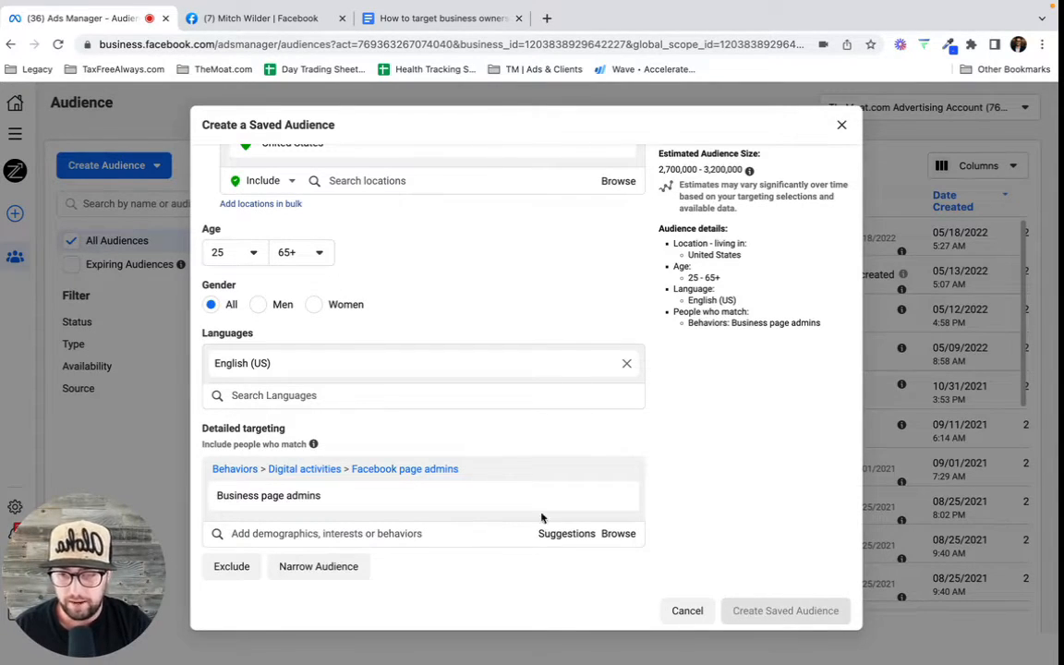
- Switch to the Google Docs outline, make the Page Admins item bold and select the Business Interests item
left_click(416, 18)
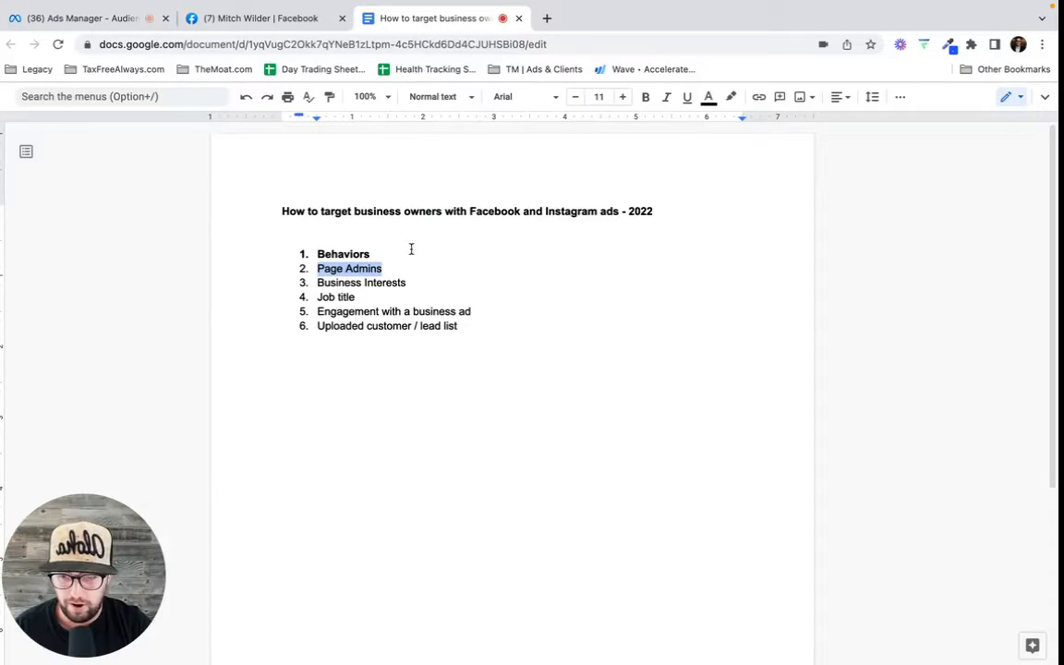
left_click(646, 97)
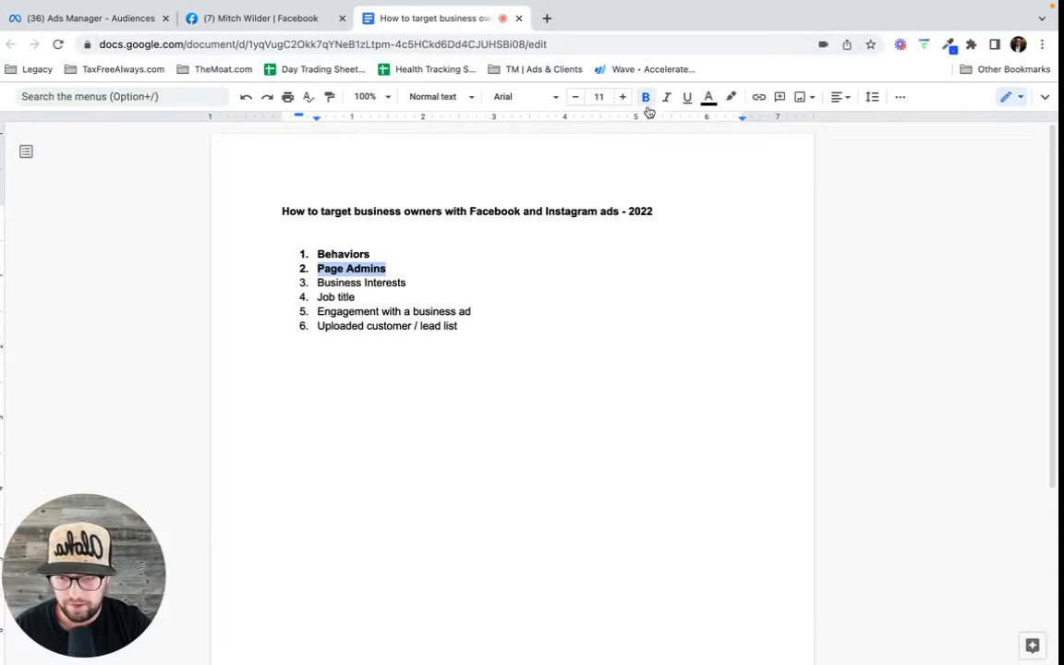
left_click(406, 288)
triple_click(406, 284)
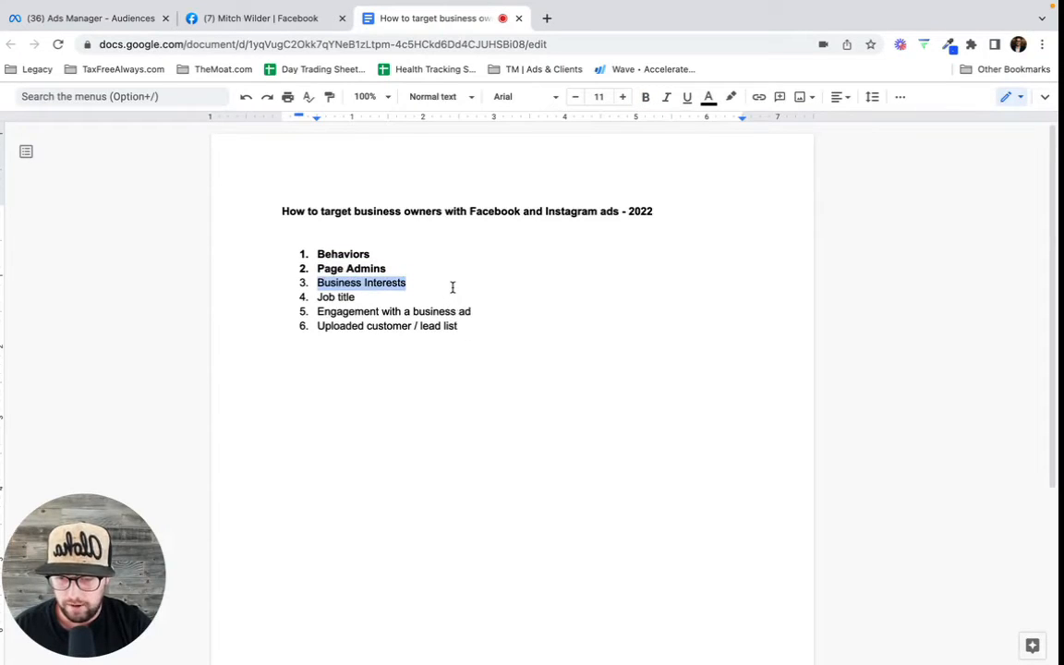
- Return to Ads Manager and replace the Business page admins behavior with the Jobs Hiring Now (careers) interest, found by searching "Hiring"
left_click(109, 20)
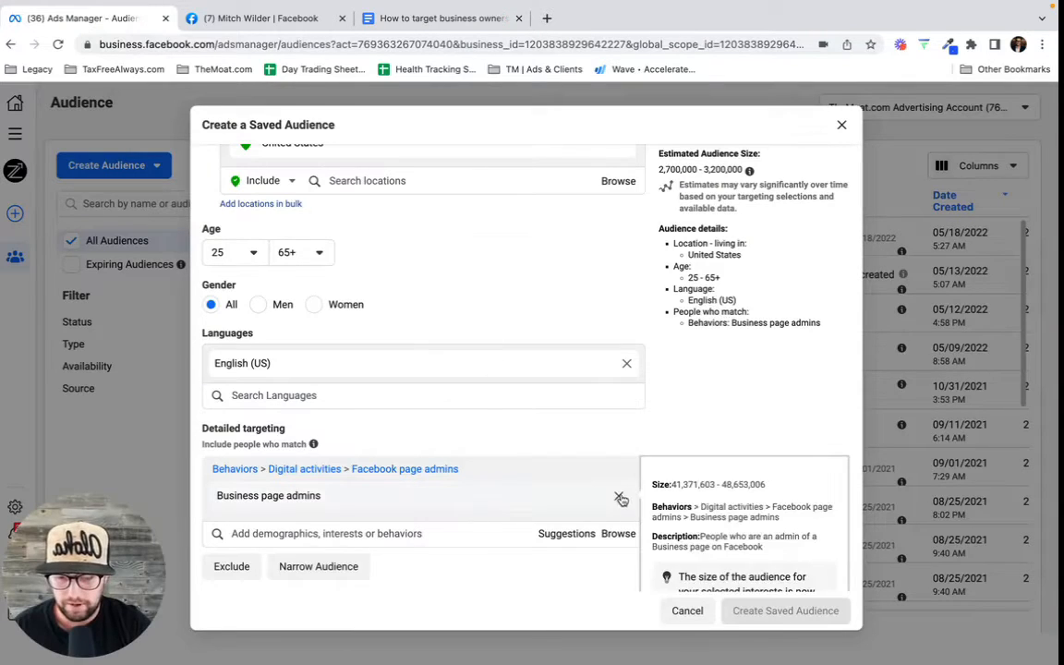
left_click(617, 496)
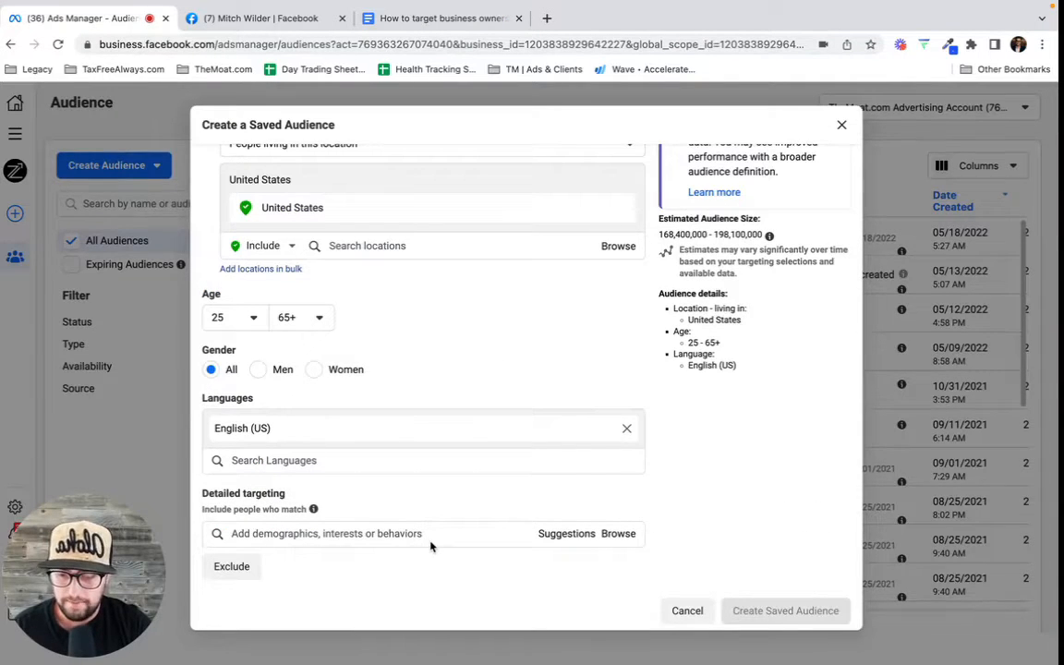
left_click(370, 532)
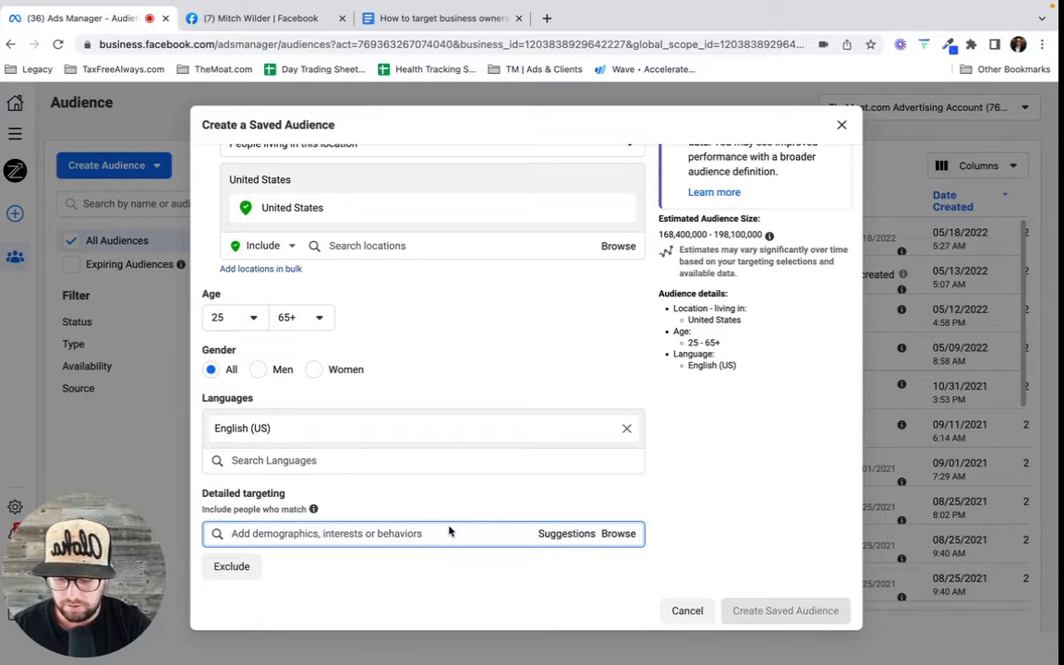
type("Hiring")
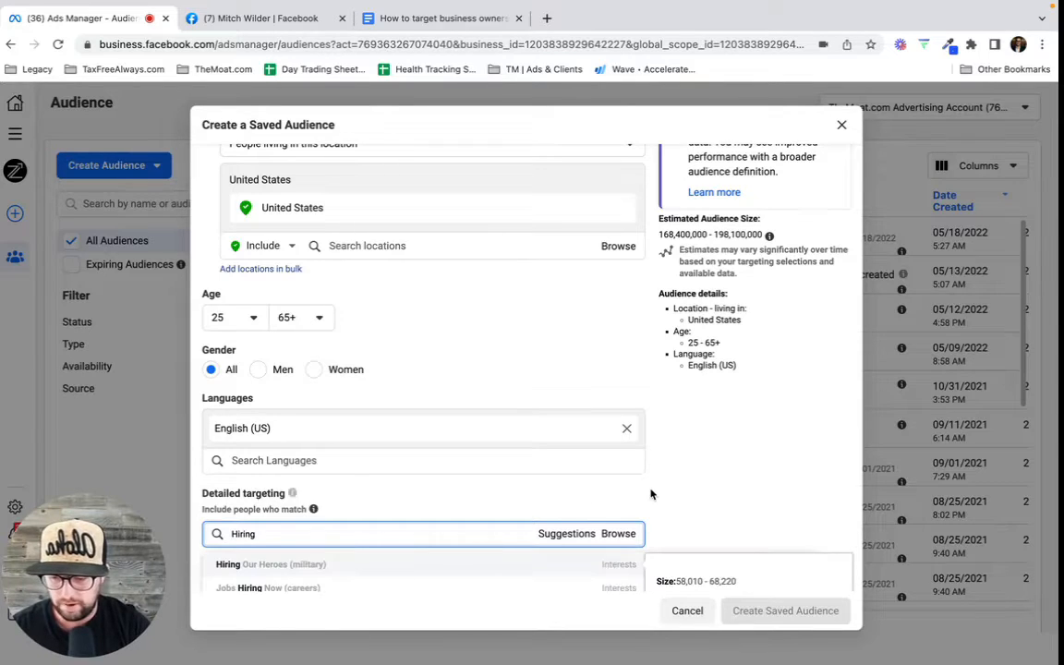
scroll(651, 493, "down", 3)
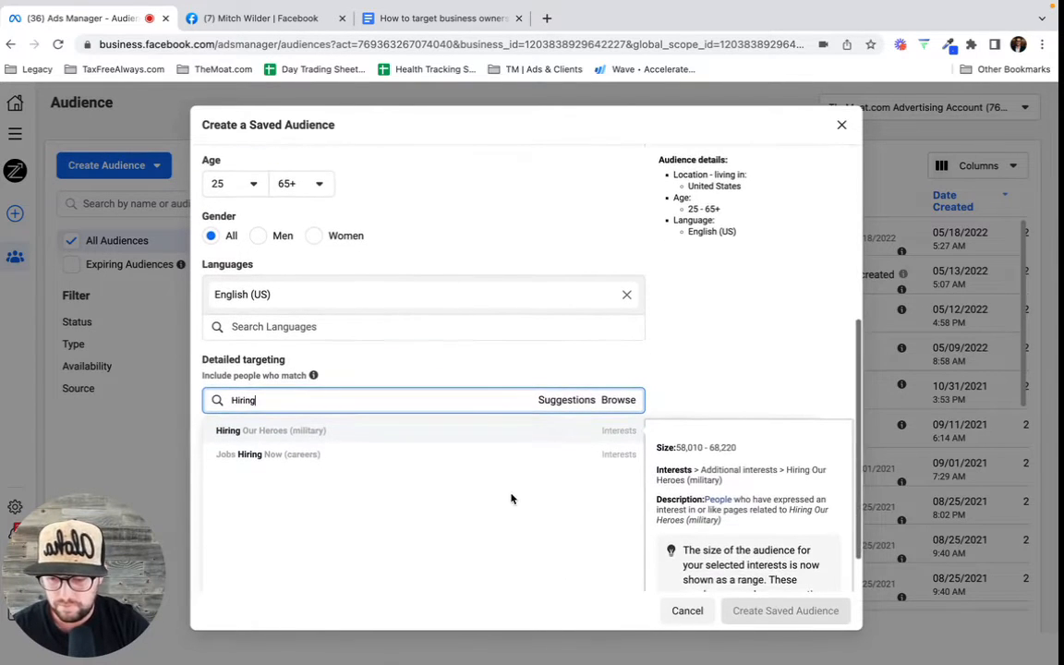
left_click(325, 455)
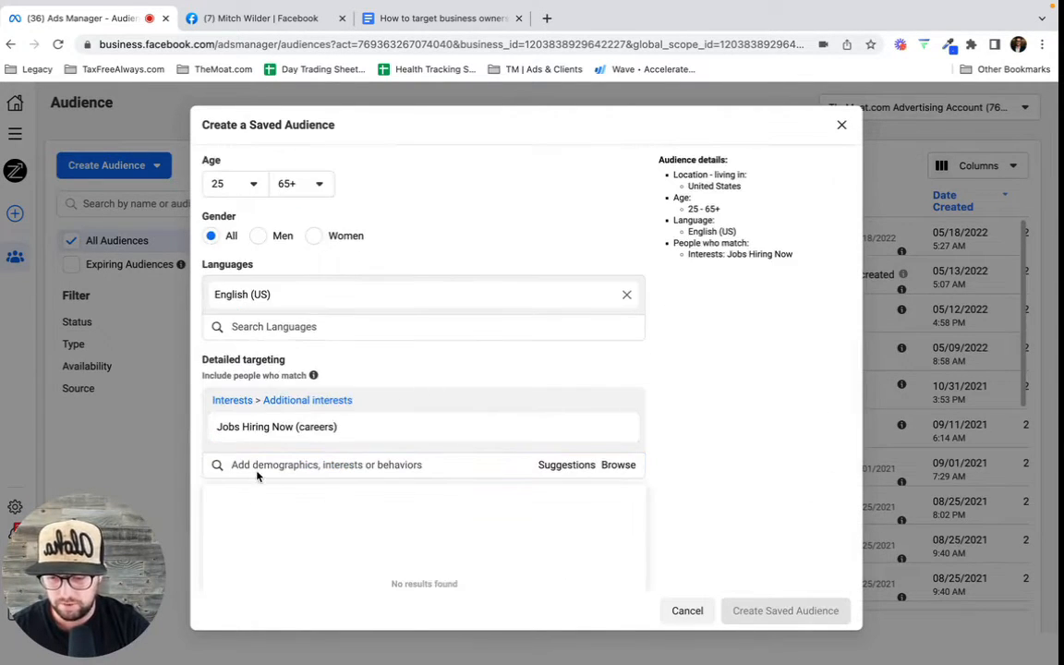
- Search detailed targeting for "Advertising" and add the Advertising (marketing) interest
left_click(262, 464)
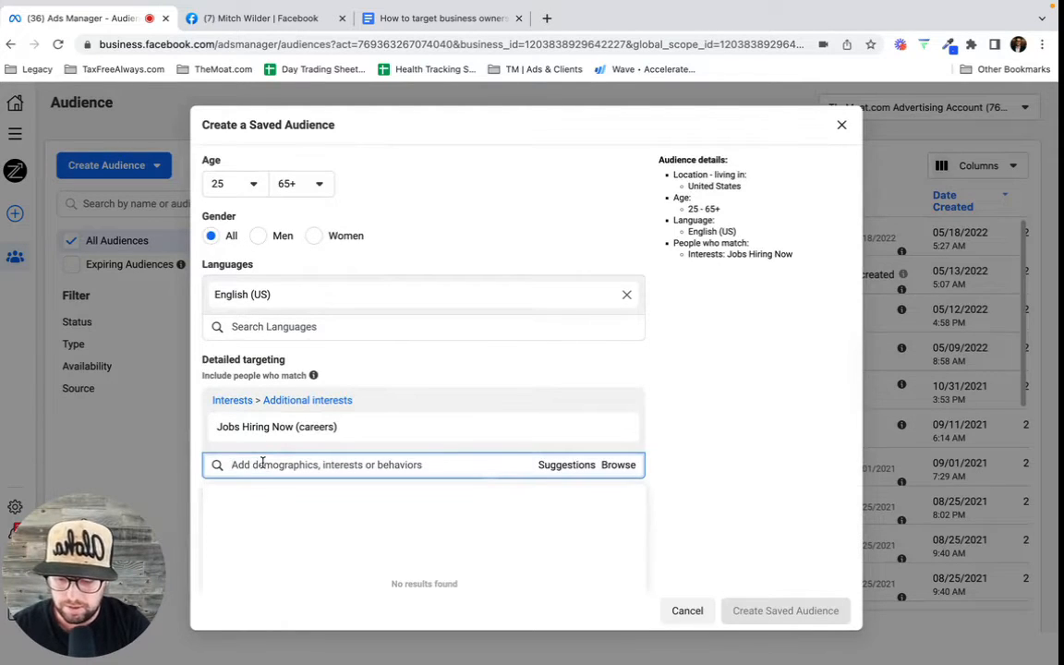
type("Advertising")
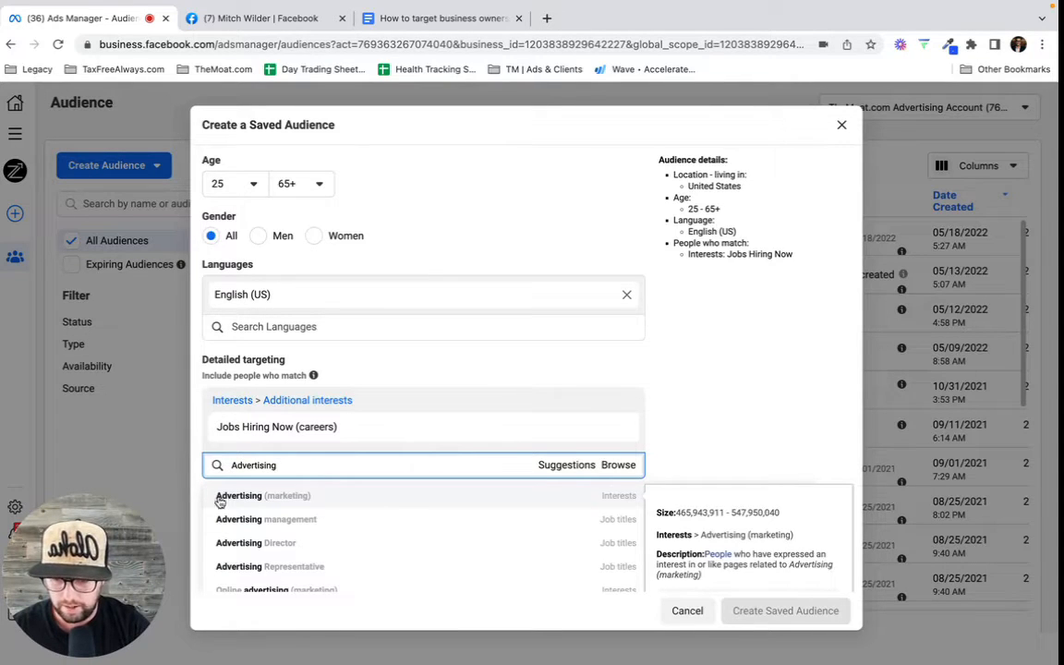
left_click(307, 496)
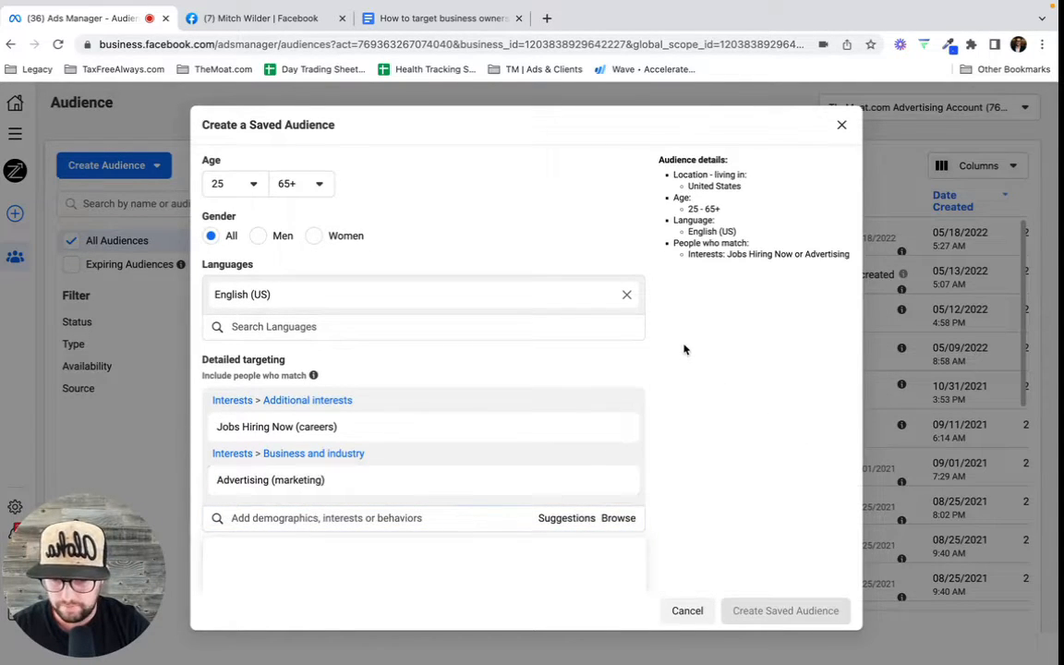
- Search detailed targeting for "Employee Benefits" and add the Compensation and benefits (business & finance) interest
left_click(276, 518)
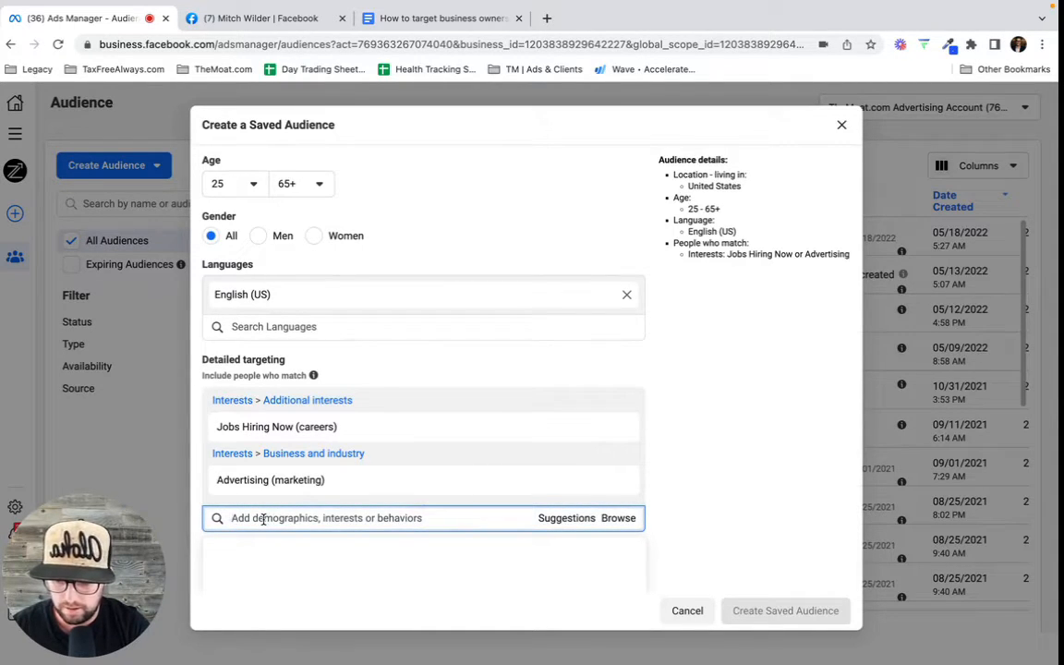
type("Employee")
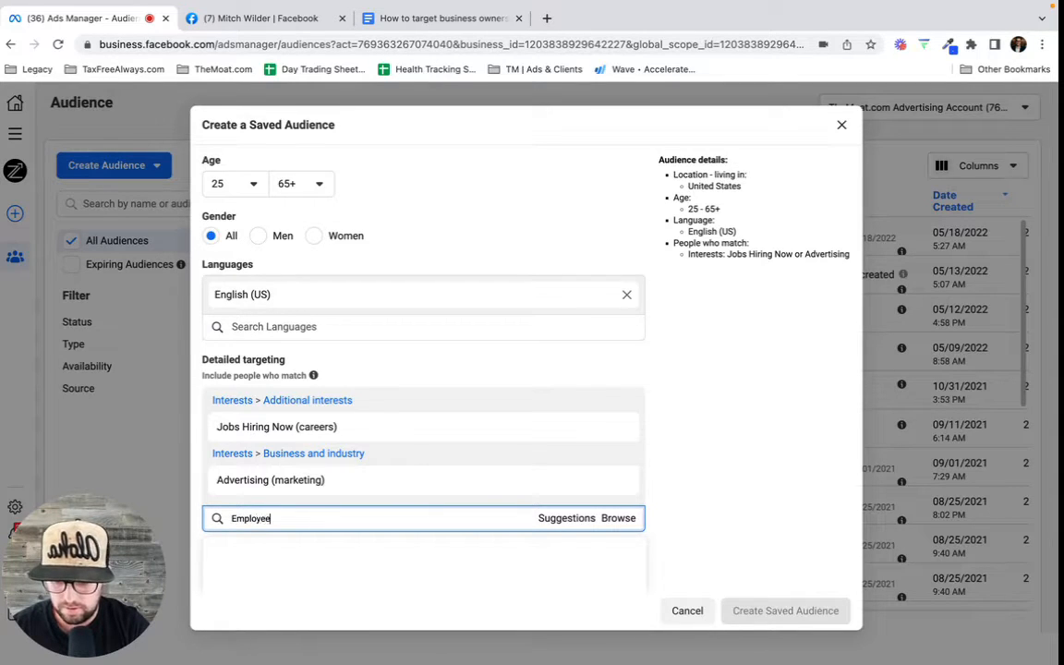
type(" Benefits")
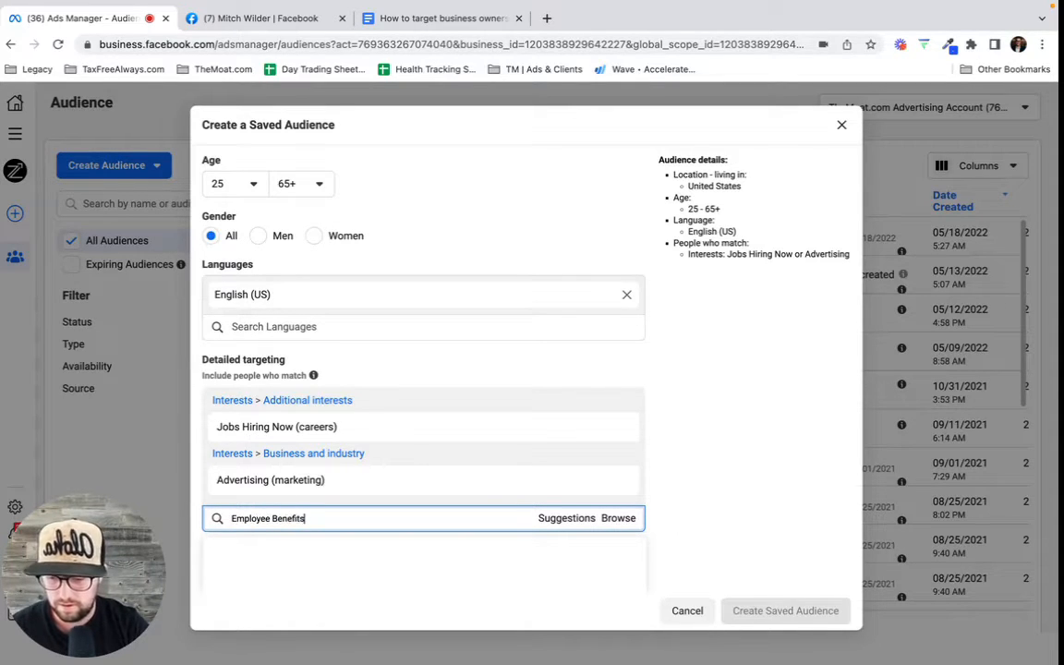
scroll(367, 560, "down", 2)
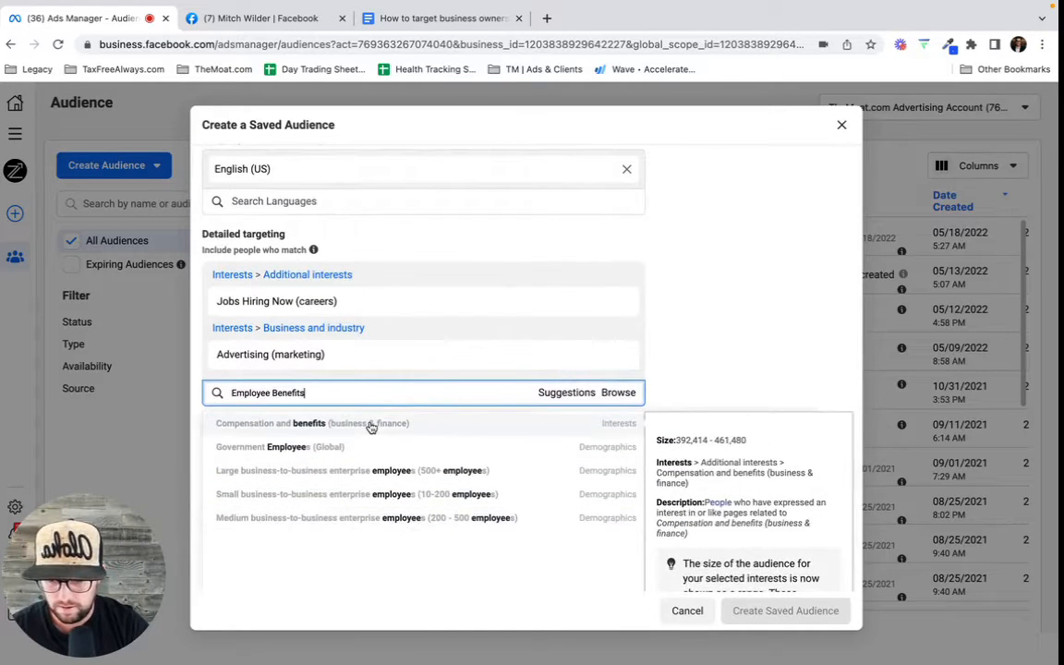
left_click(369, 428)
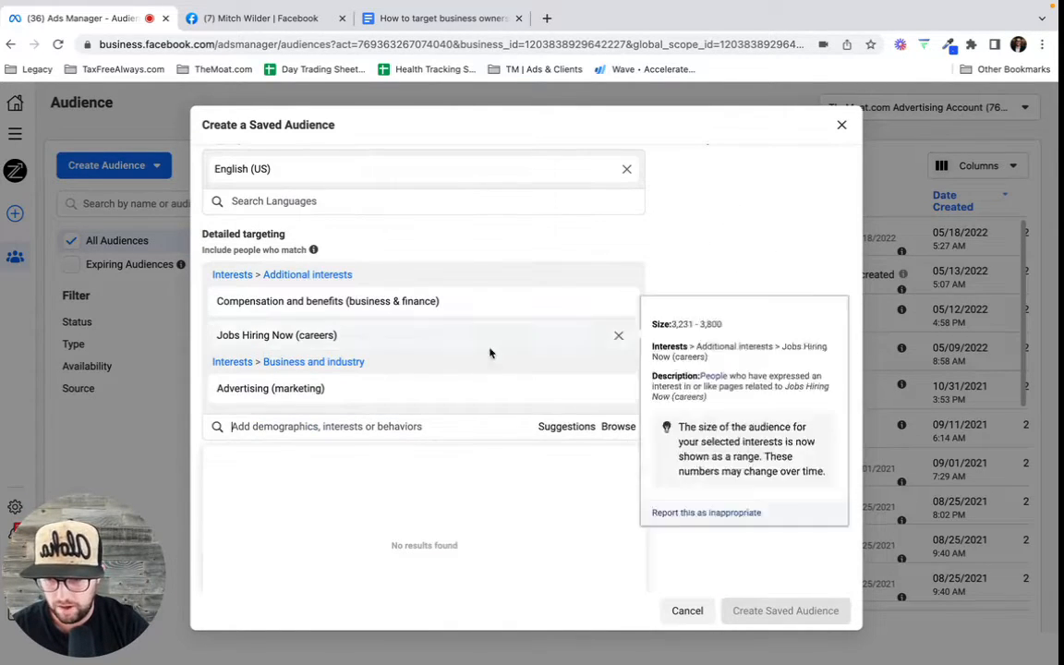
- Search detailed targeting for "Business", add the Small business (business & finance) interest and check the estimated audience size
left_click(252, 423)
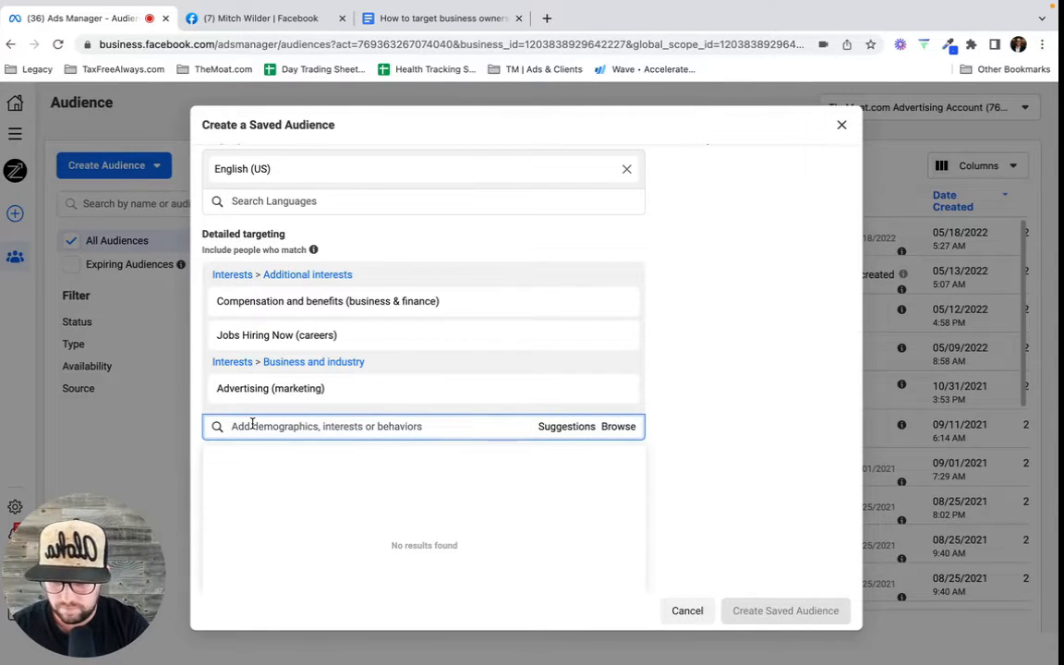
type("Business")
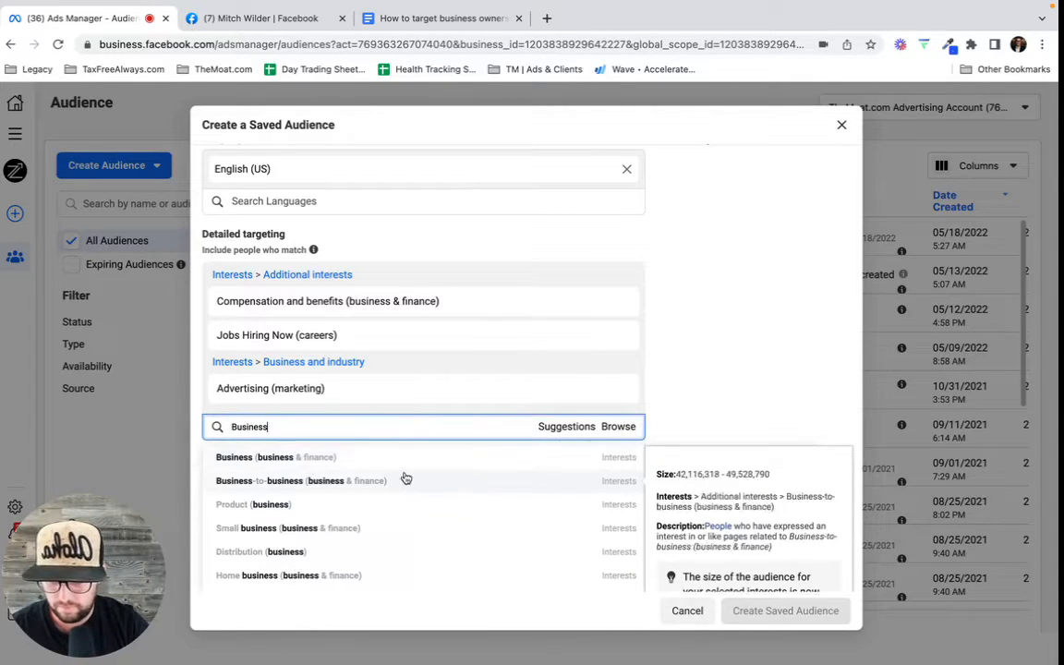
left_click(247, 532)
scroll(738, 240, "up", 3)
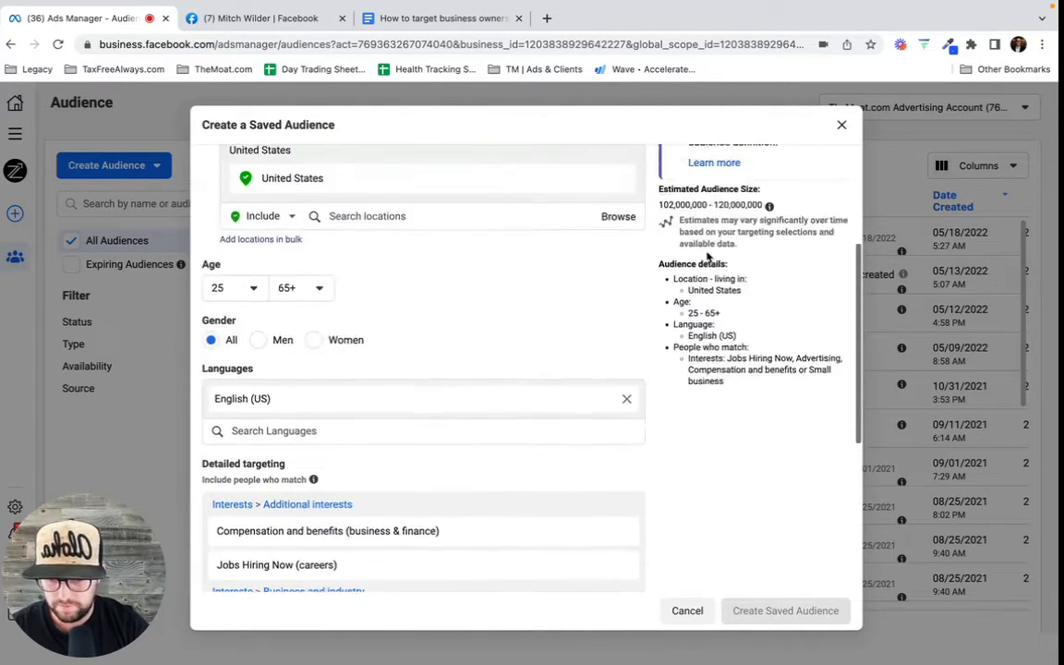
- Review the selected interests and search detailed targeting for Entrepreneur magazine, trying "Entrepreneur Mag" and "Entrepreneur (mag"
scroll(707, 257, "up", 2)
scroll(462, 385, "down", 3)
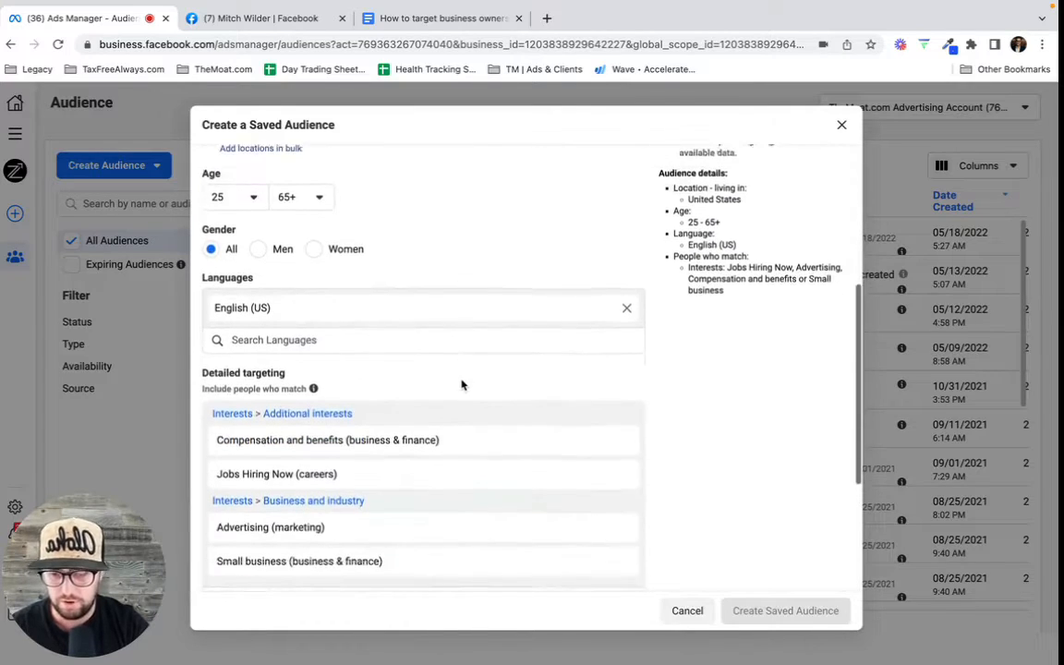
scroll(461, 385, "down", 2)
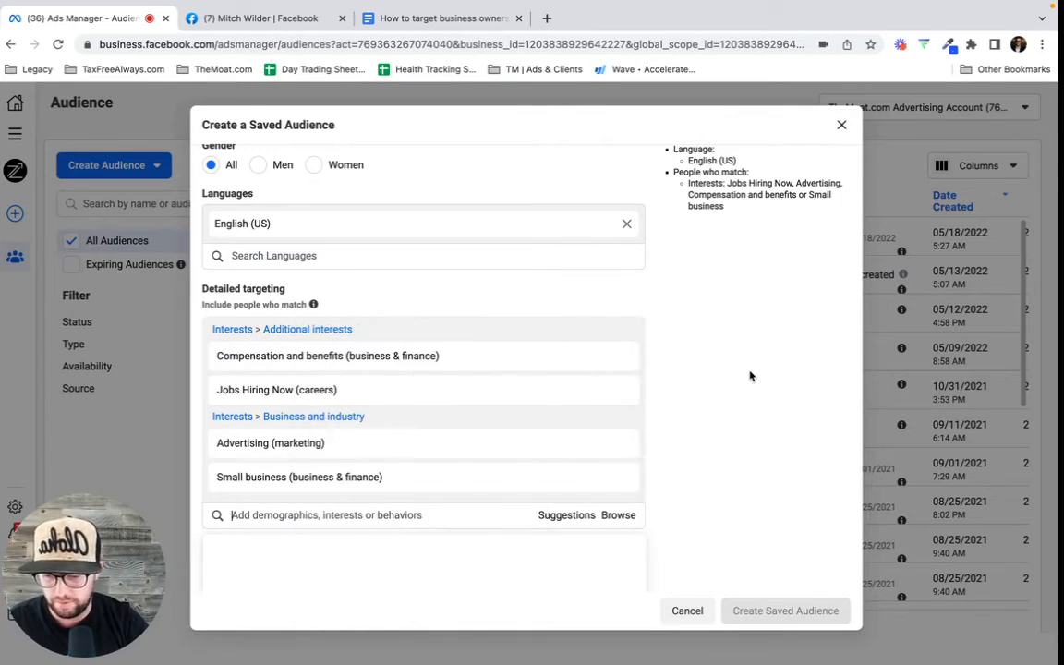
scroll(750, 374, "down", 2)
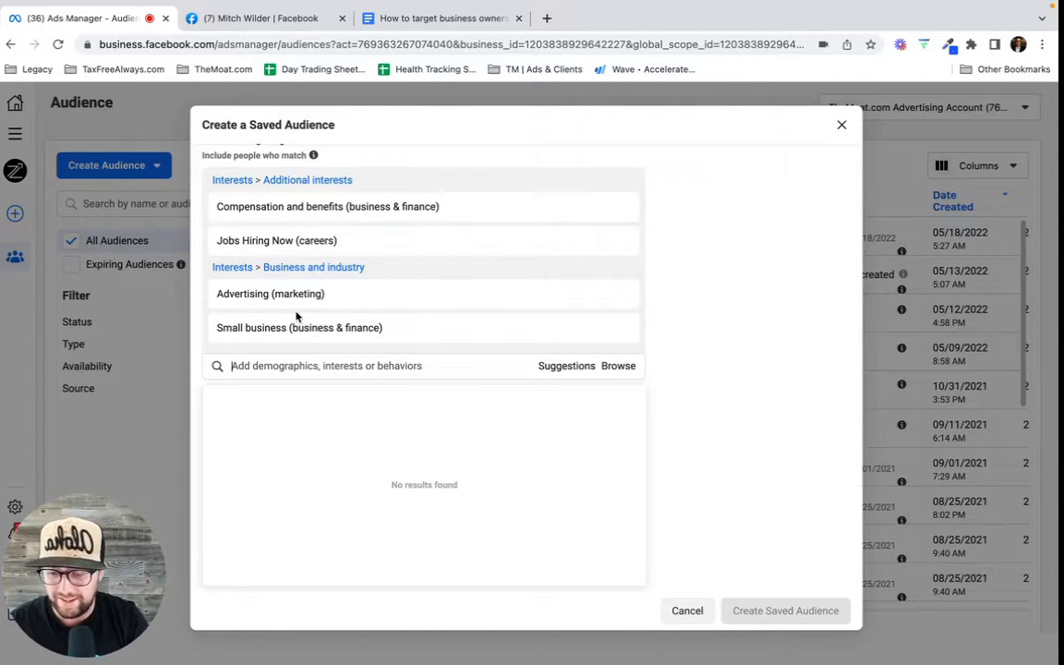
mouse_move(353, 210)
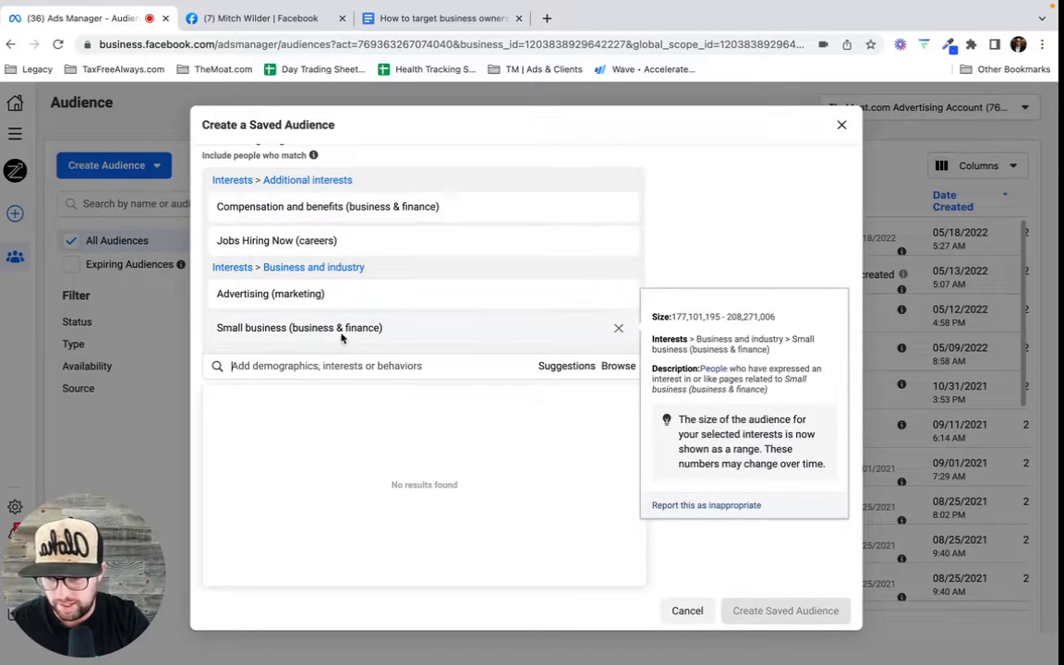
left_click(251, 367)
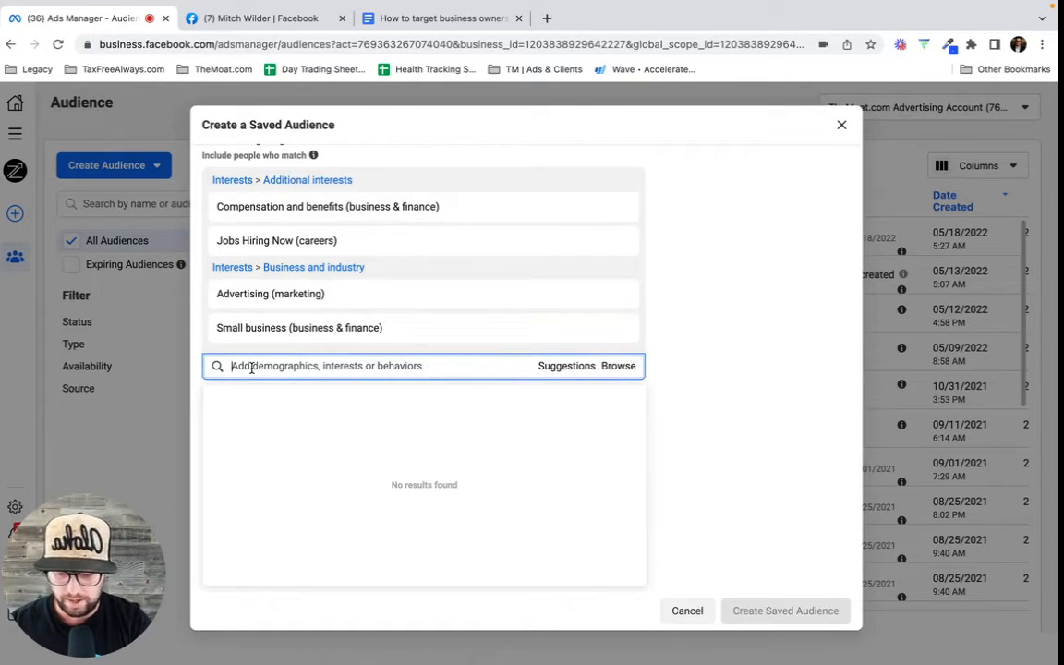
type("Entrepre")
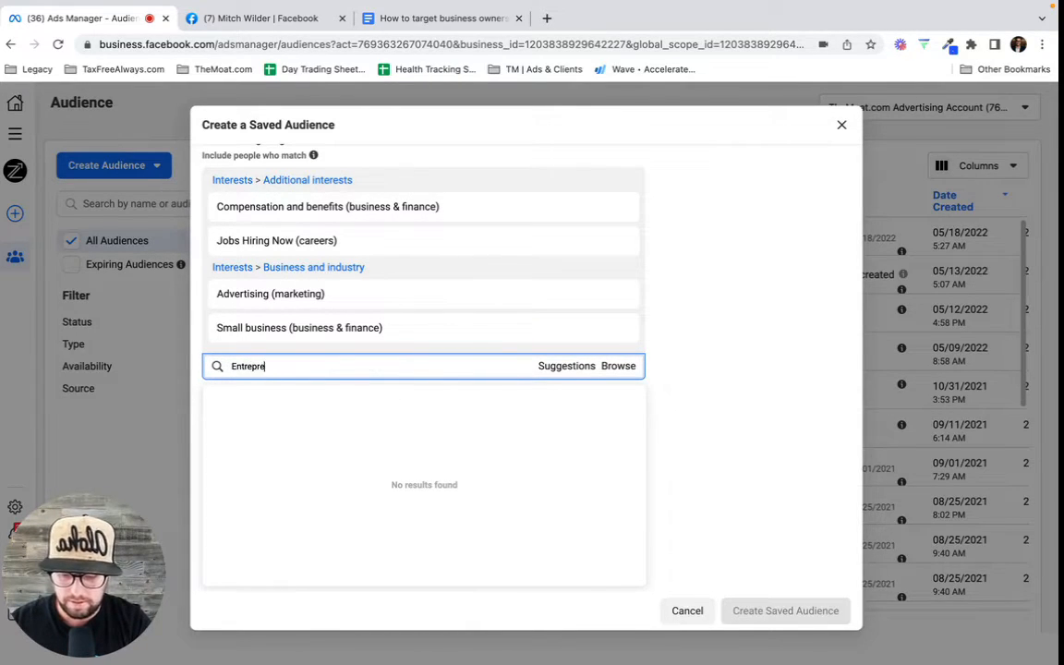
type("neur")
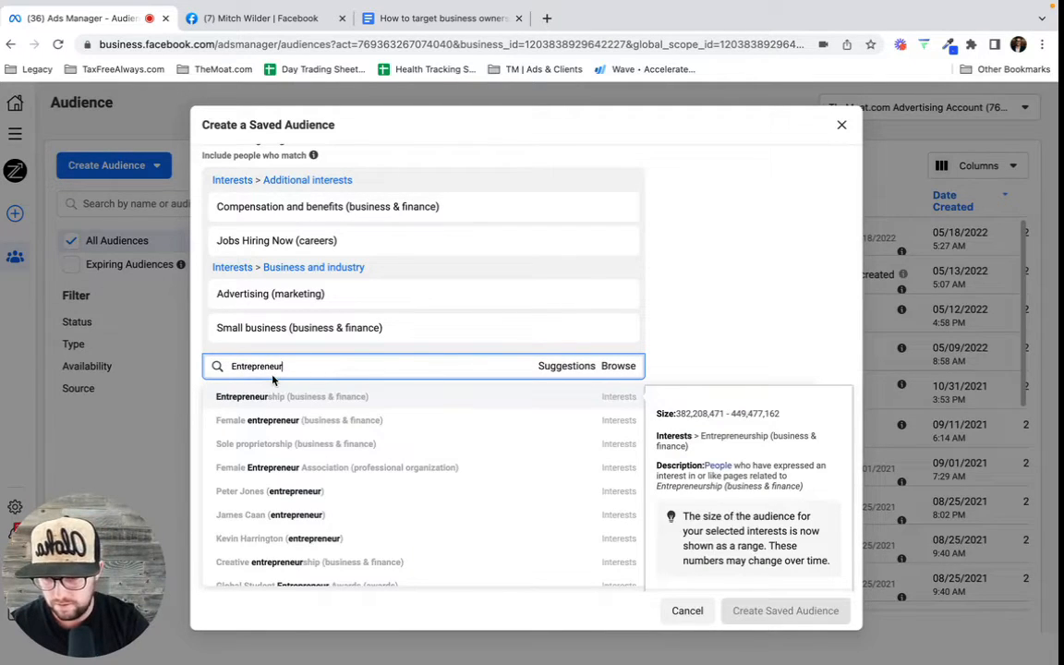
type(" Mag")
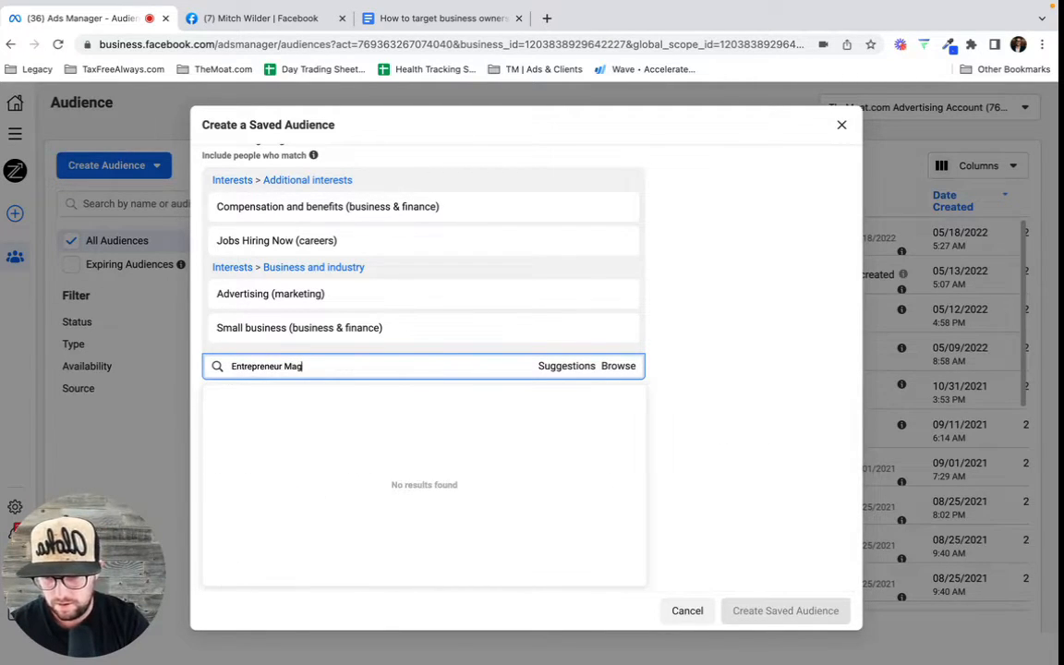
key("BackSpace")
key("BackSpace")
key("BackSpace")
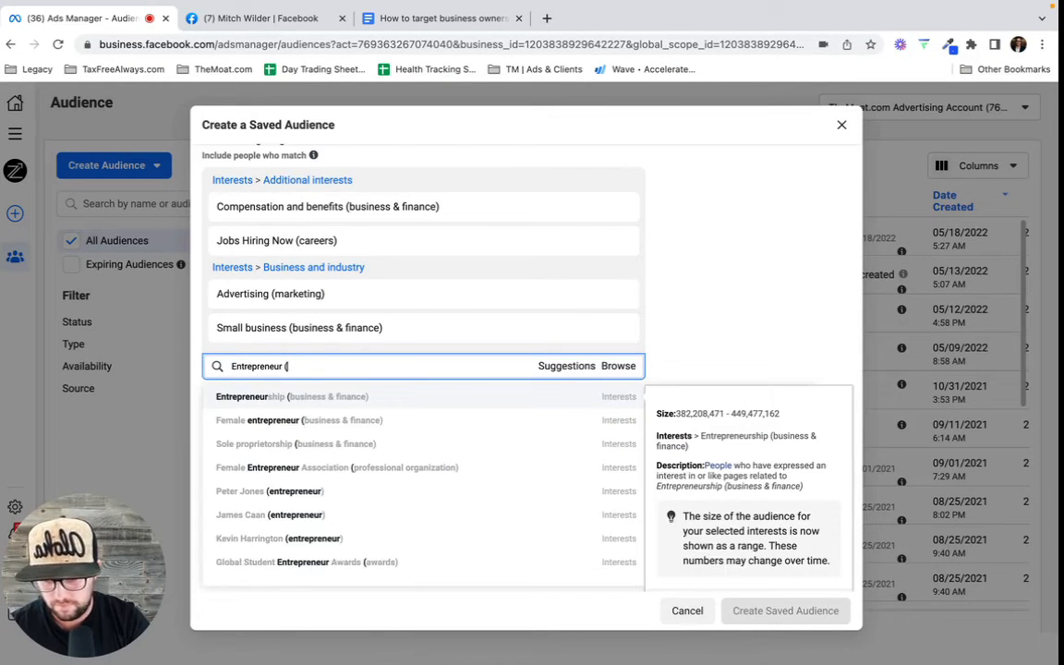
type("(n")
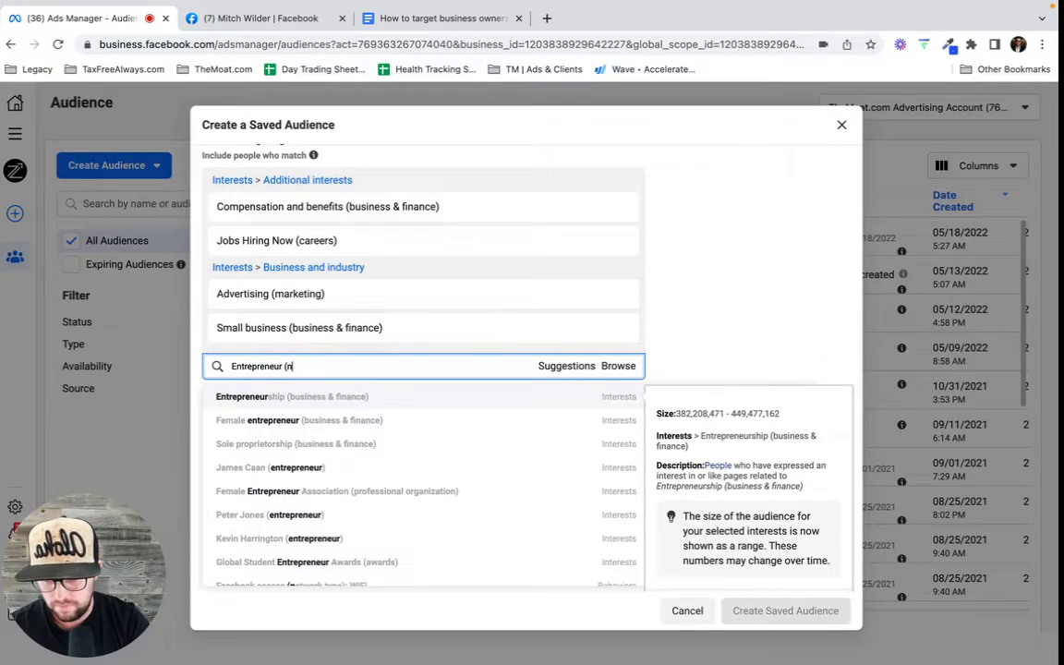
type("ag")
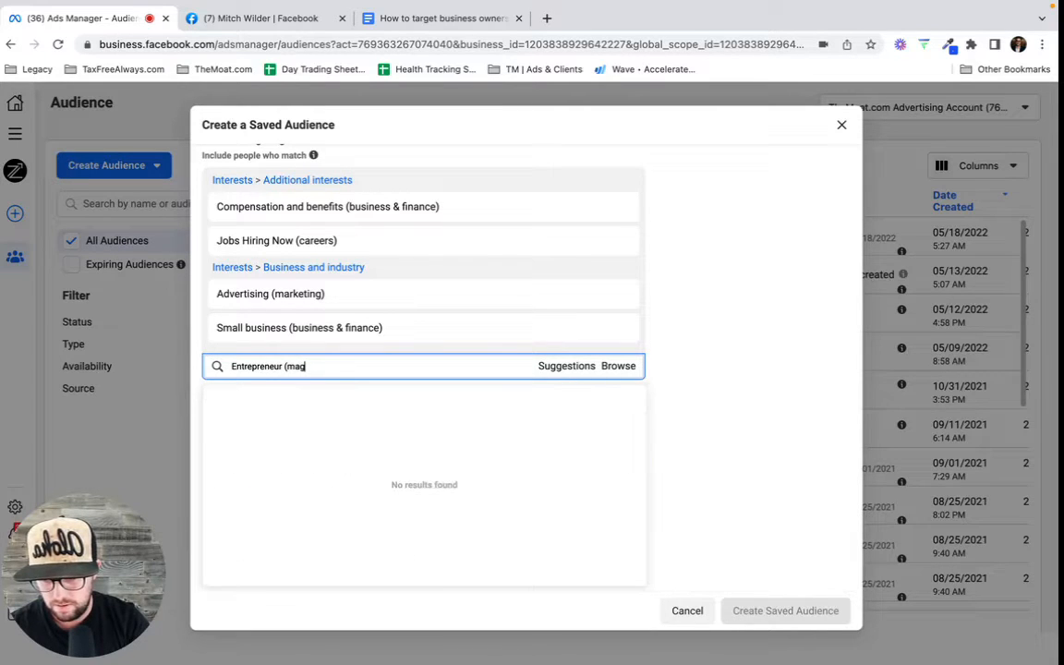
- Shorten the detailed targeting search to "Entrepreneur" and add the Kevin Harrington (entrepreneur) interest
key("BackSpace")
key("BackSpace")
key("BackSpace")
key("BackSpace")
key("BackSpace")
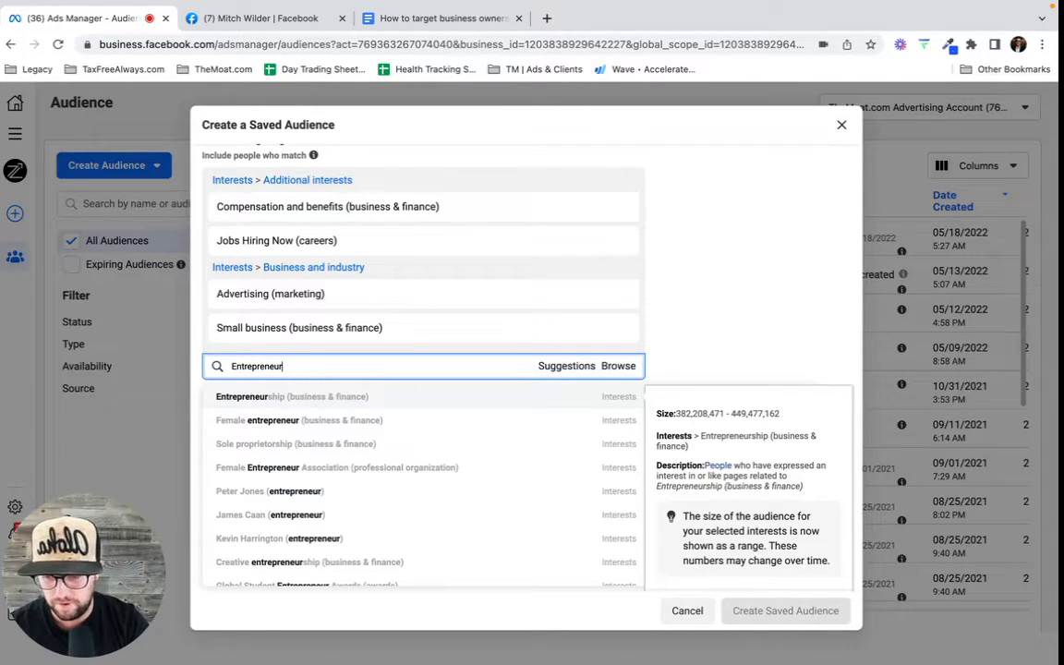
scroll(358, 557, "down", 1)
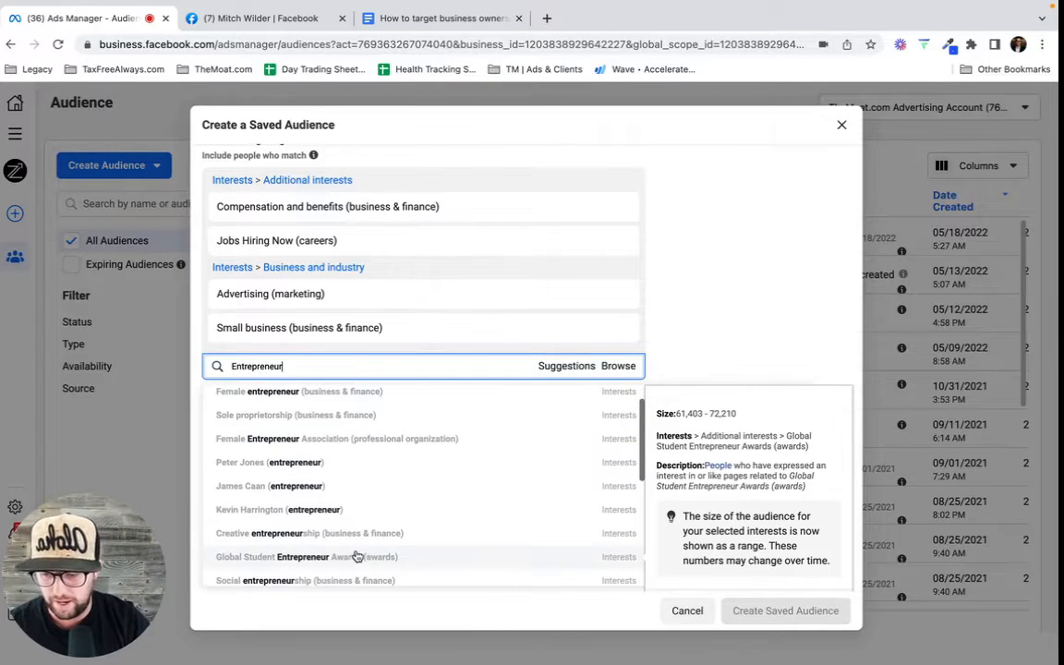
scroll(358, 557, "down", 5)
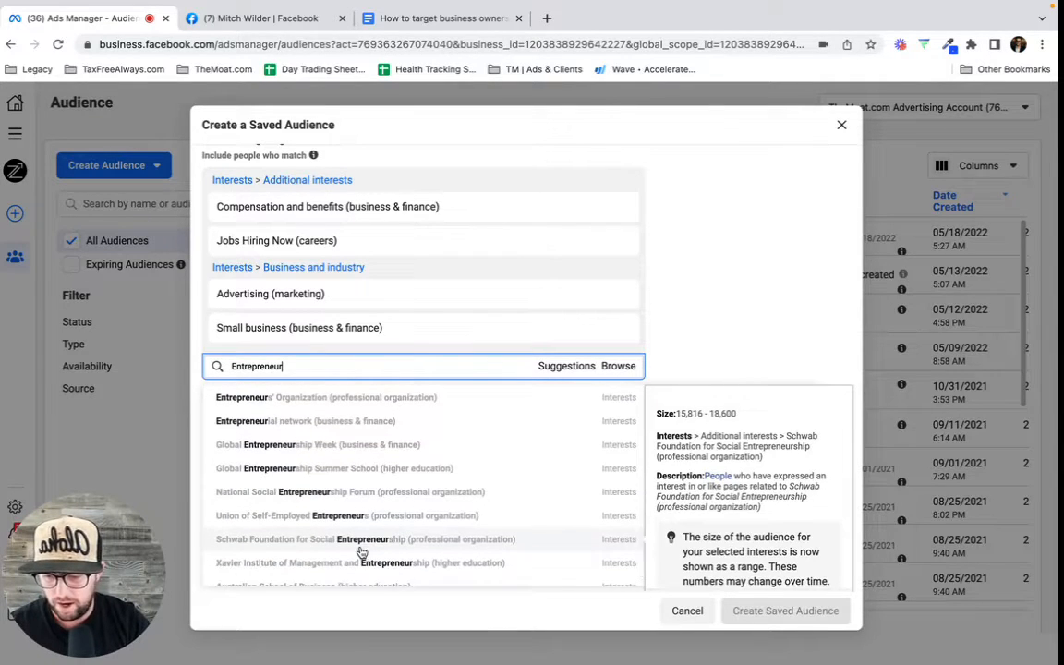
scroll(360, 552, "up", 3)
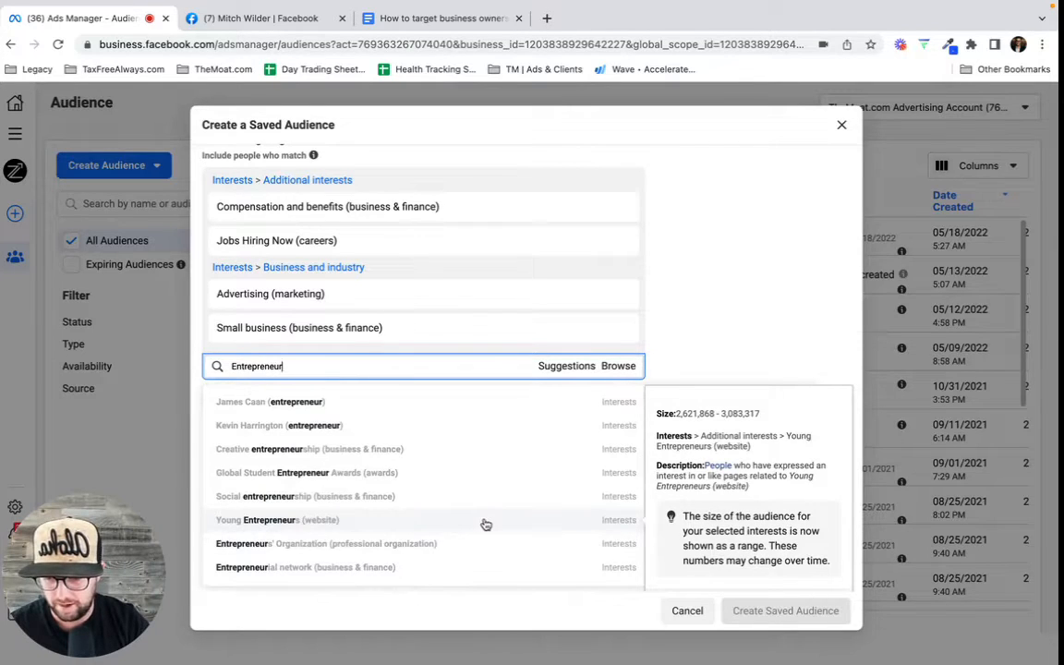
scroll(457, 524, "up", 1)
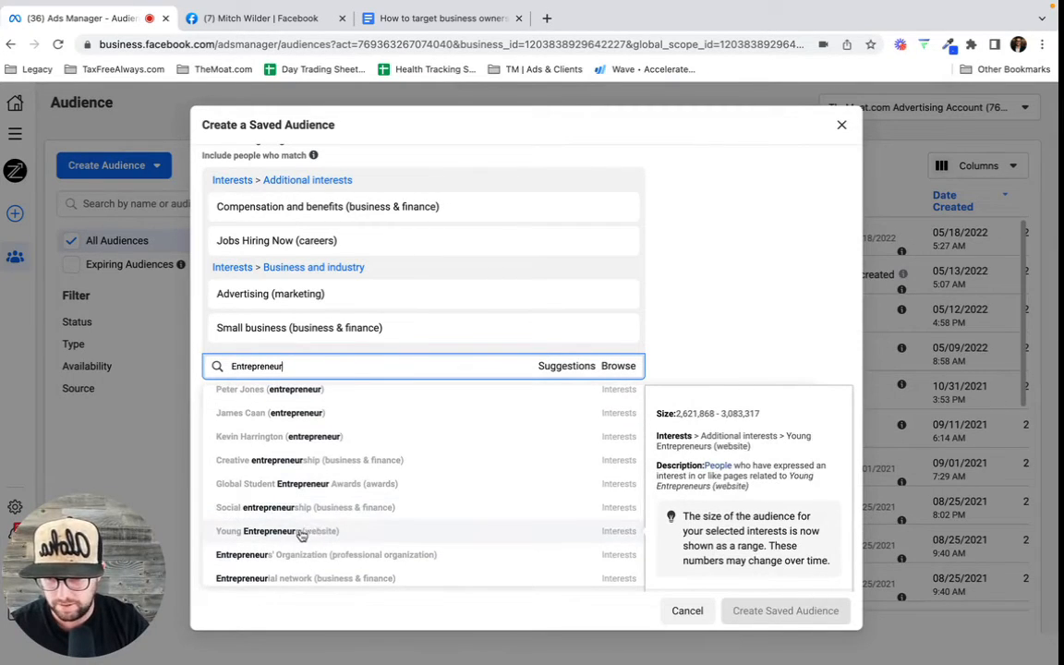
left_click(261, 446)
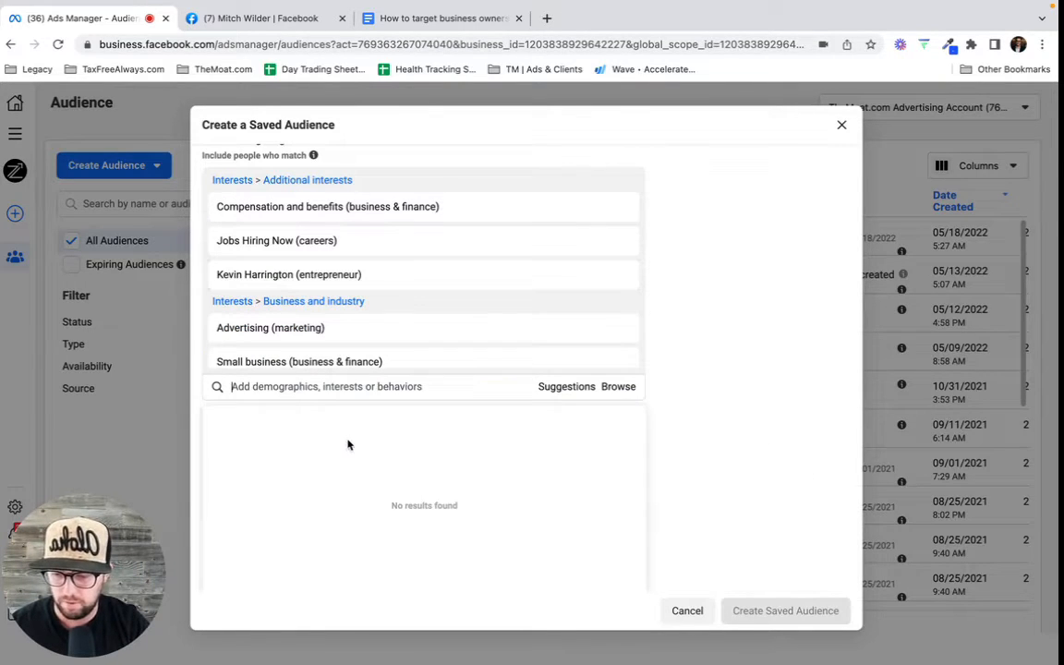
- Search detailed targeting for "Entrepreneur" again, look through the whole list of matching interests and close it without adding any
left_click(412, 386)
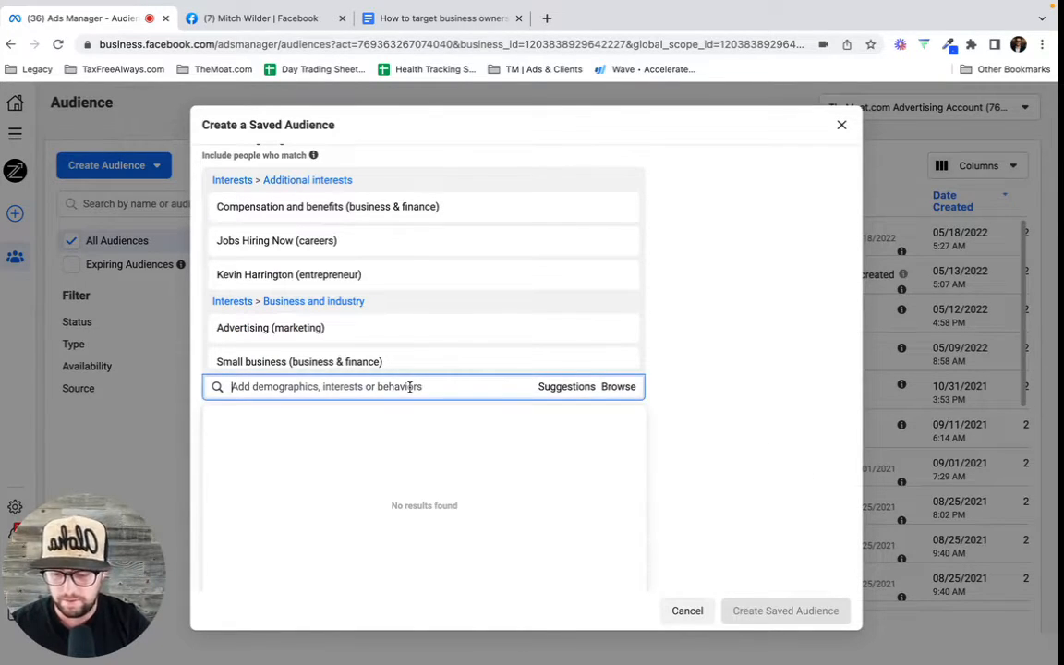
type("Entrepre")
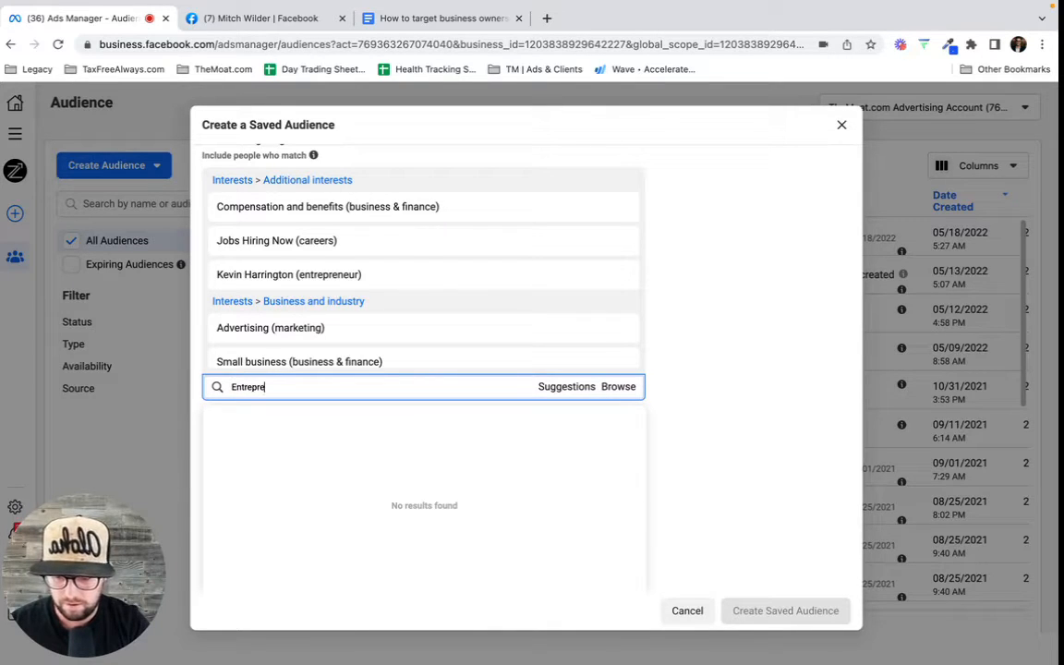
type("neur")
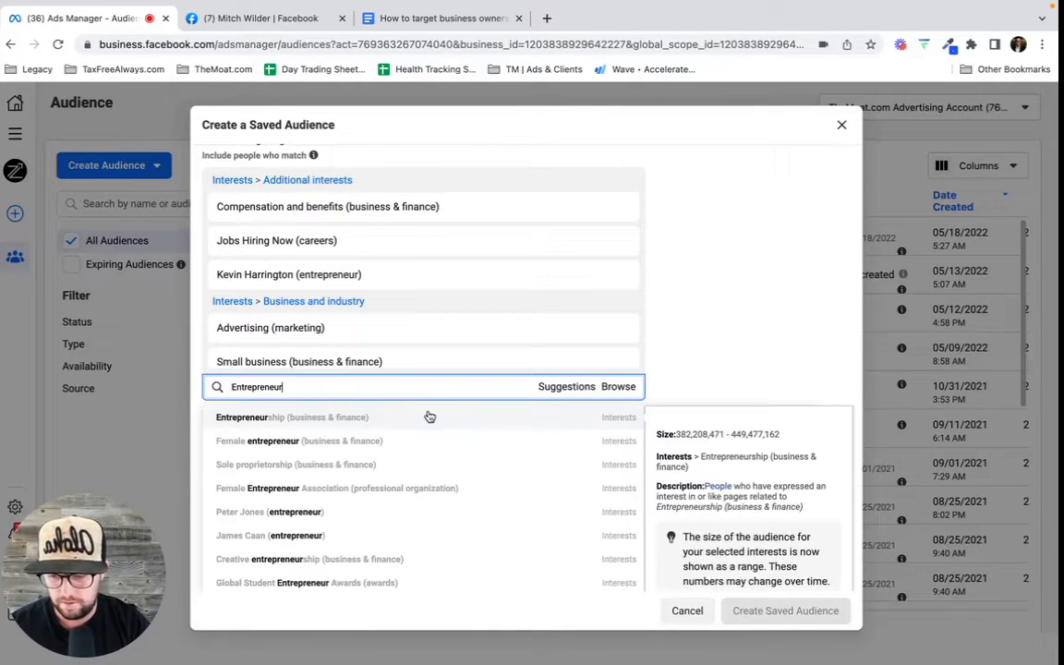
scroll(480, 495, "down", 1)
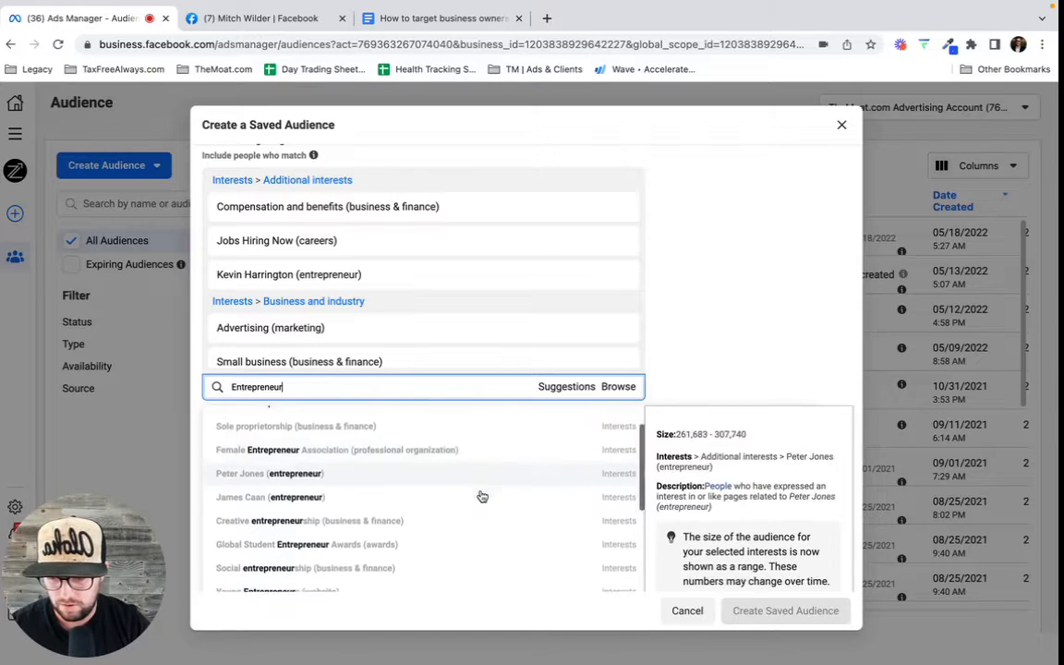
scroll(443, 495, "down", 1)
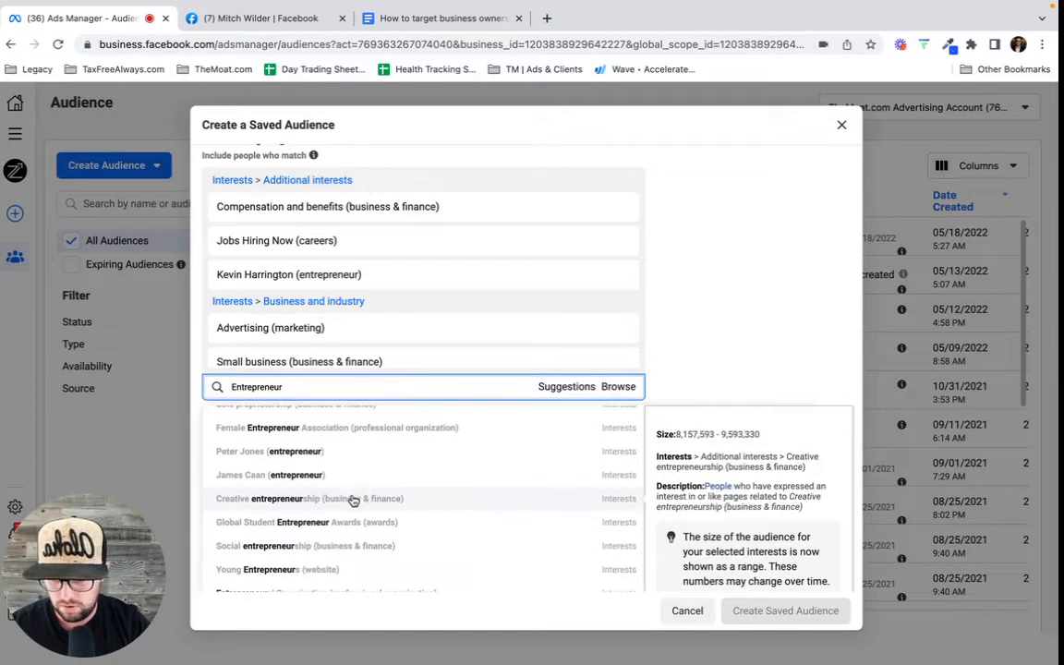
scroll(351, 495, "down", 3)
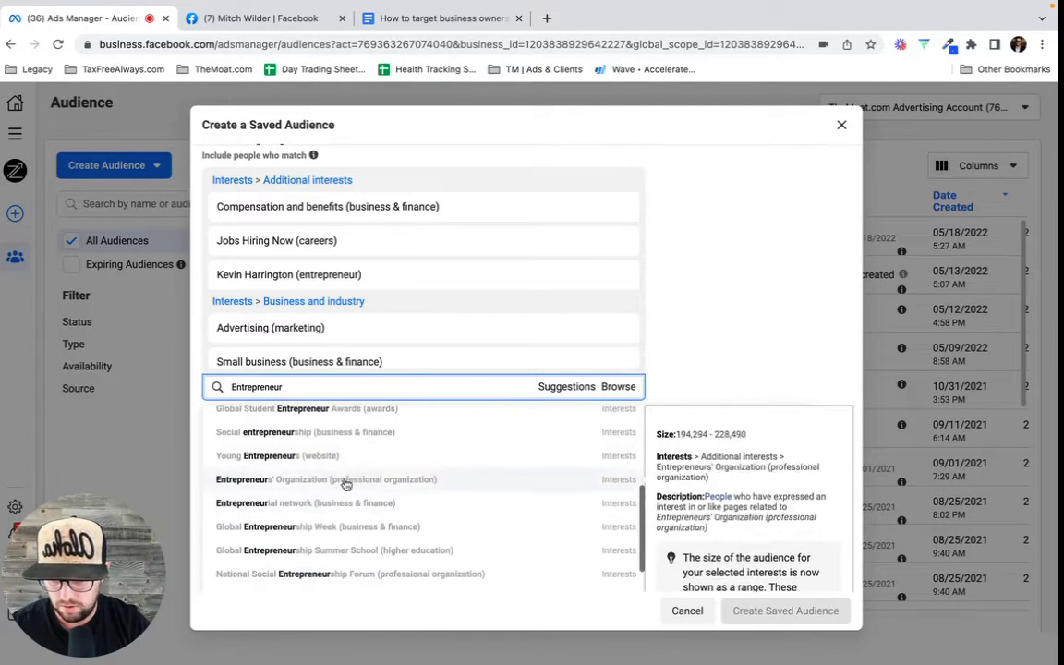
scroll(403, 511, "down", 5)
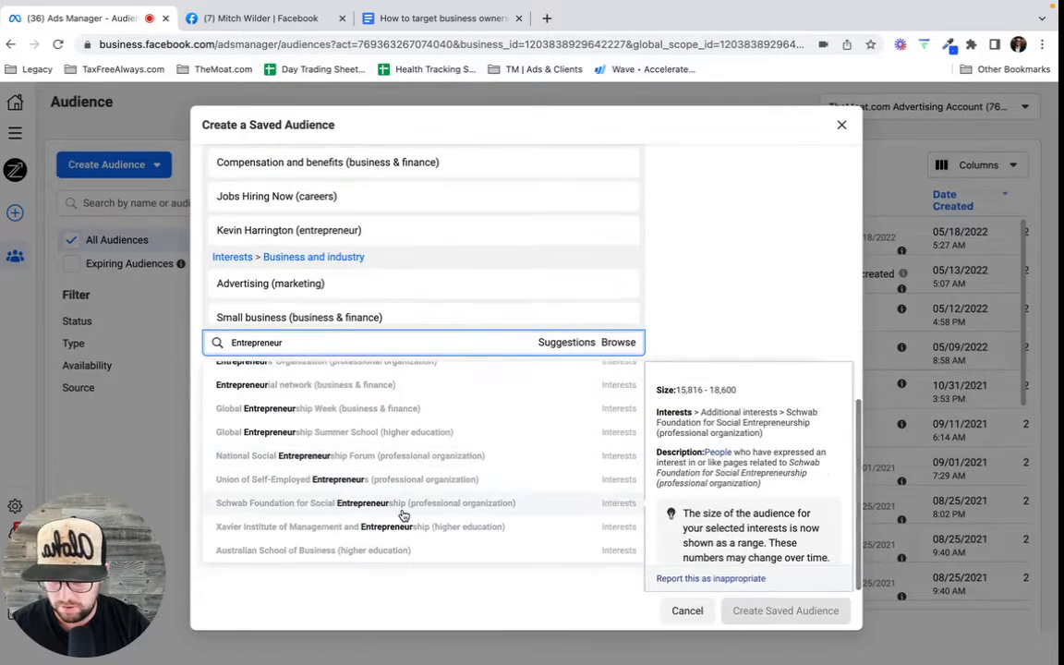
left_click(696, 309)
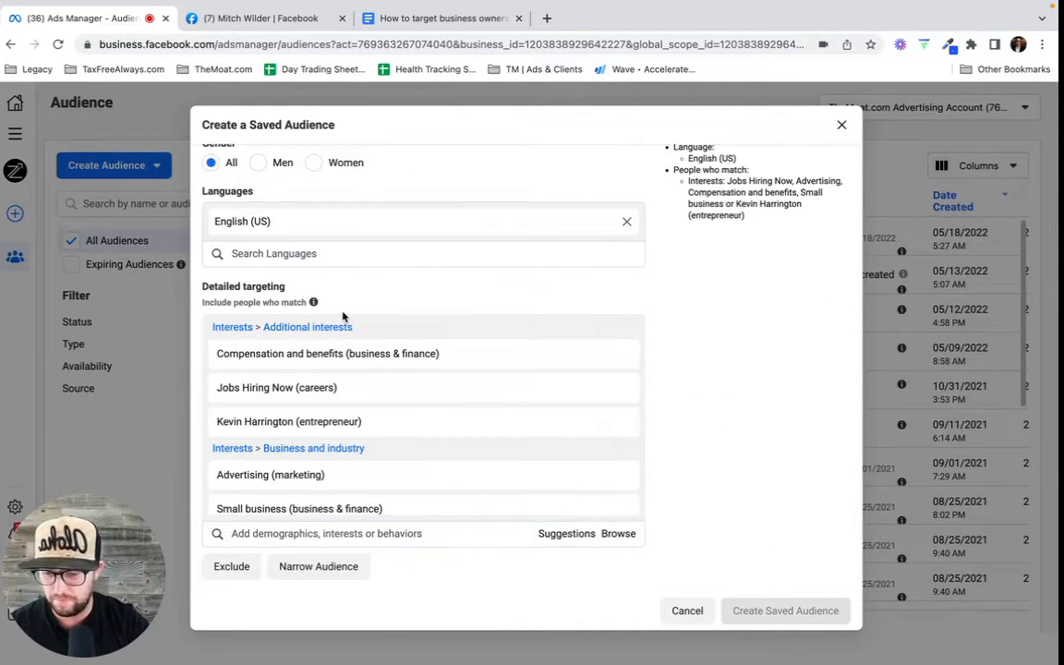
- Show the detailed targeting suggestions and remove the Jobs Hiring Now (careers) interest from the audience
left_click(568, 535)
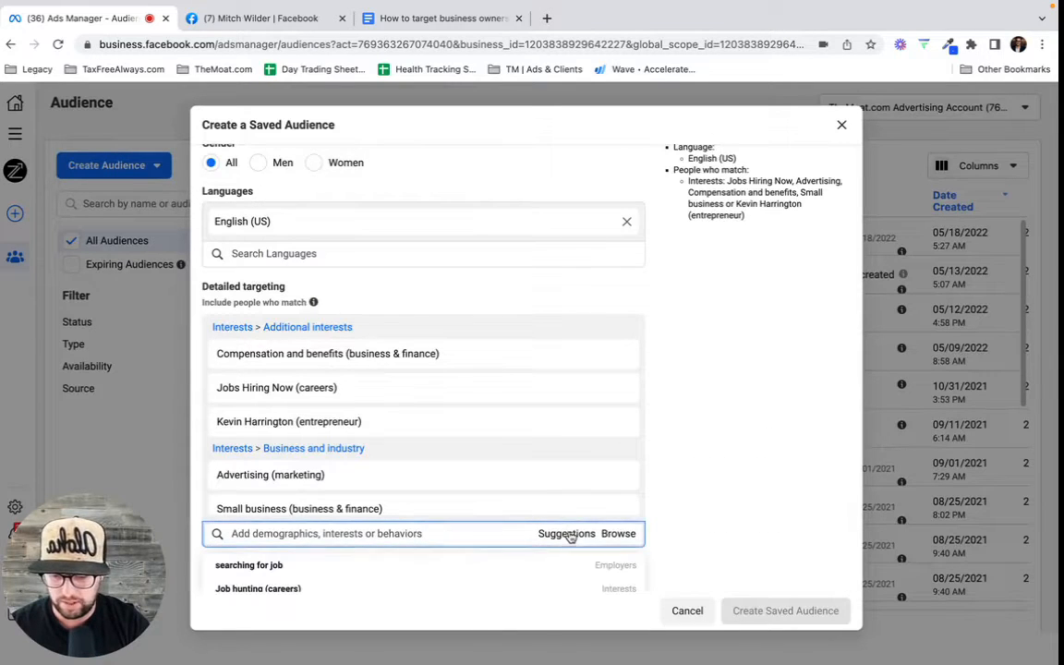
scroll(738, 399, "down", 3)
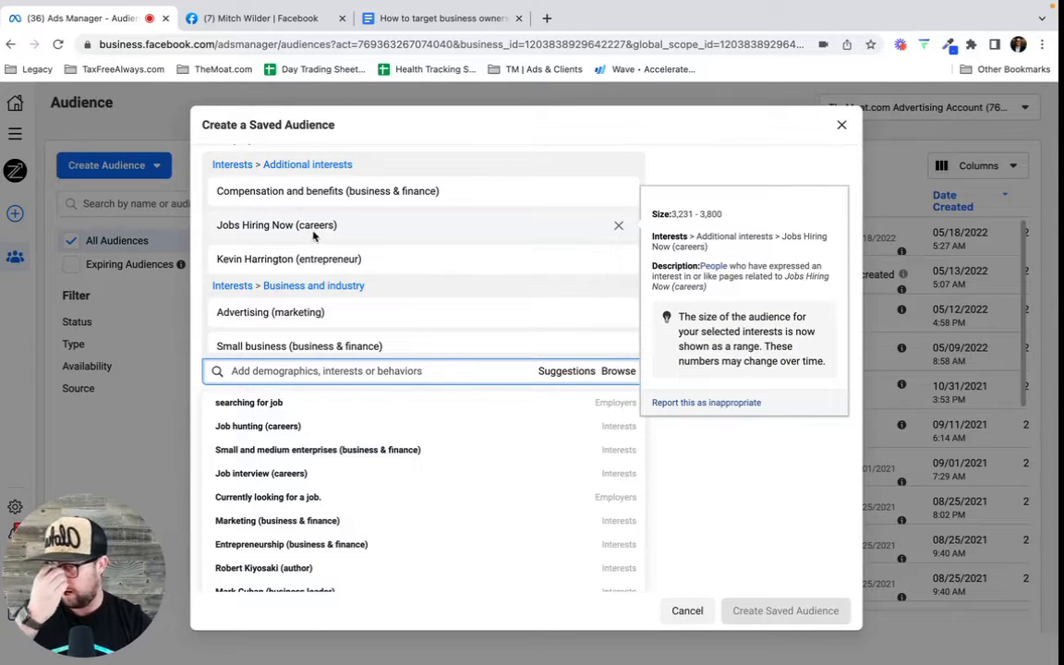
left_click(619, 226)
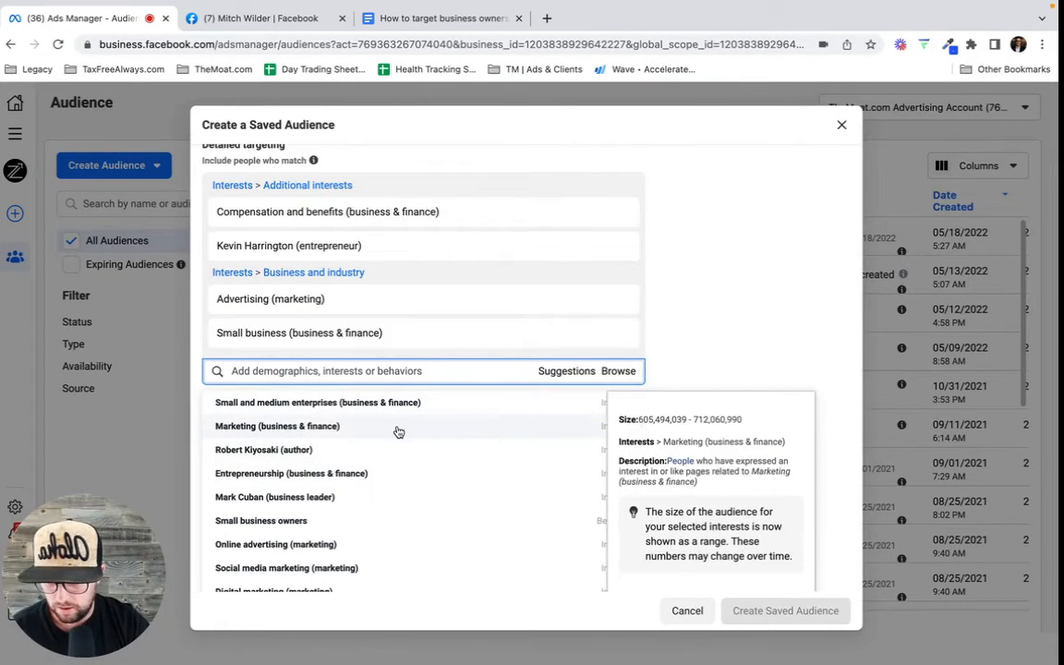
- Add the Marketing (business & finance), Robert Kiyosaki (author) and Advertising agency (marketing) interests from the detailed targeting suggestions
left_click(322, 428)
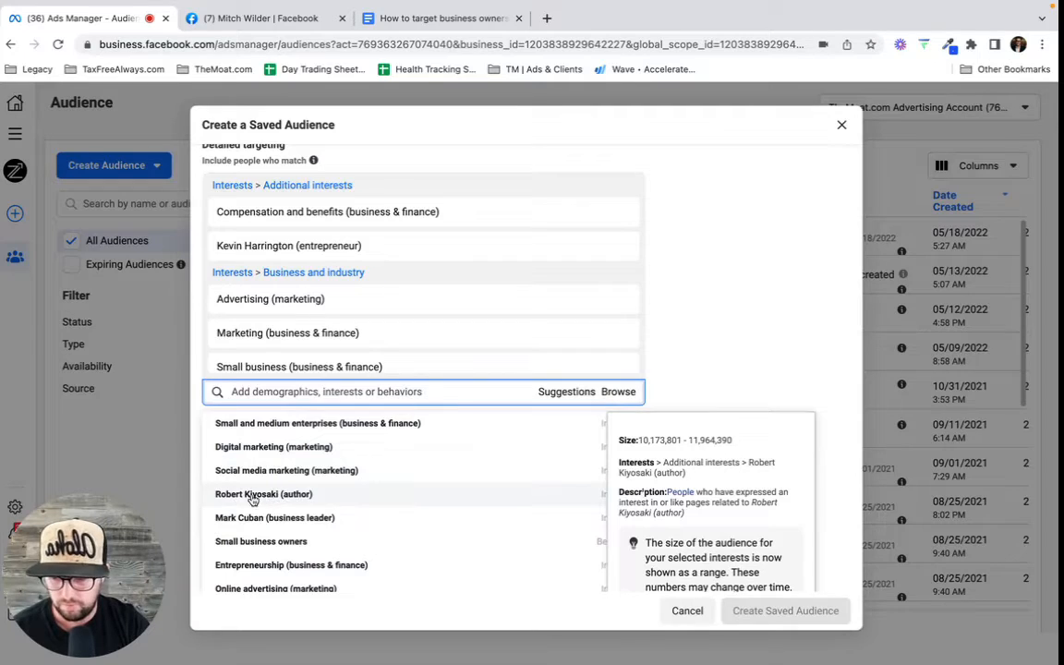
left_click(253, 497)
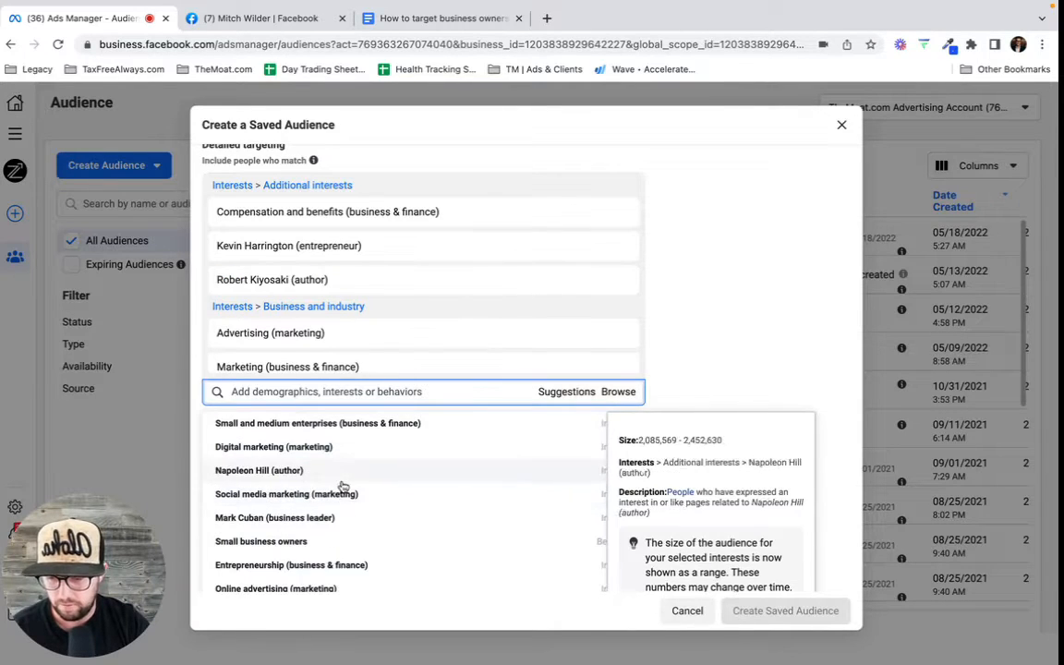
scroll(371, 498, "down", 1)
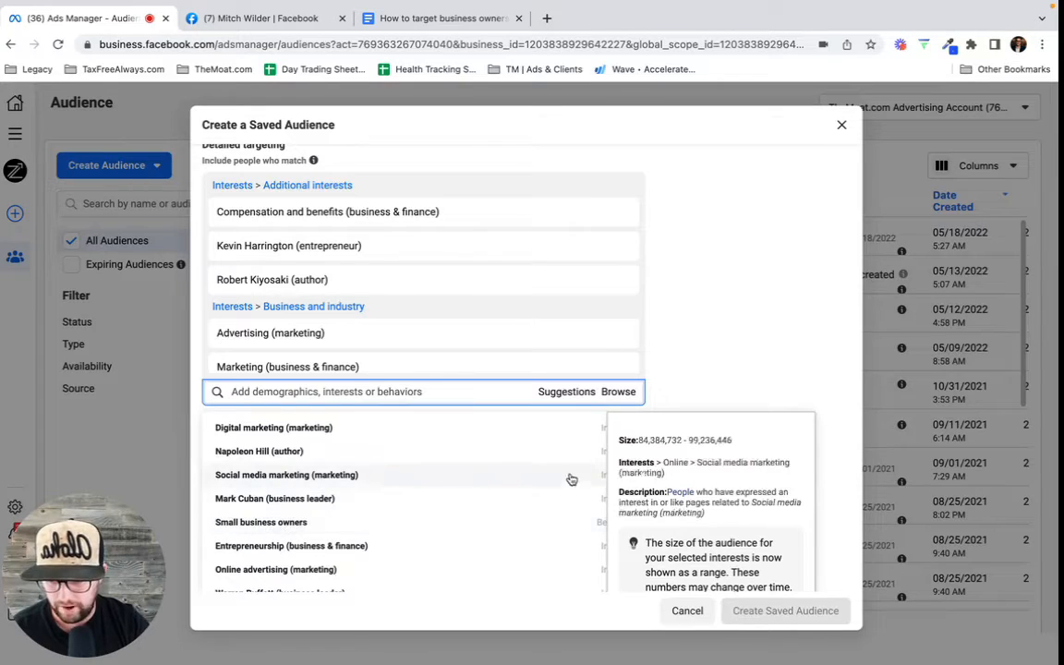
scroll(371, 527, "down", 3)
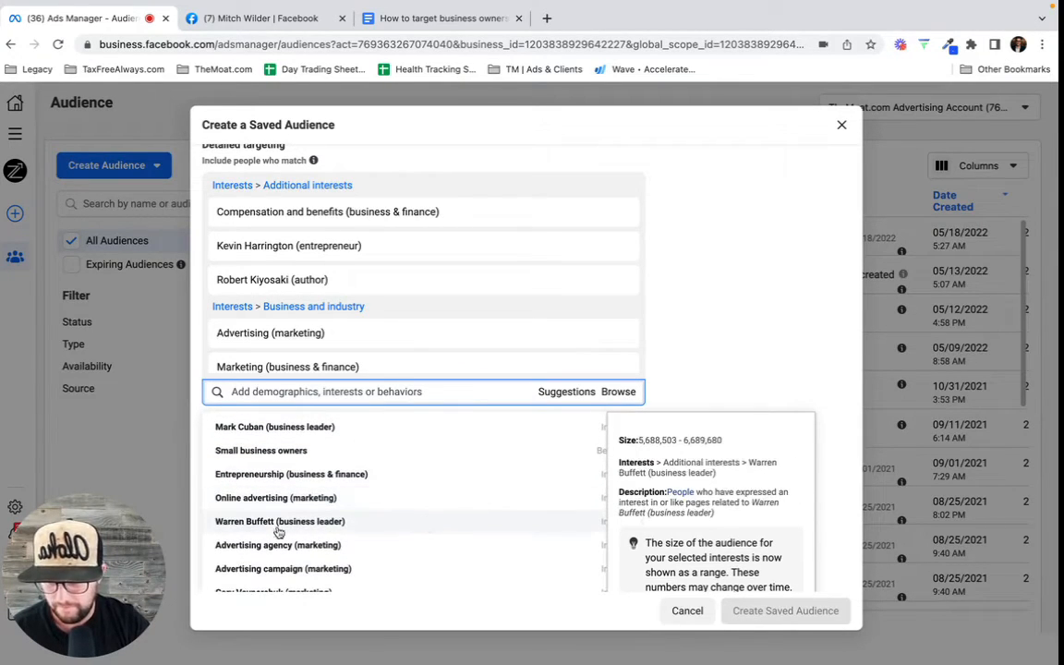
scroll(268, 479, "down", 3)
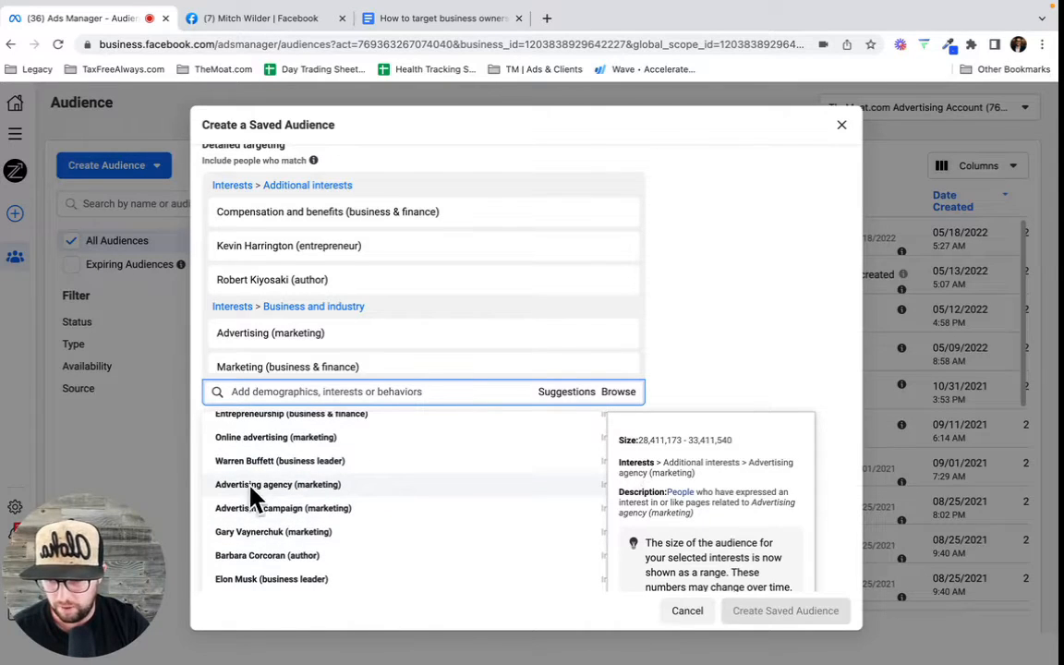
left_click(265, 490)
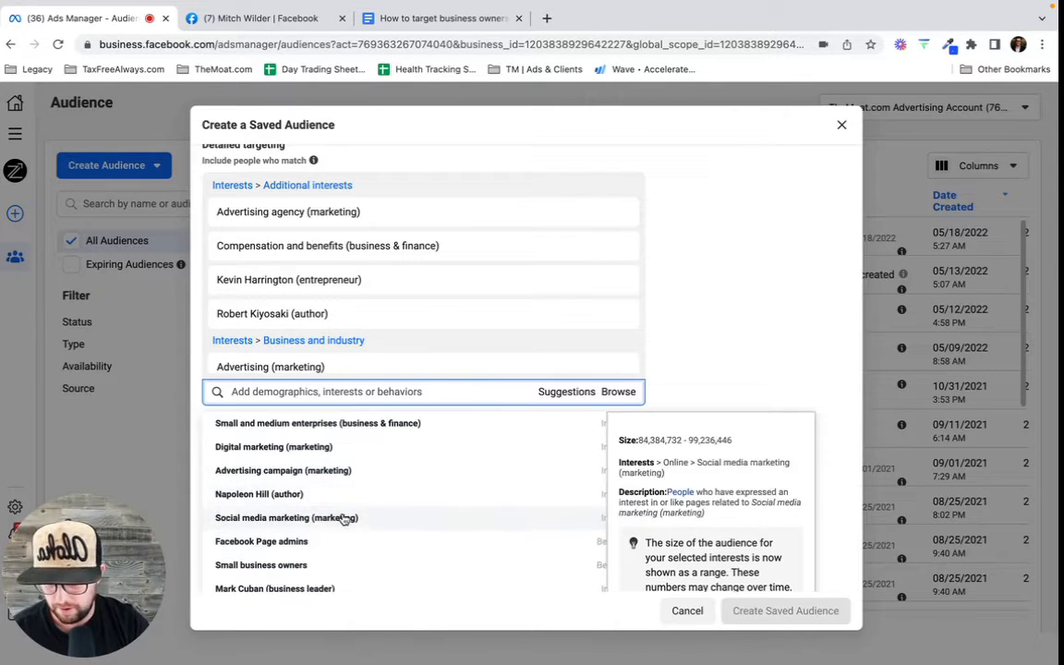
- Look further through the detailed targeting suggestions and add the Social media (online media) interest
scroll(343, 519, "down", 2)
scroll(343, 520, "down", 2)
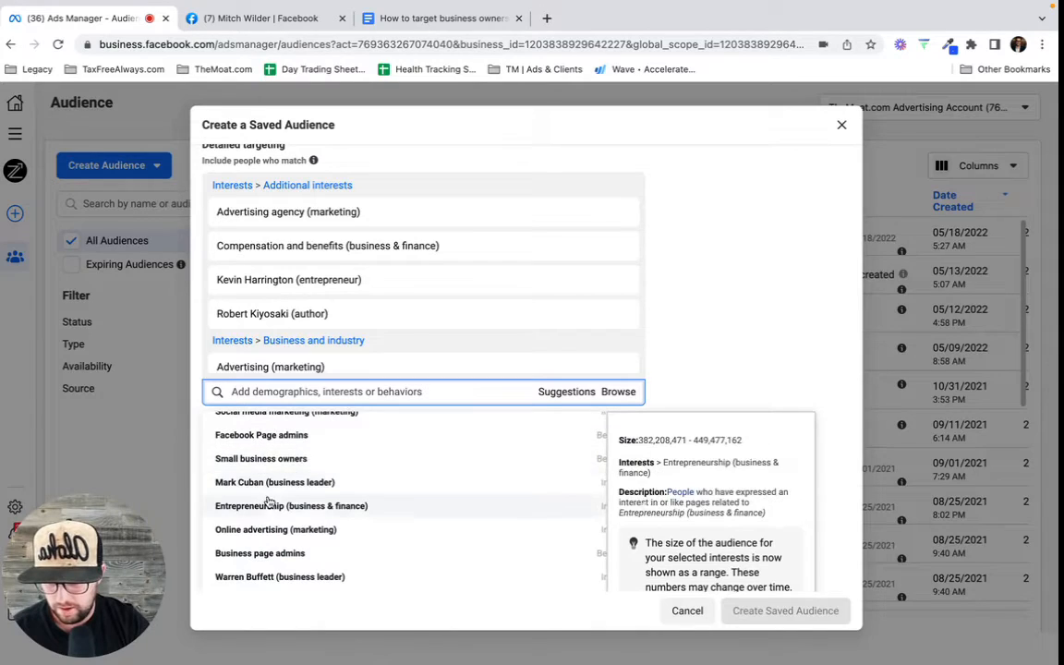
scroll(360, 526, "down", 2)
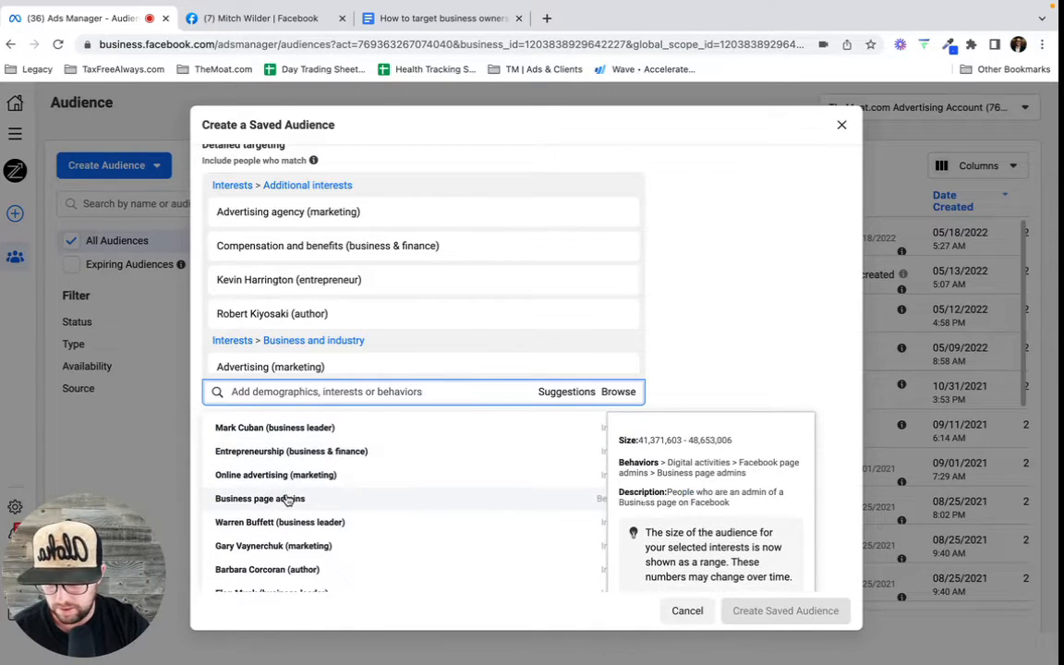
scroll(294, 498, "down", 1)
scroll(293, 499, "down", 3)
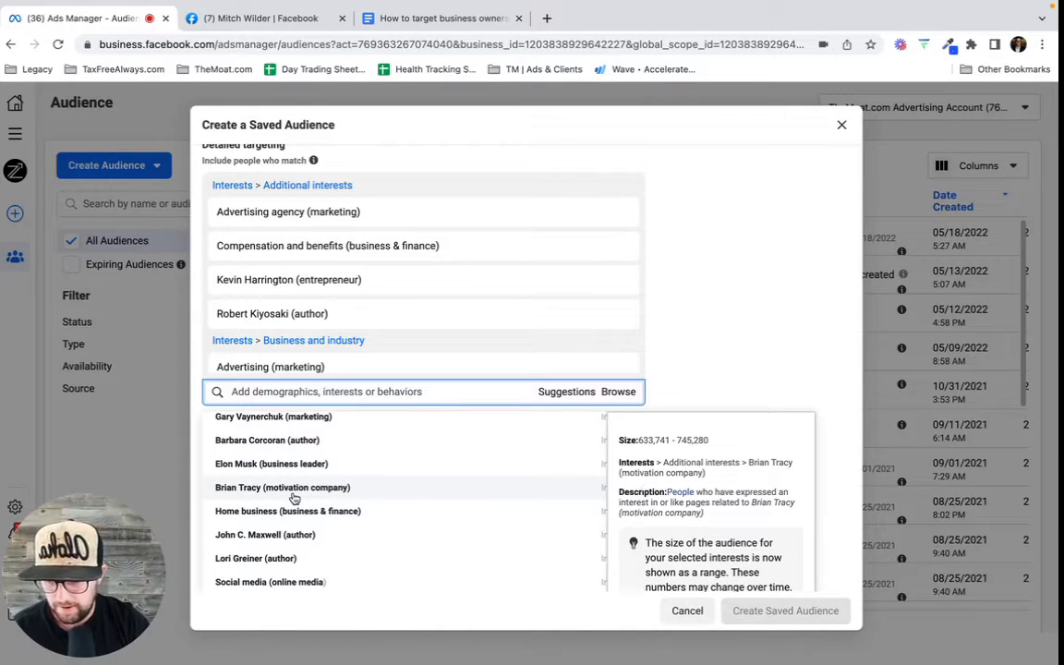
scroll(314, 566, "down", 2)
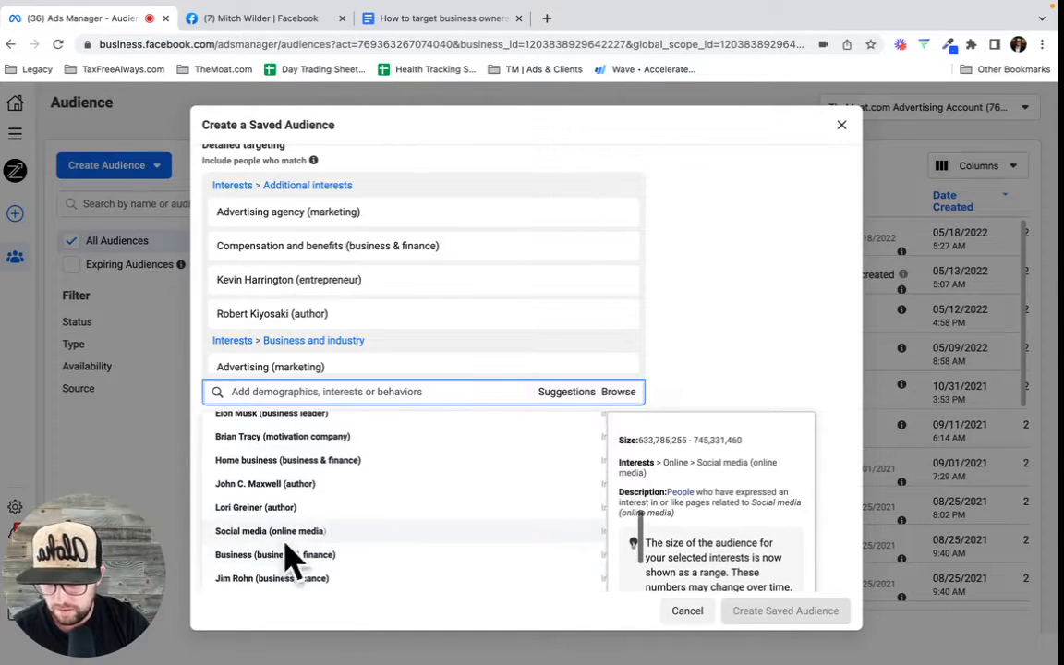
left_click(257, 532)
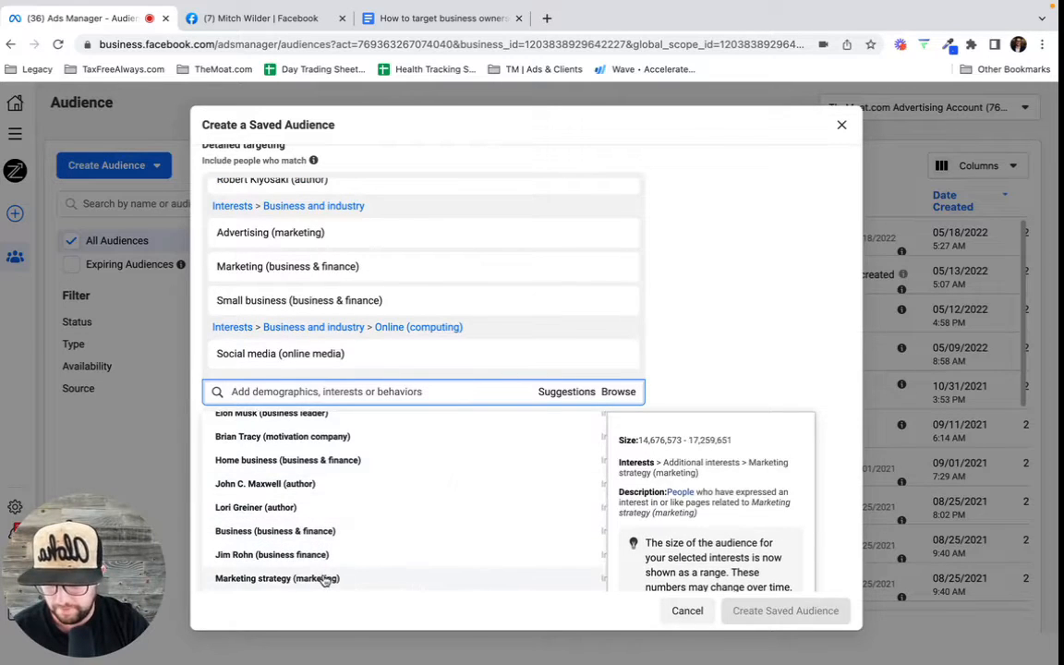
- Look through the remaining suggestions, close them without adding any and examine the audience's estimated size
scroll(314, 578, "down", 2)
scroll(314, 580, "down", 1)
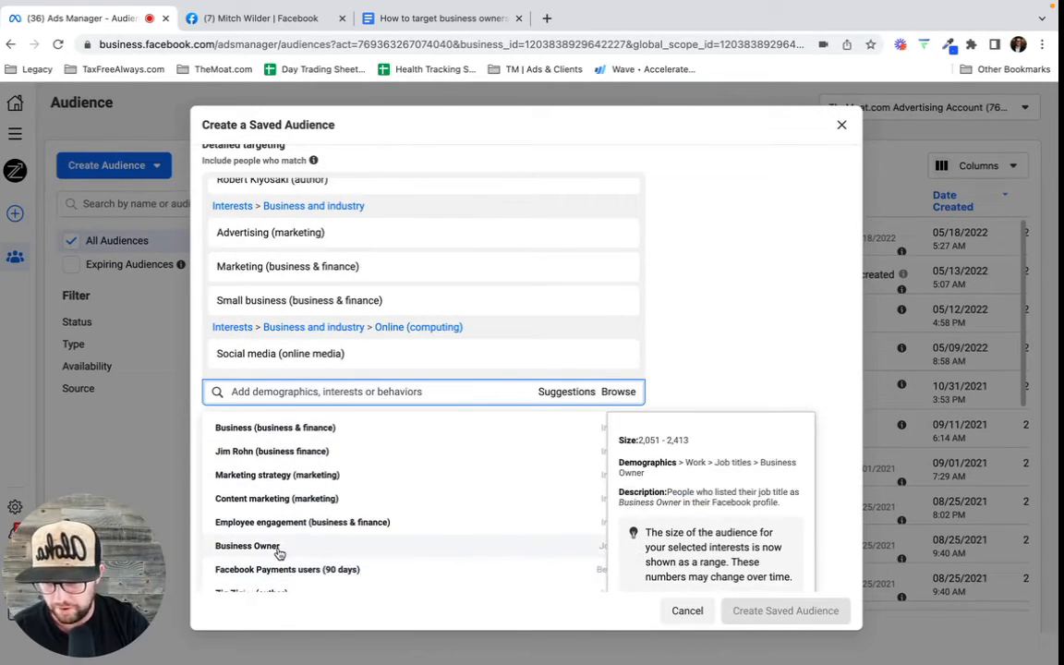
left_click(712, 297)
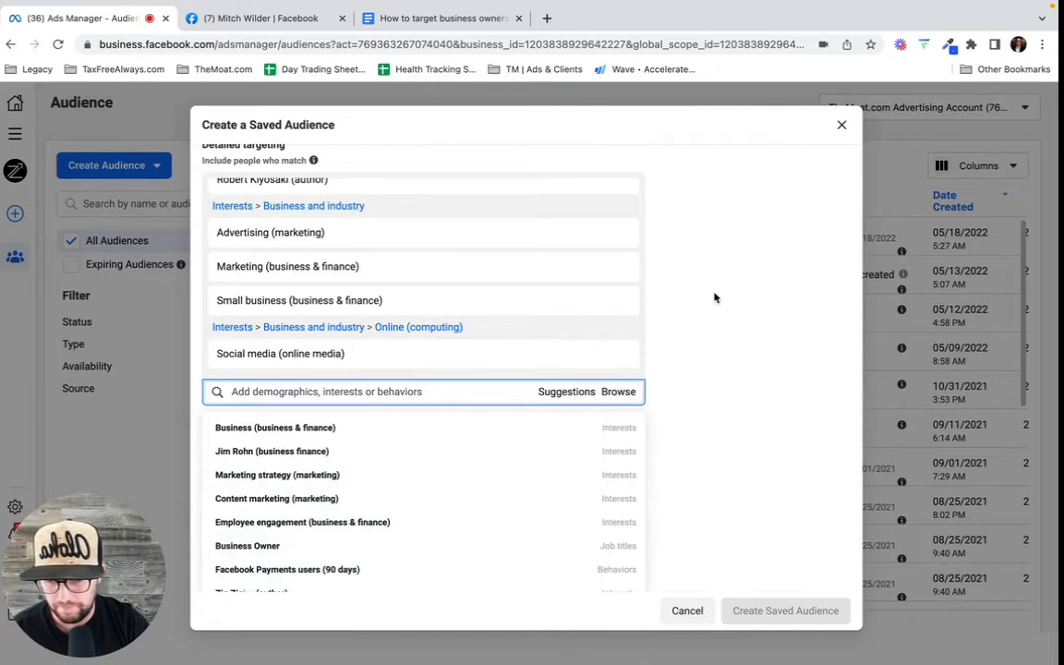
scroll(708, 301, "up", 5)
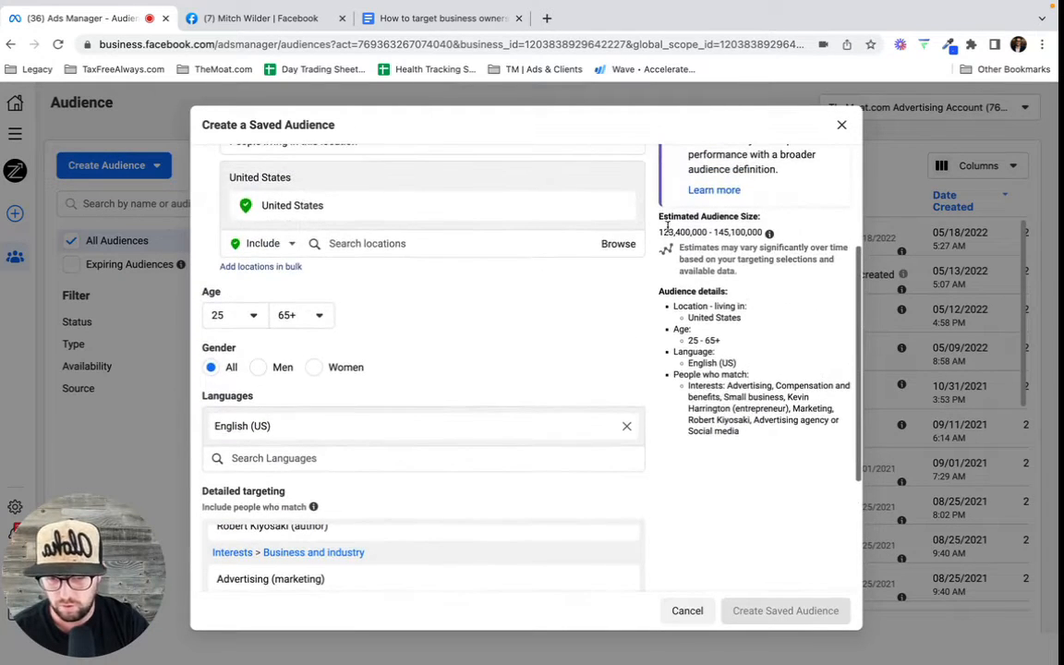
left_click_drag(659, 232, 766, 234)
left_click(779, 296)
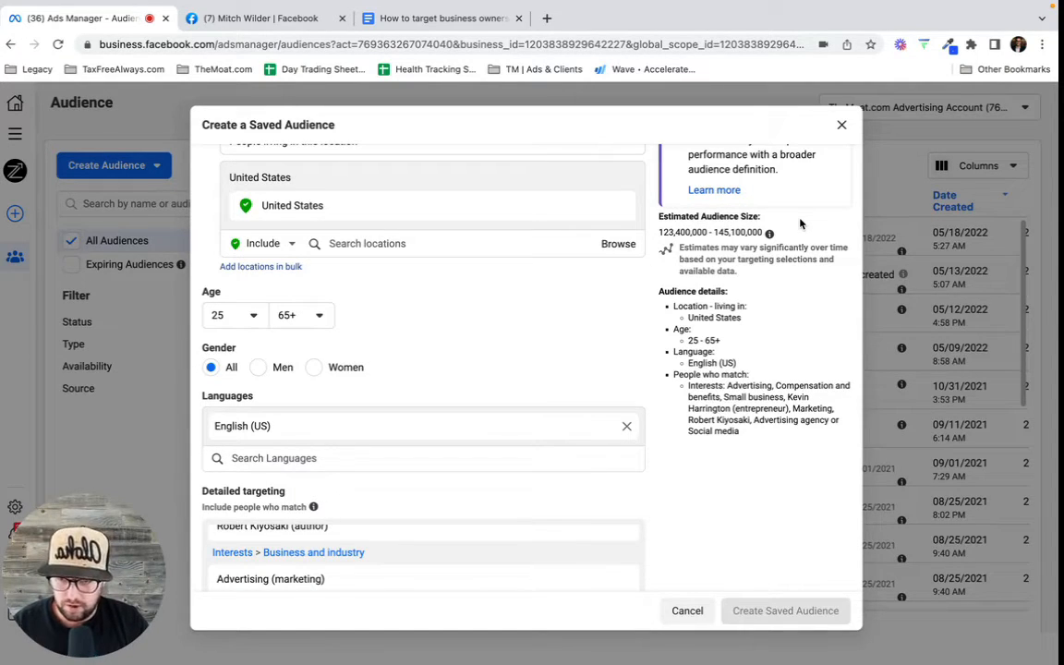
- Switch to the Google Docs outline, make "Business Interests" bold and highlight the "Job title" item
left_click(388, 16)
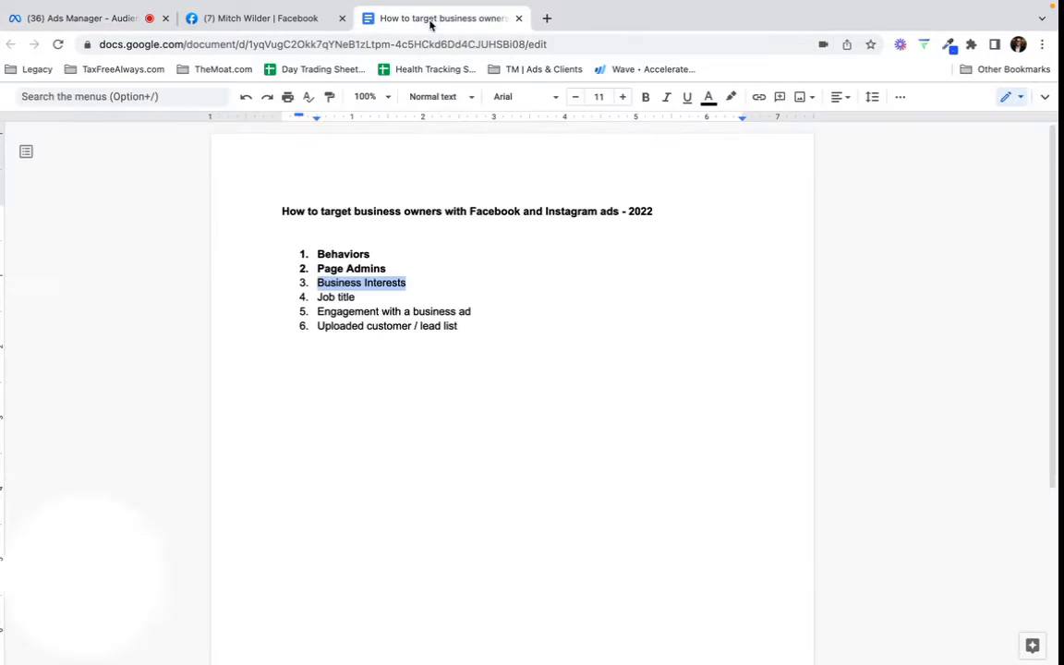
left_click(373, 285)
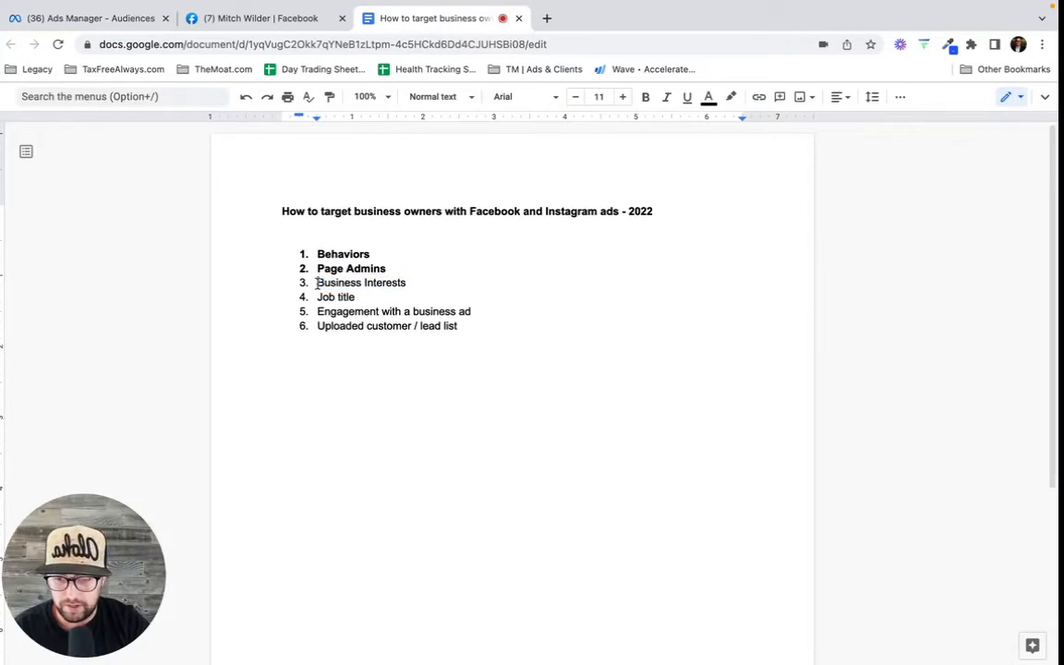
triple_click(382, 286)
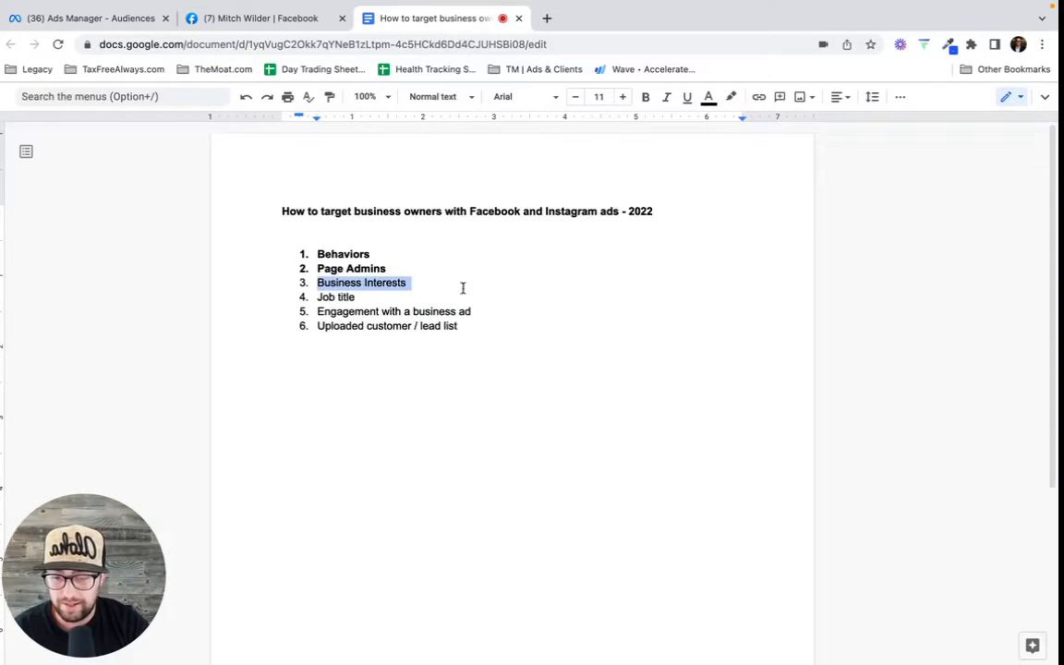
left_click(644, 97)
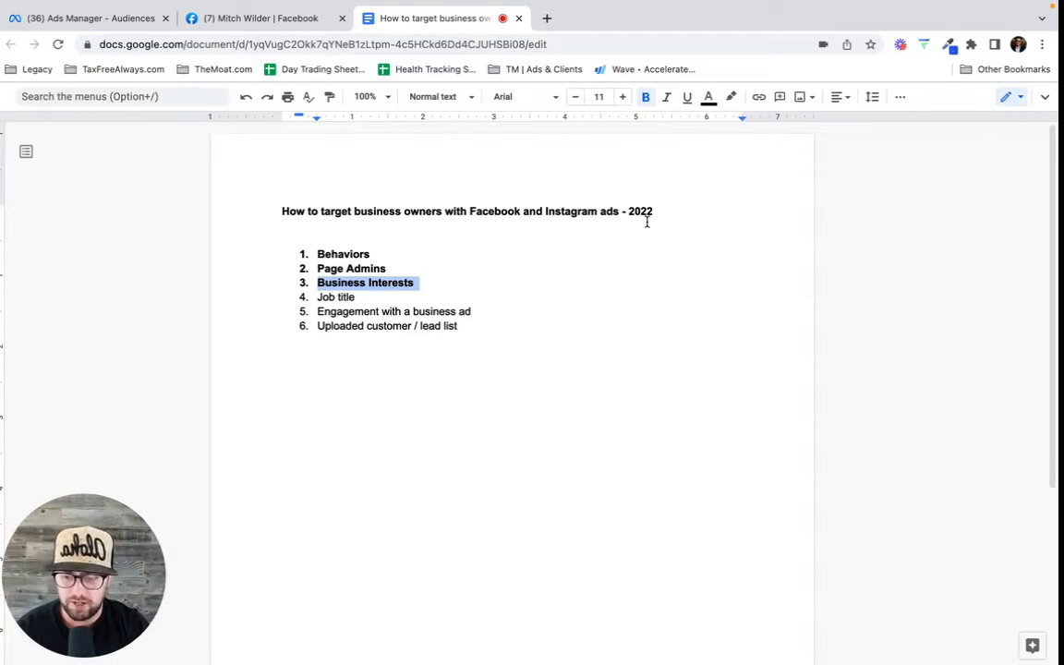
left_click(430, 284)
left_click_drag(434, 283, 310, 253)
left_click(396, 254)
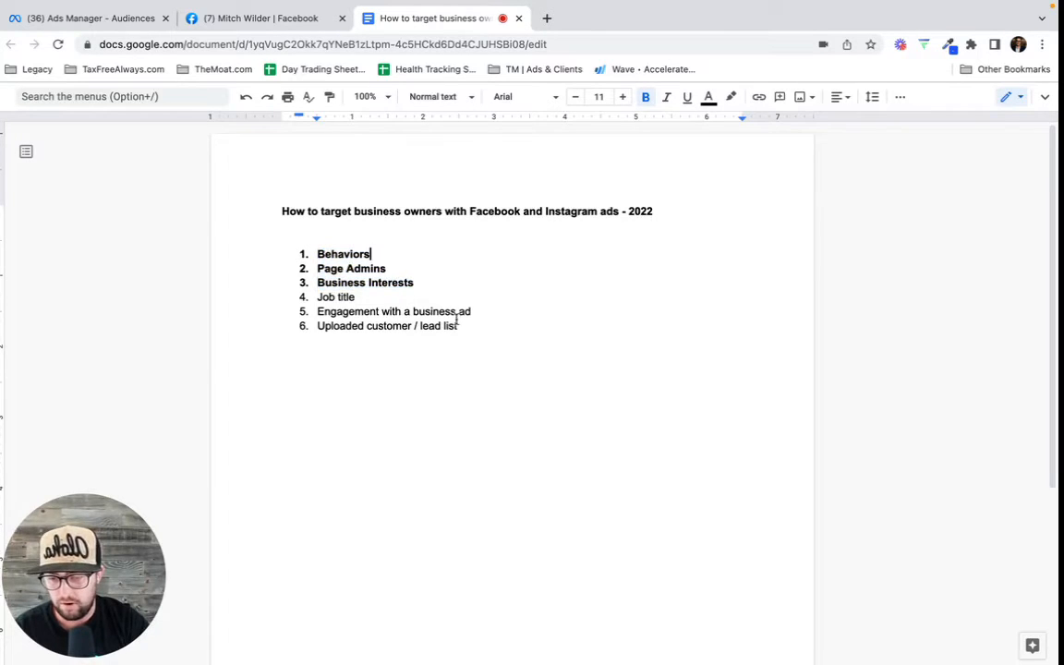
left_click(359, 296)
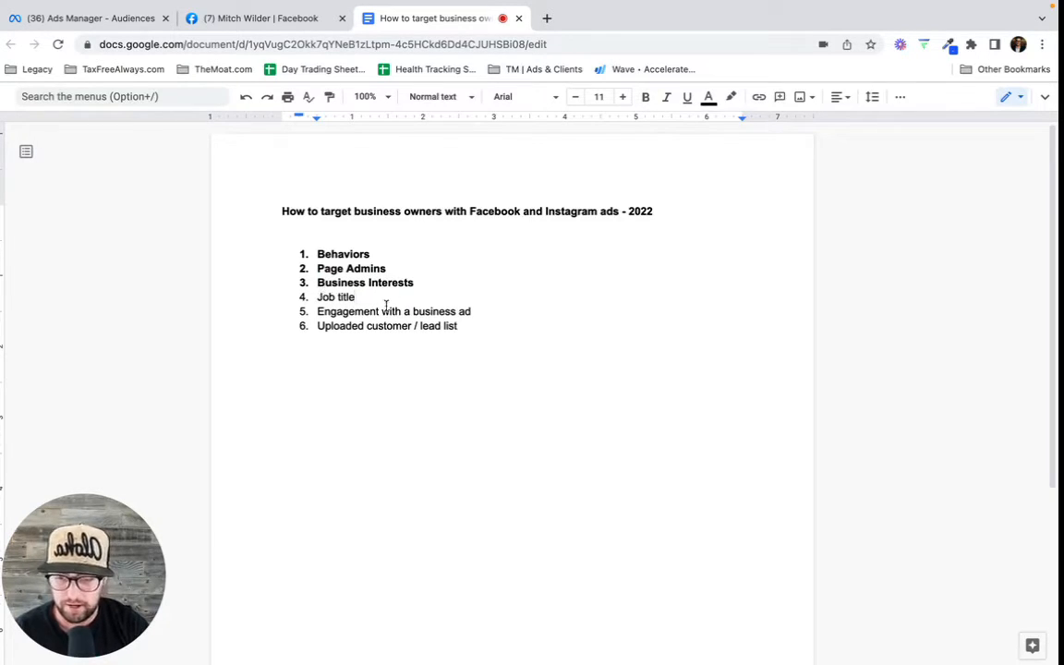
left_click_drag(360, 297, 295, 303)
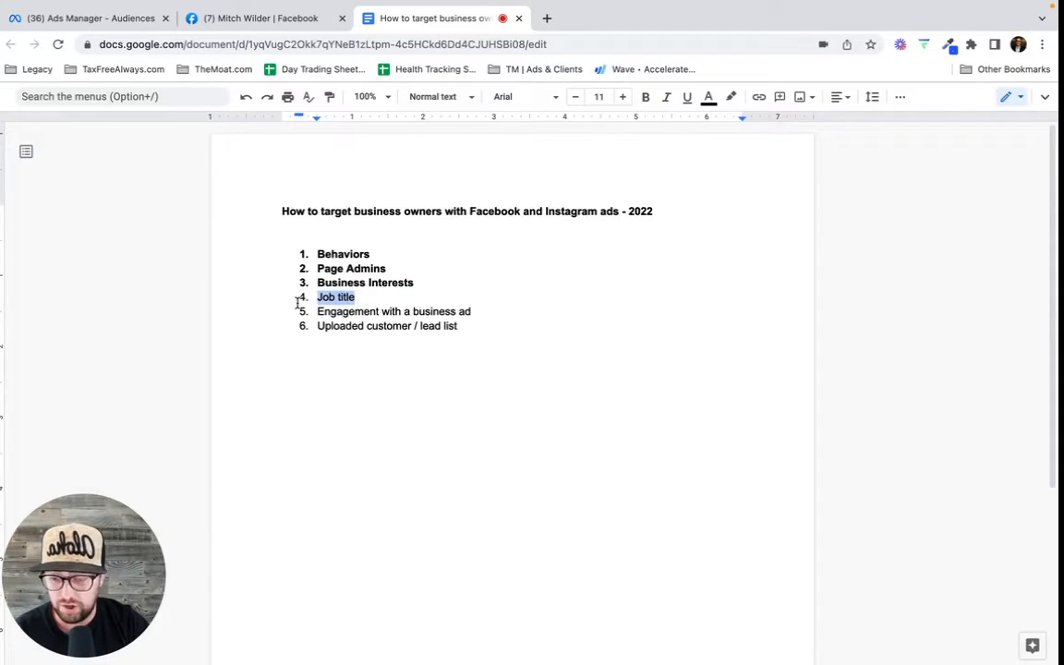
- Switch back to Ads Manager and remove all selected interests from the saved audience's detailed targeting
left_click(97, 17)
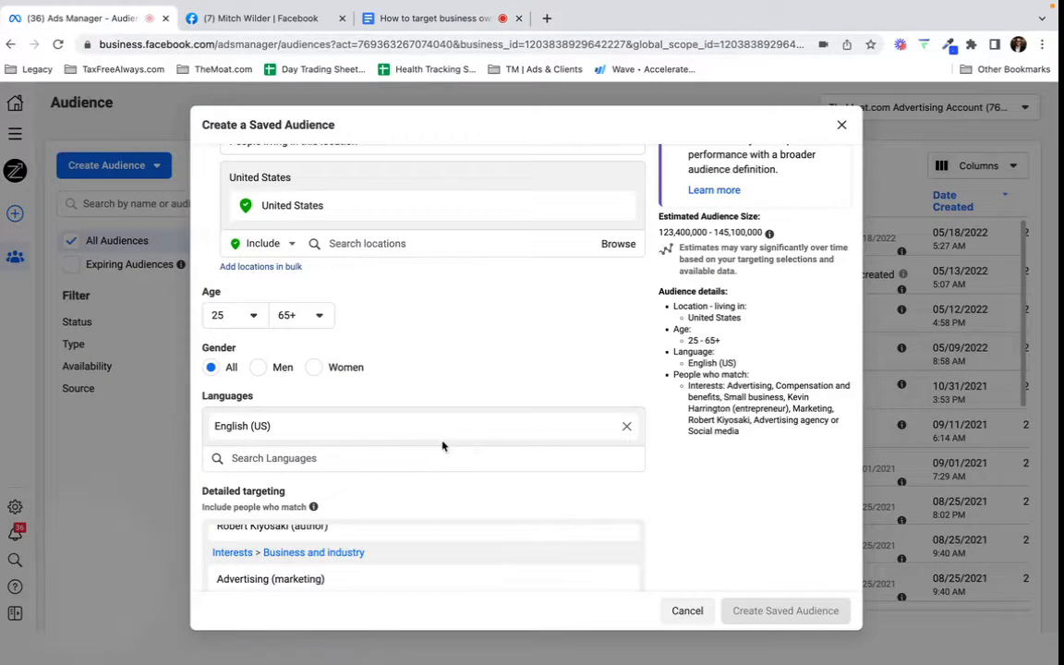
scroll(407, 434, "down", 5)
mouse_move(358, 357)
scroll(335, 407, "up", 2)
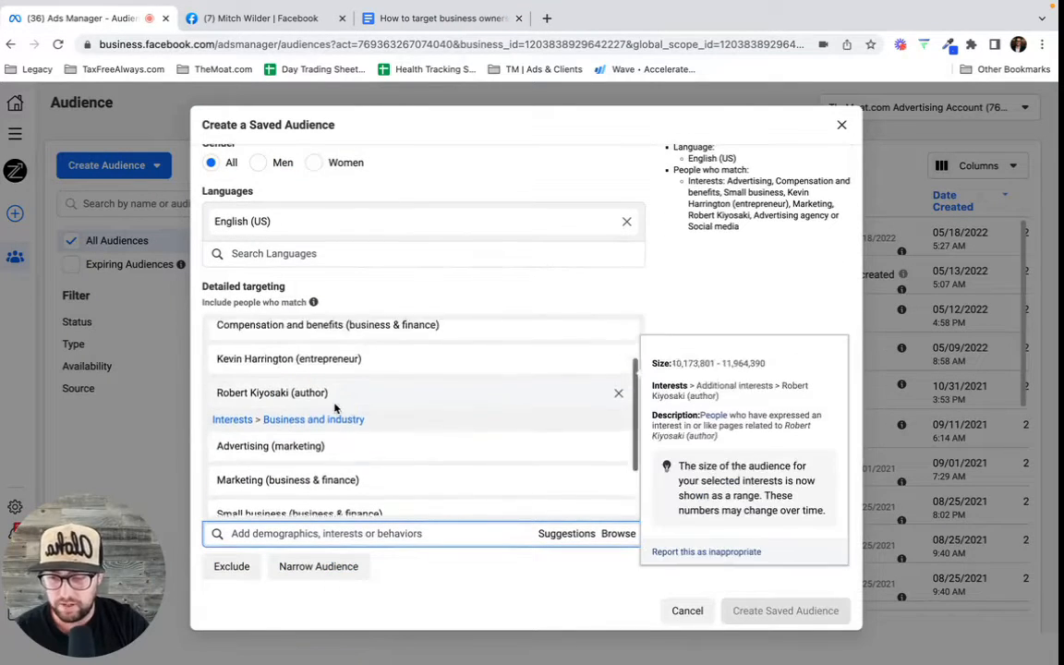
scroll(335, 407, "up", 5)
scroll(391, 407, "down", 1)
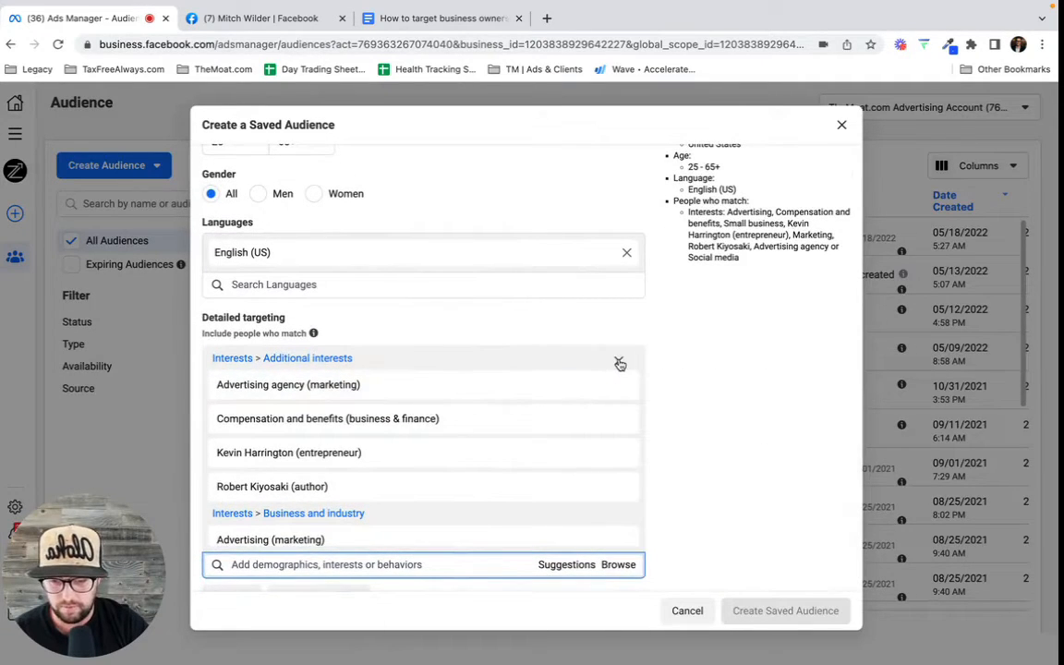
left_click(619, 363)
left_click(618, 361)
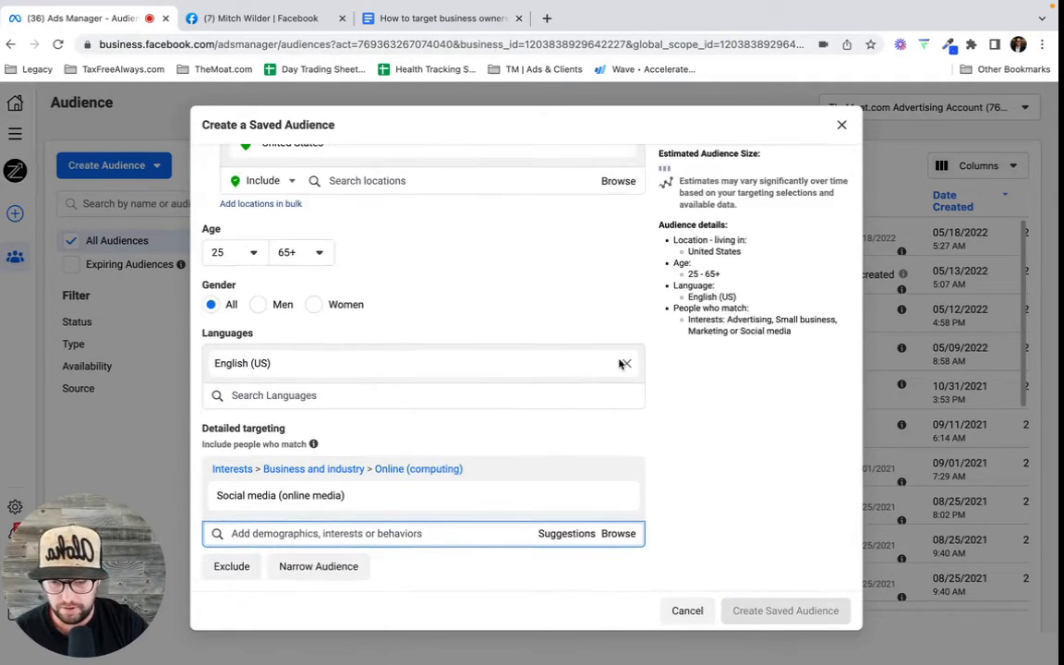
left_click(619, 474)
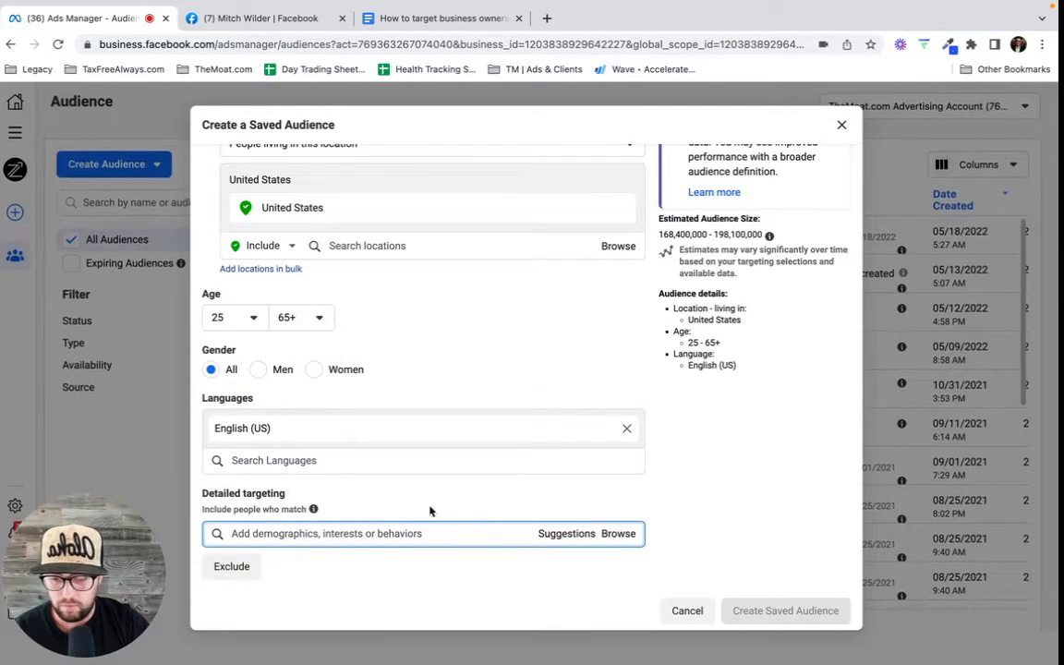
- Browse the detailed targeting categories and look through the groups under Demographics
left_click(620, 536)
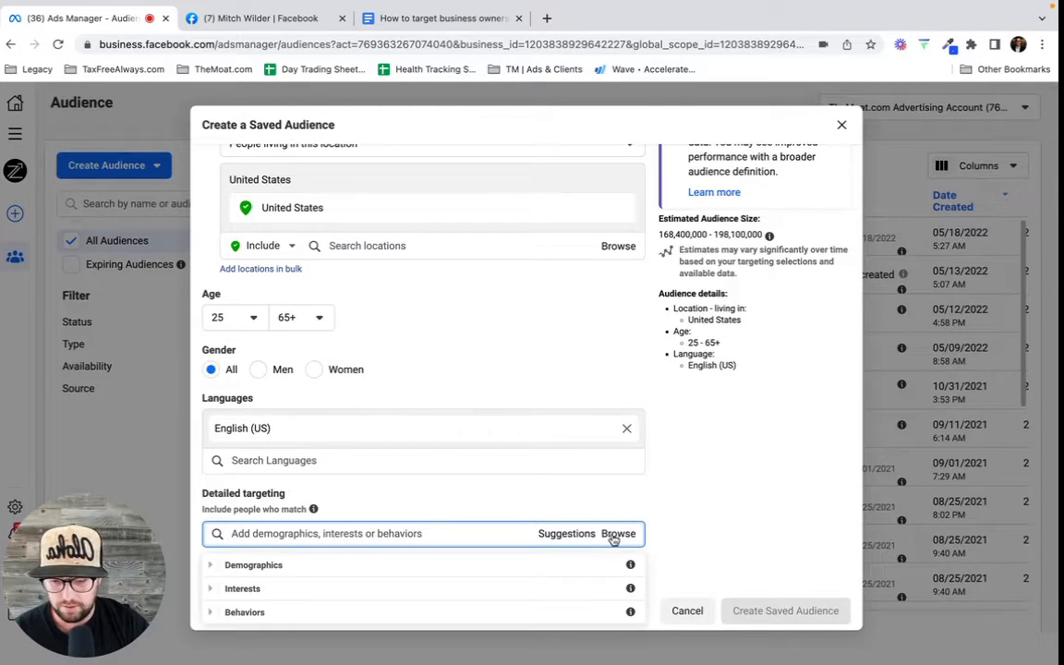
left_click(210, 568)
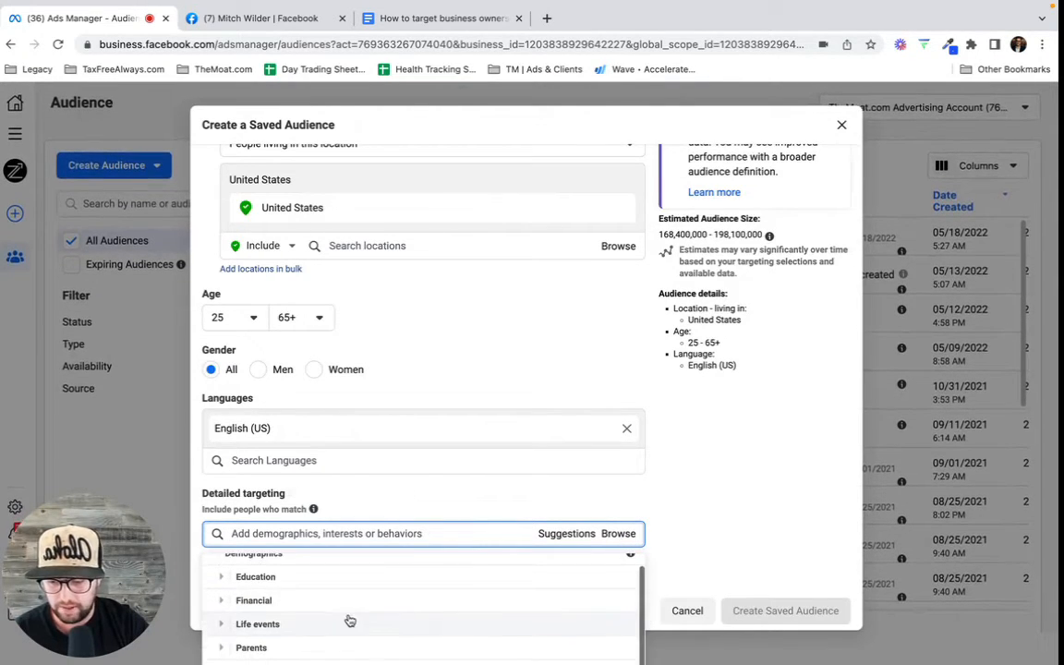
scroll(265, 612, "down", 1)
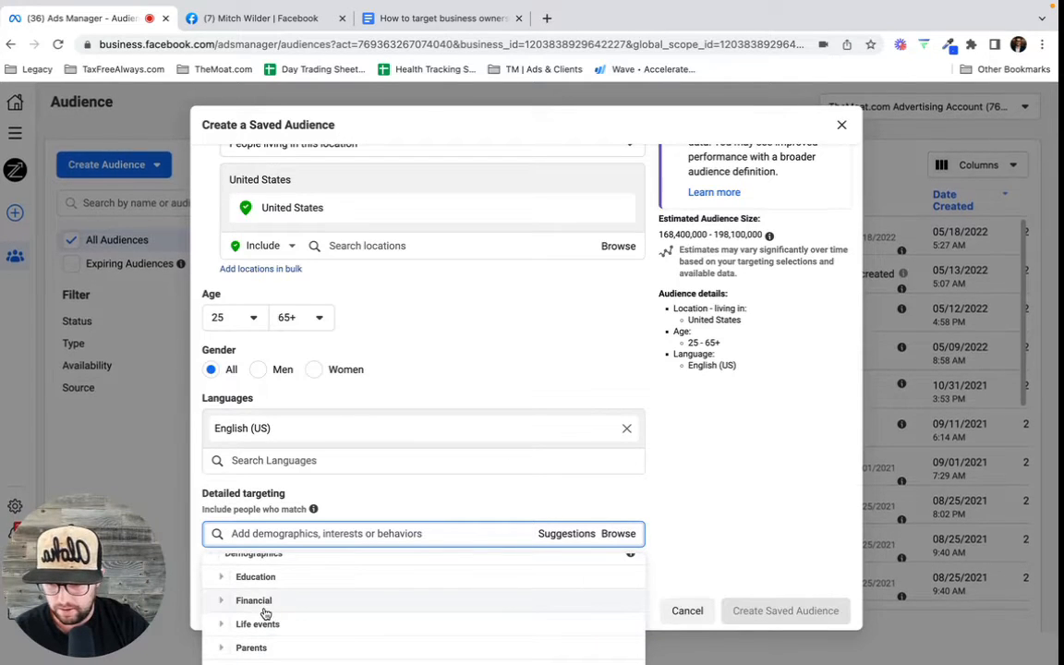
scroll(252, 644, "up", 1)
scroll(259, 643, "down", 1)
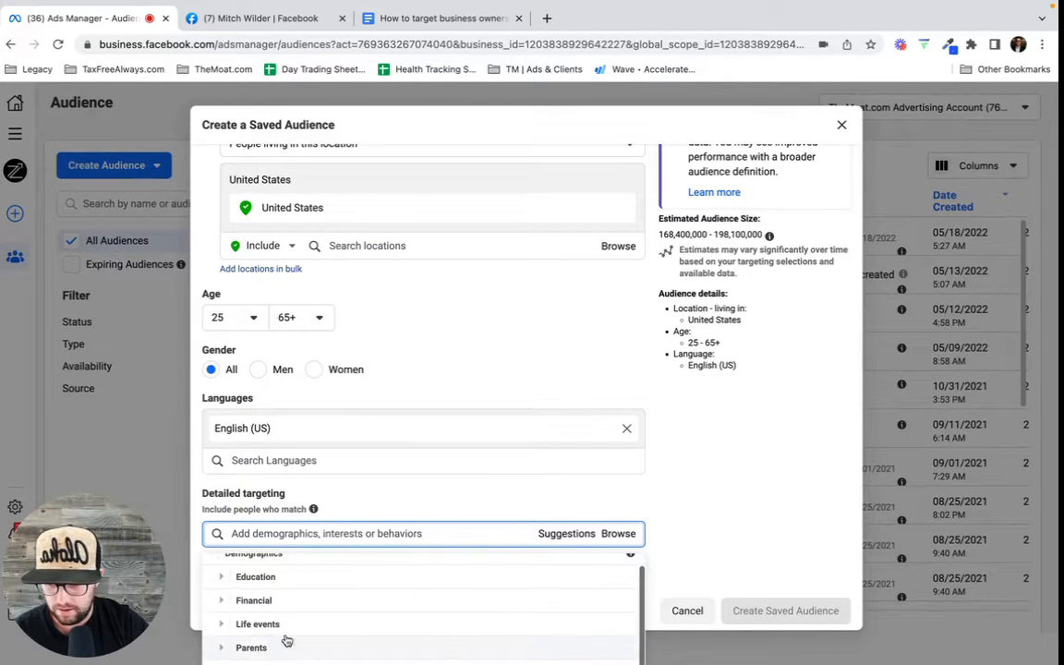
- Search detailed targeting for "CEO", check the matching options and clear the search
left_click(301, 535)
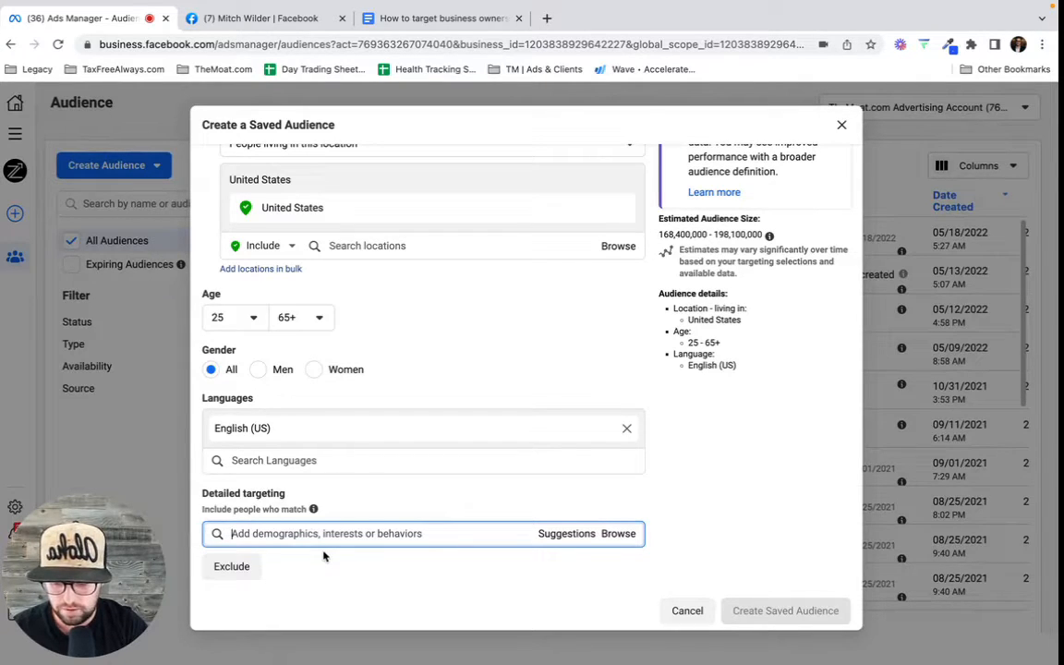
type("CEO")
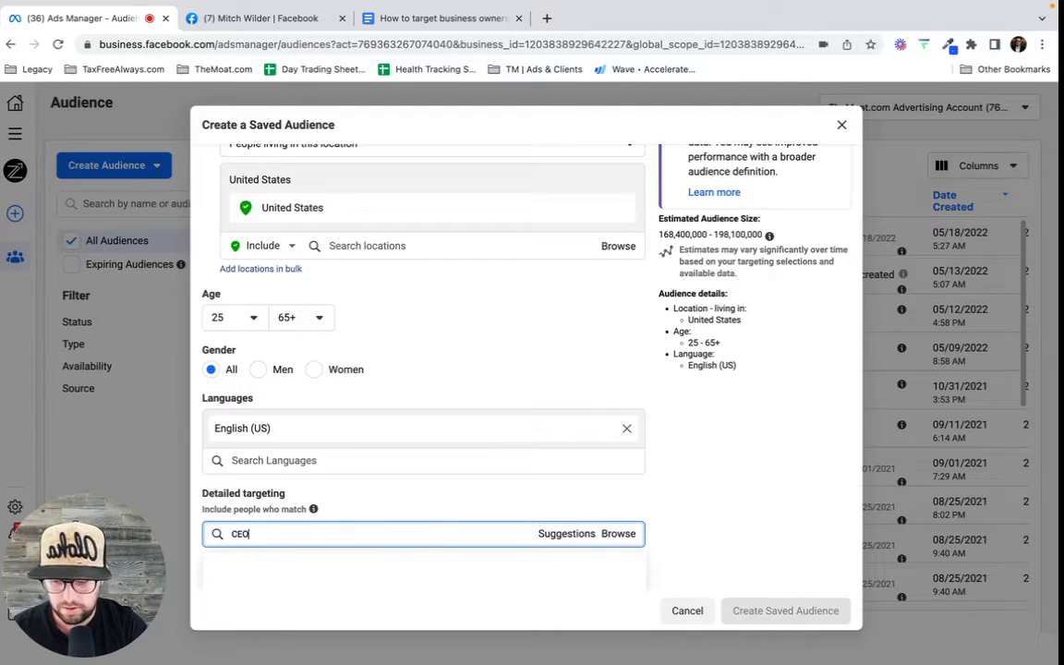
scroll(387, 489, "down", 2)
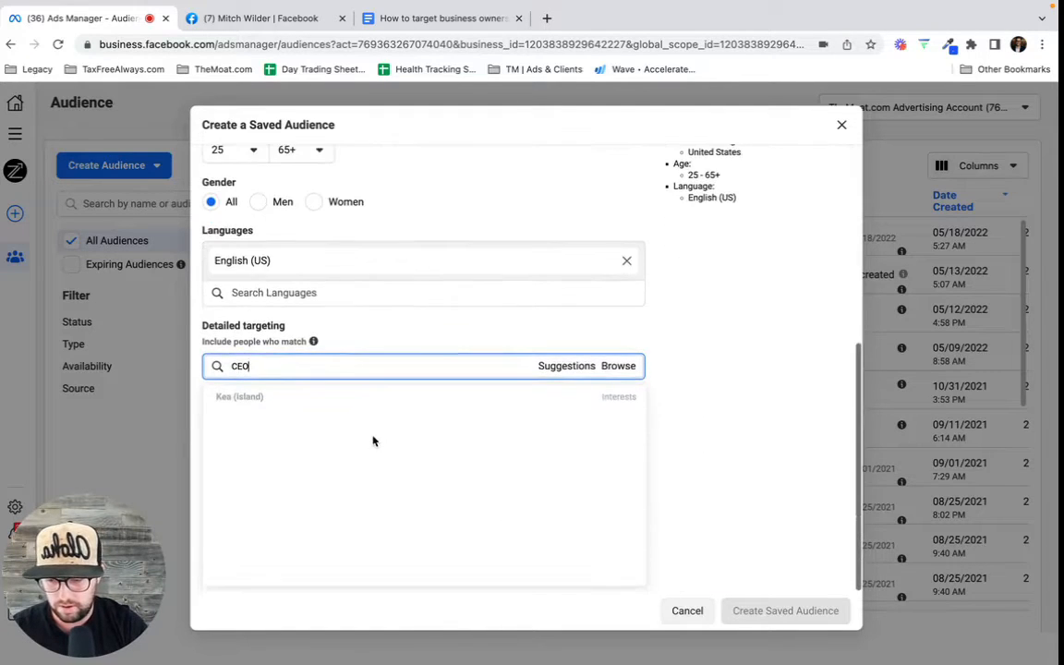
key("BackSpace")
key("BackSpace")
key("BackSpace")
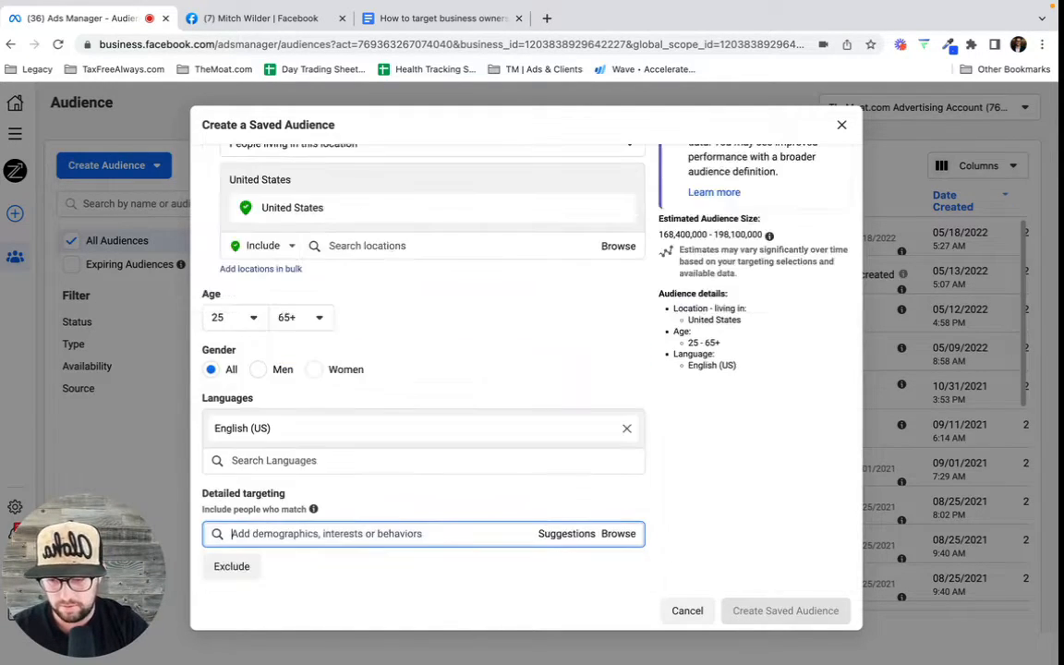
- Search detailed targeting for "Chief Executive Officer" and clear the search
type("Chief ")
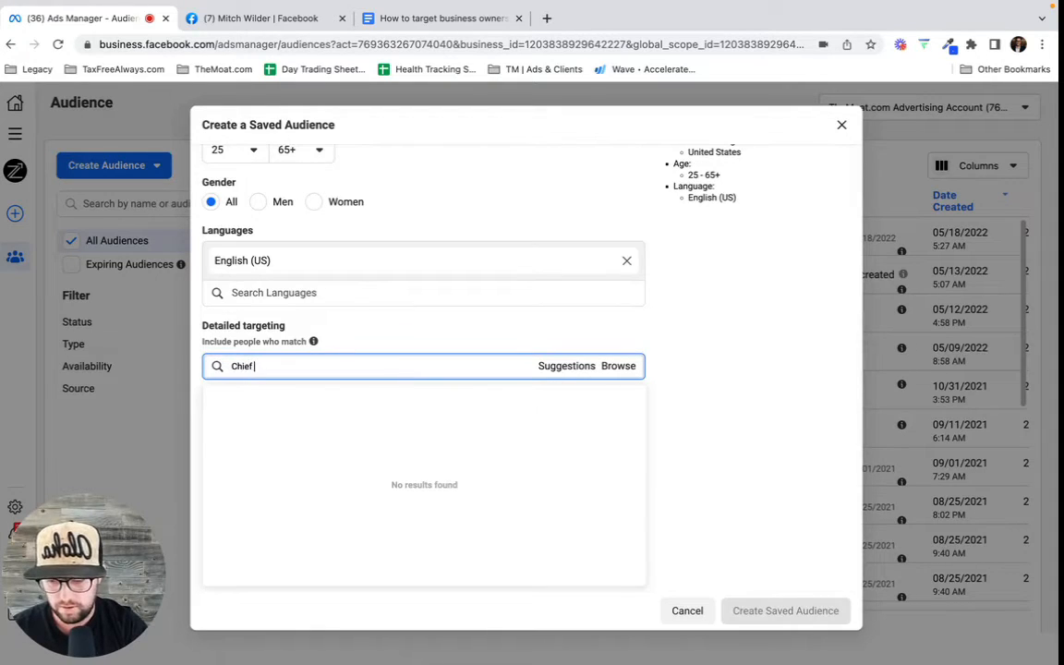
type("Executu")
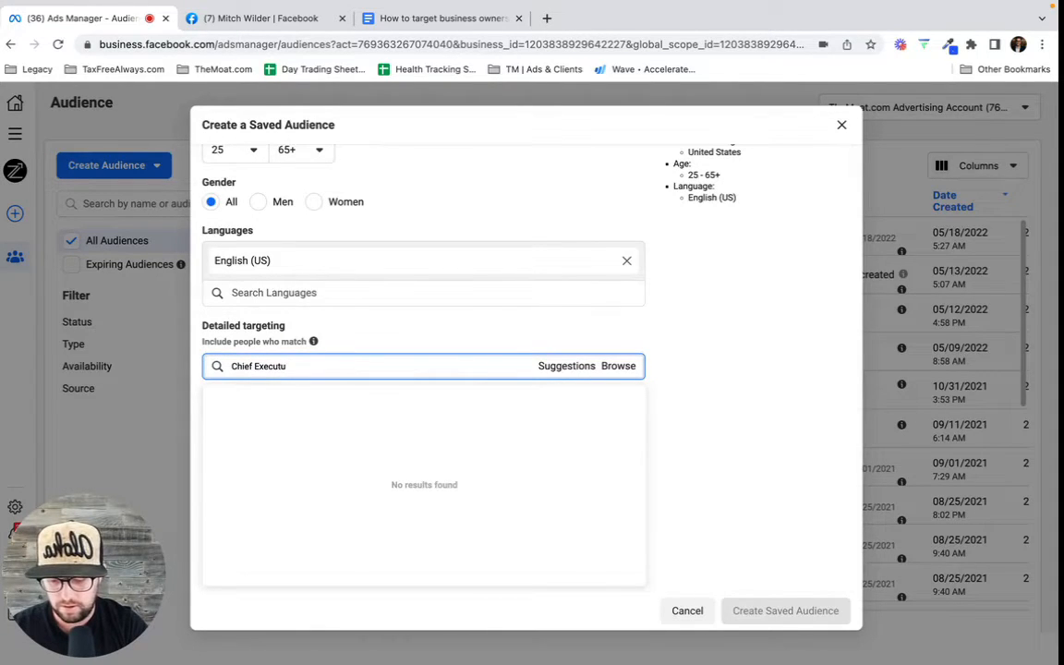
key("BackSpace")
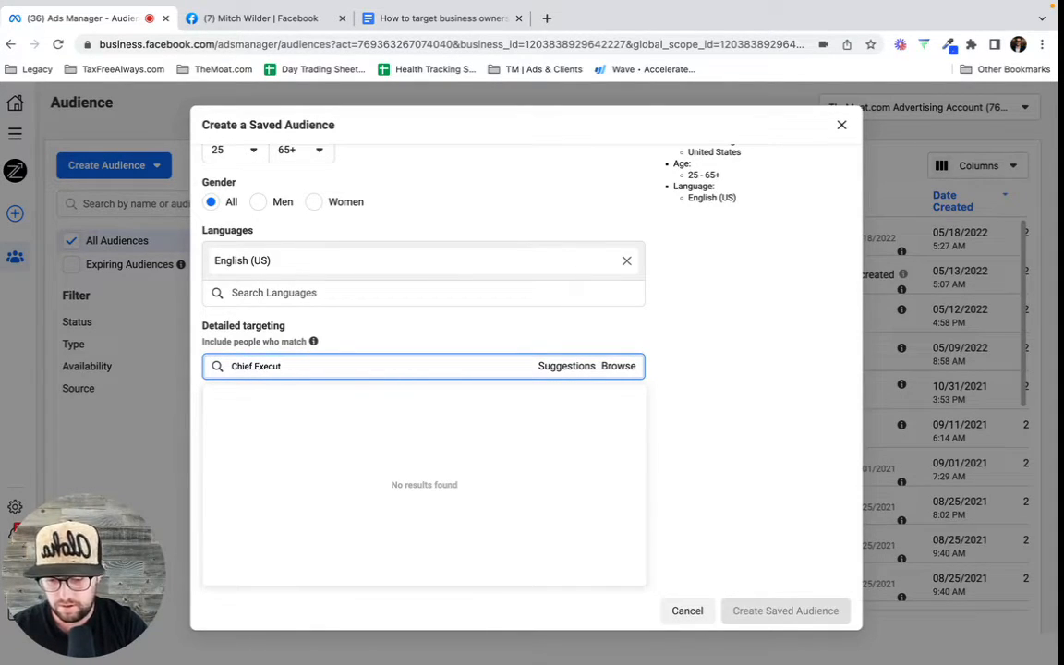
type("ive Officer")
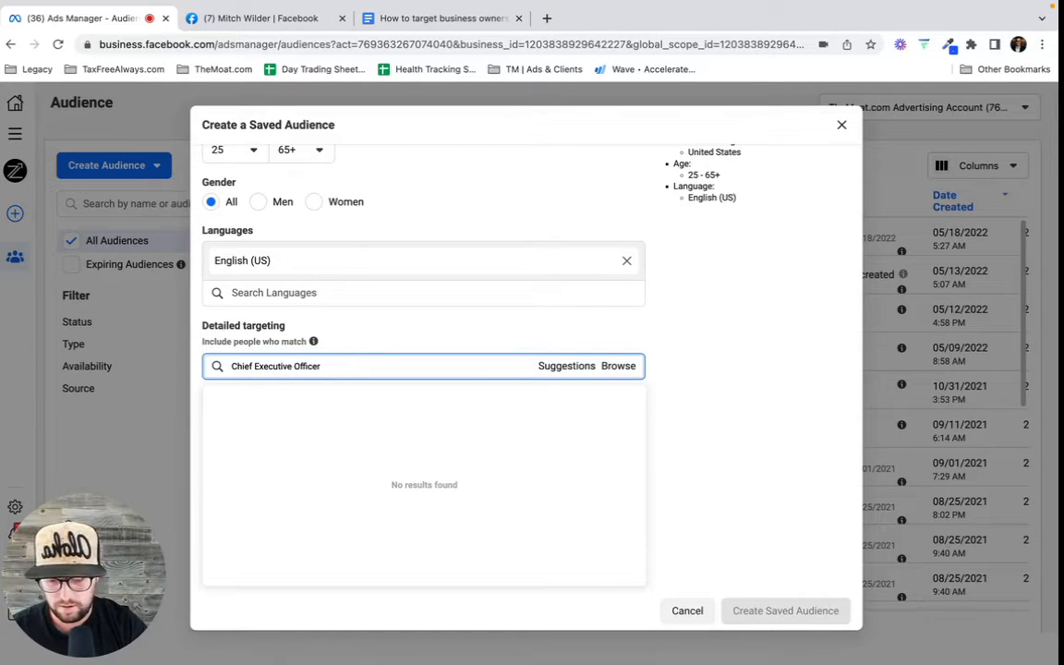
key("BackSpace")
key("BackSpace")
key("BackSpace")
key("BackSpace")
key("BackSpace")
key("BackSpace")
key("BackSpace")
key("BackSpace")
key("BackSpace")
key("BackSpace")
key("BackSpace")
key("BackSpace")
key("BackSpace")
key("BackSpace")
key("BackSpace")
key("BackSpace")
key("BackSpace")
key("BackSpace")
key("BackSpace")
key("BackSpace")
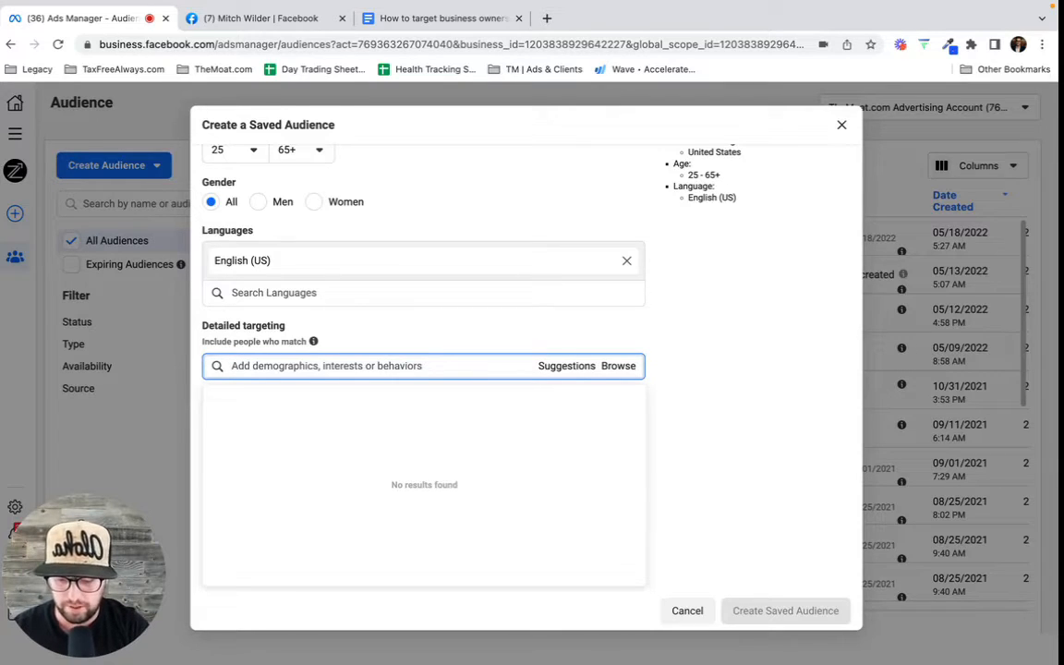
- Search detailed targeting for "Business Owner" and add the job title "Orthodontist, Small Business Owner"
type("Business ")
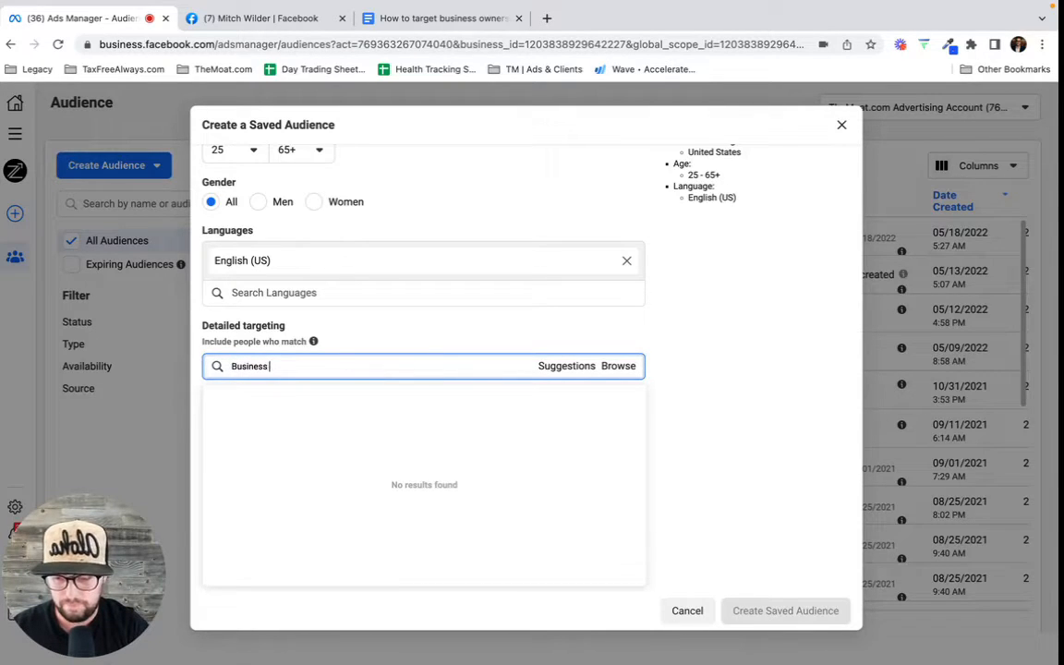
type("Owner")
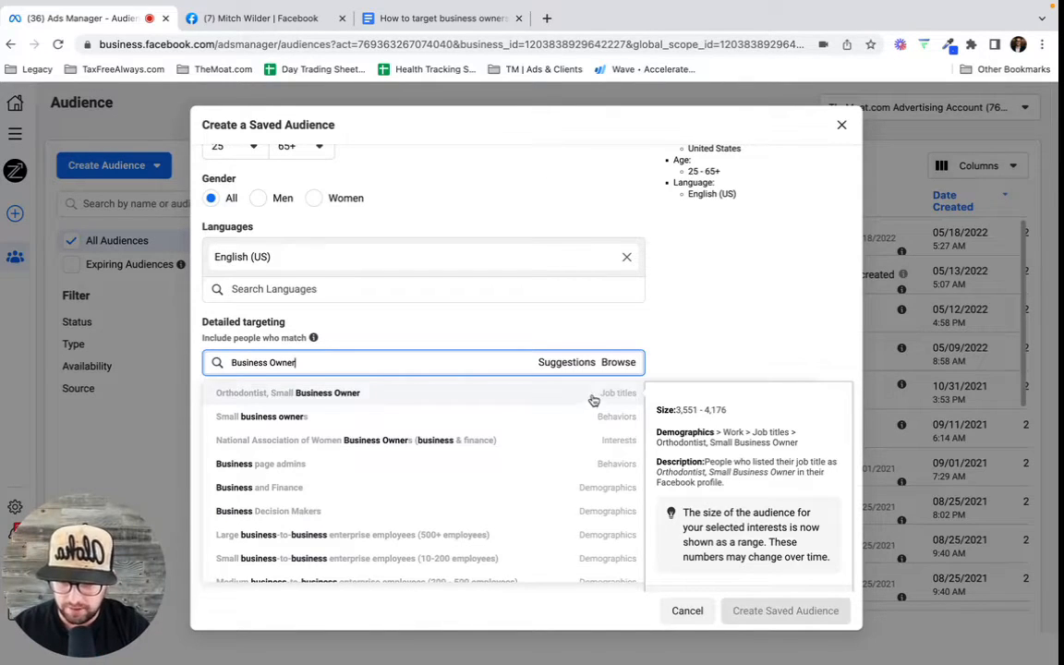
mouse_move(629, 399)
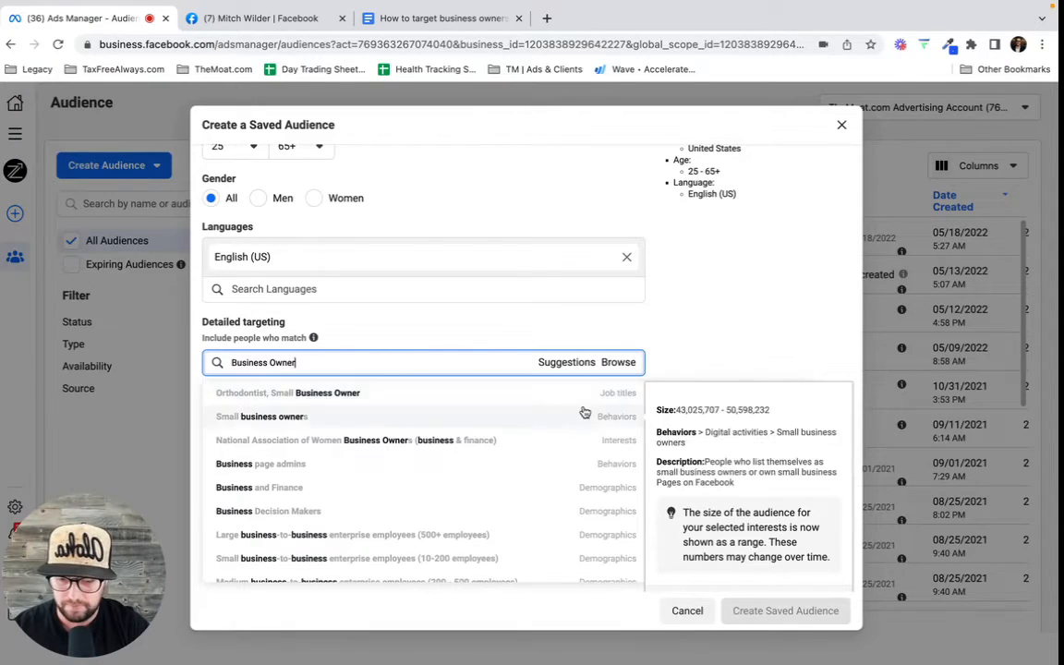
scroll(570, 434, "down", 5)
scroll(571, 453, "up", 6)
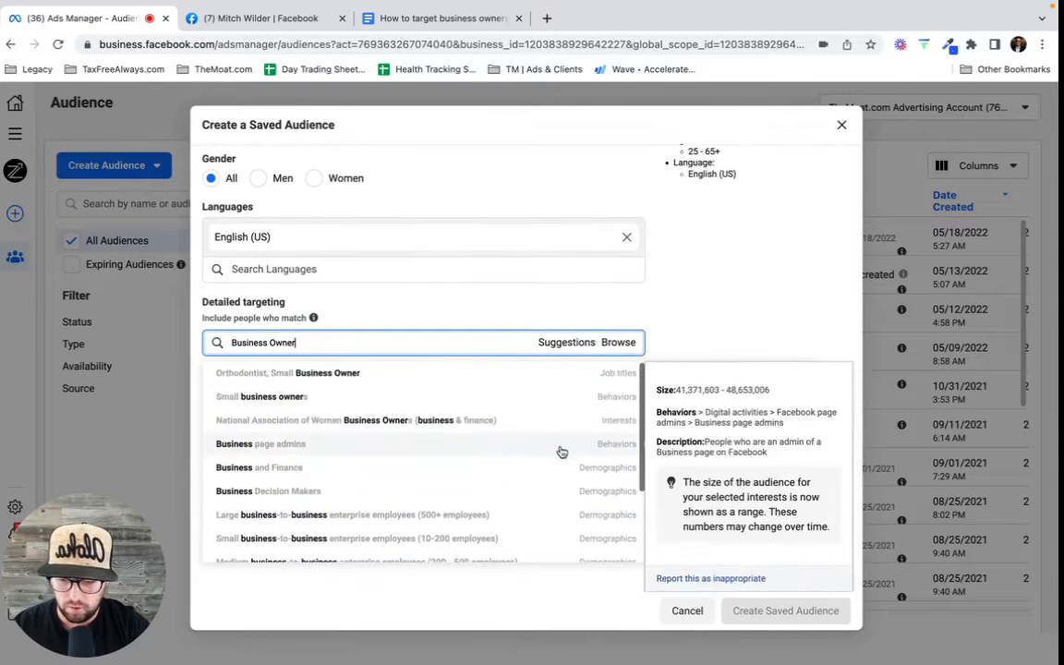
left_click(572, 472)
scroll(641, 444, "down", 3)
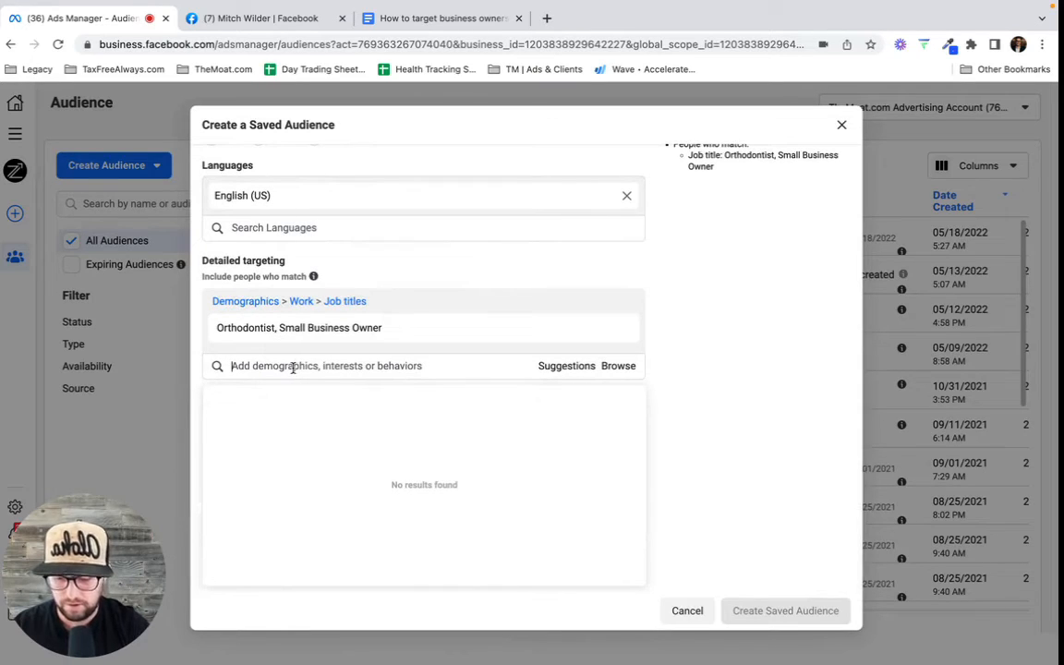
- Search detailed targeting for "Business owner" again and look through the remaining matching options
type("BUsiness")
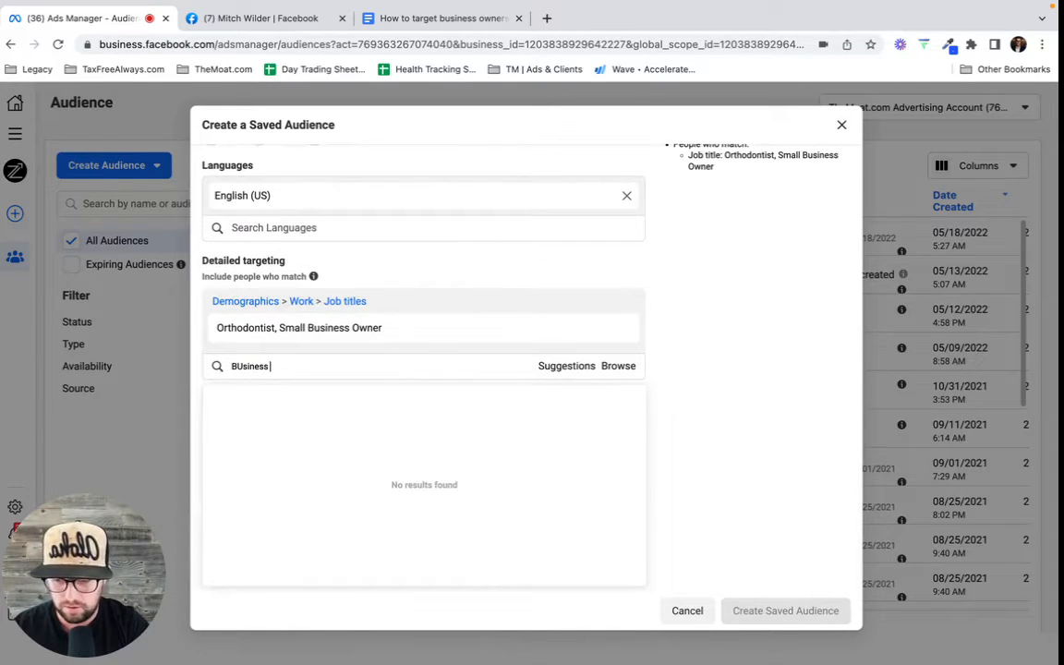
type(" owner")
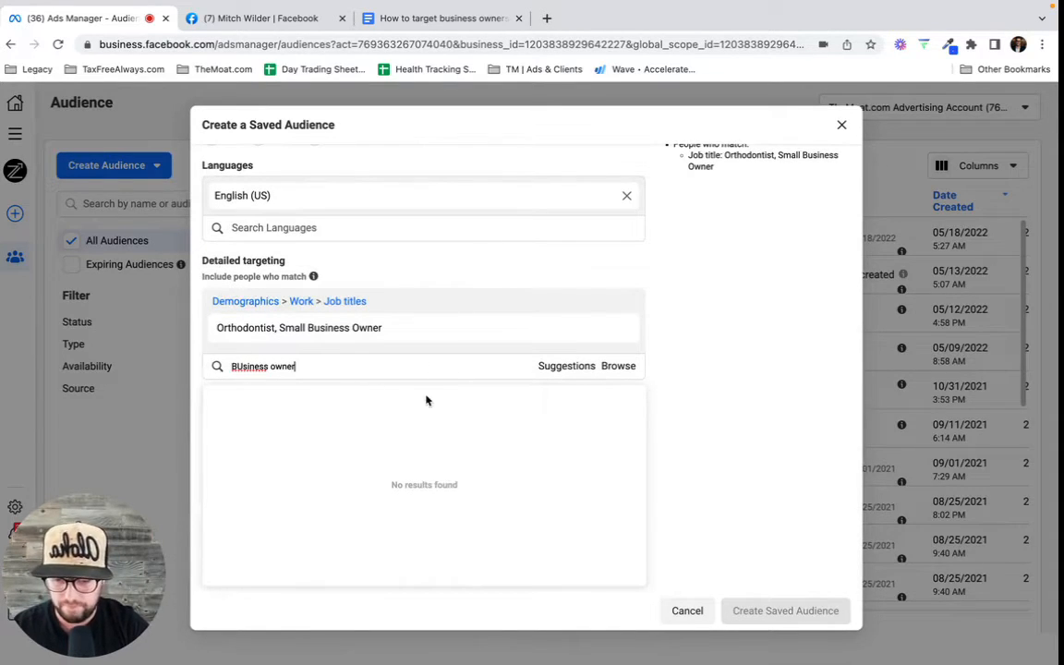
right_click(267, 367)
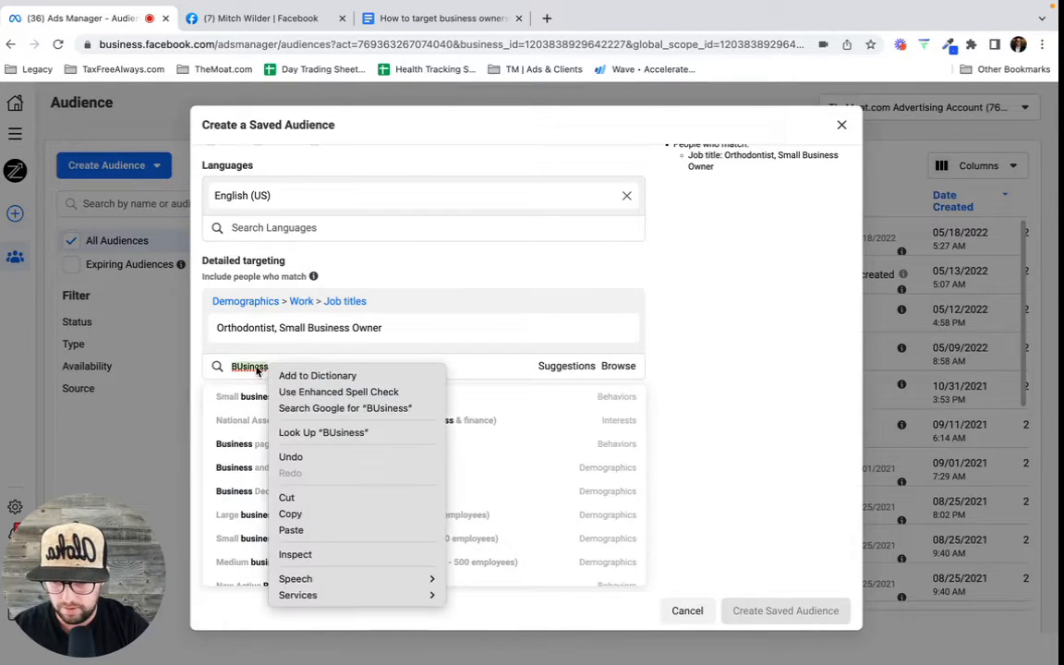
left_click(251, 367)
scroll(462, 452, "down", 4)
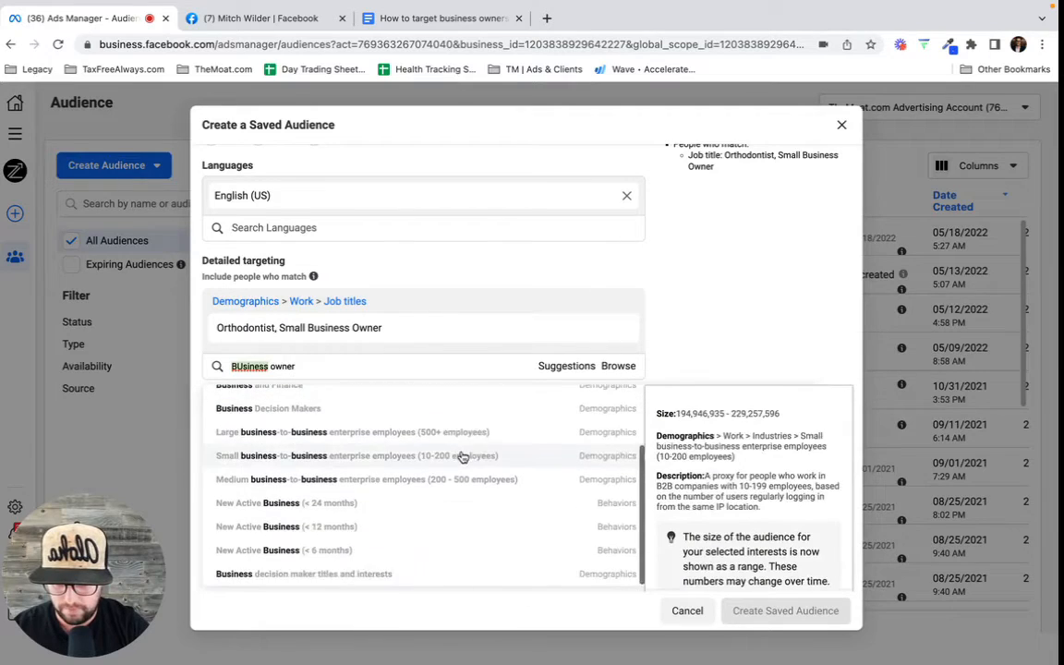
scroll(463, 456, "up", 6)
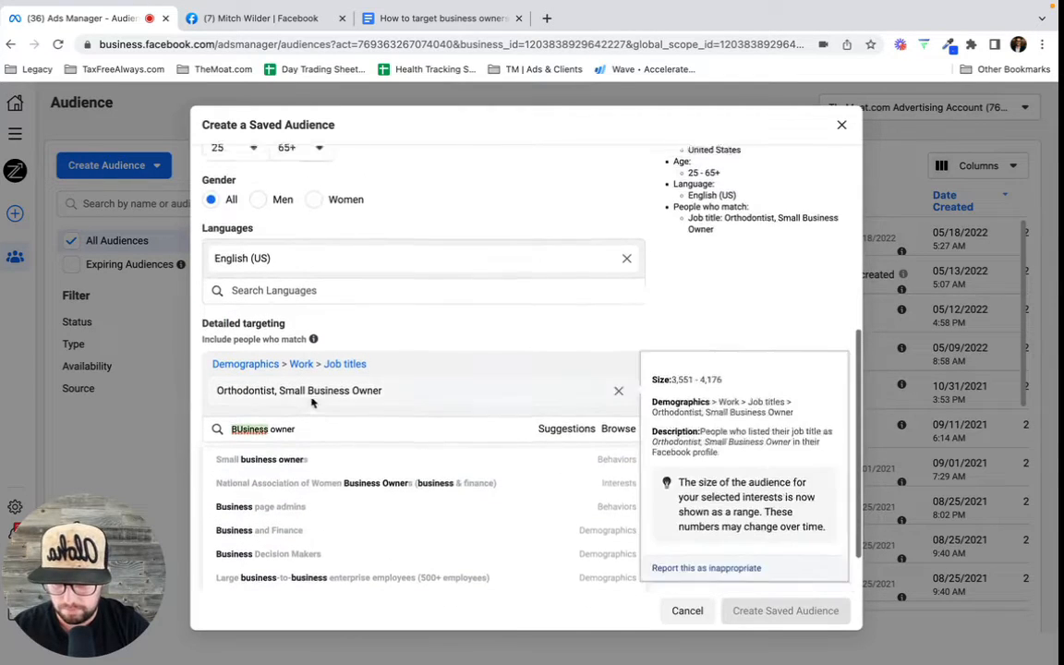
- Search detailed targeting for "Self Employed" and add the job title "Self Employed Entreprenur"
left_click(315, 433)
type("S")
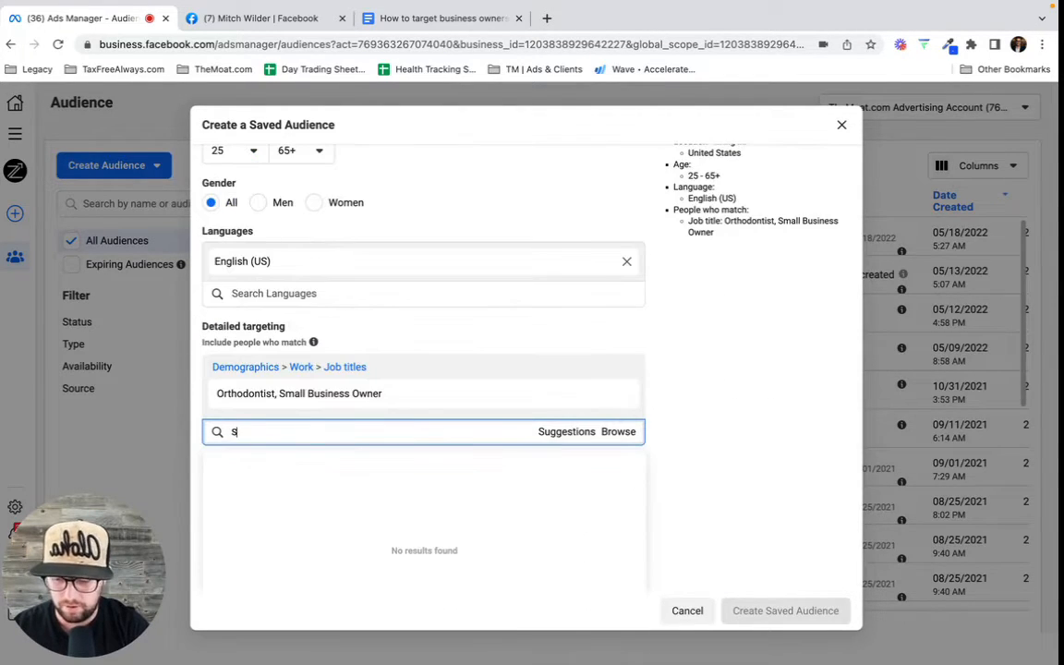
type("elf Emp")
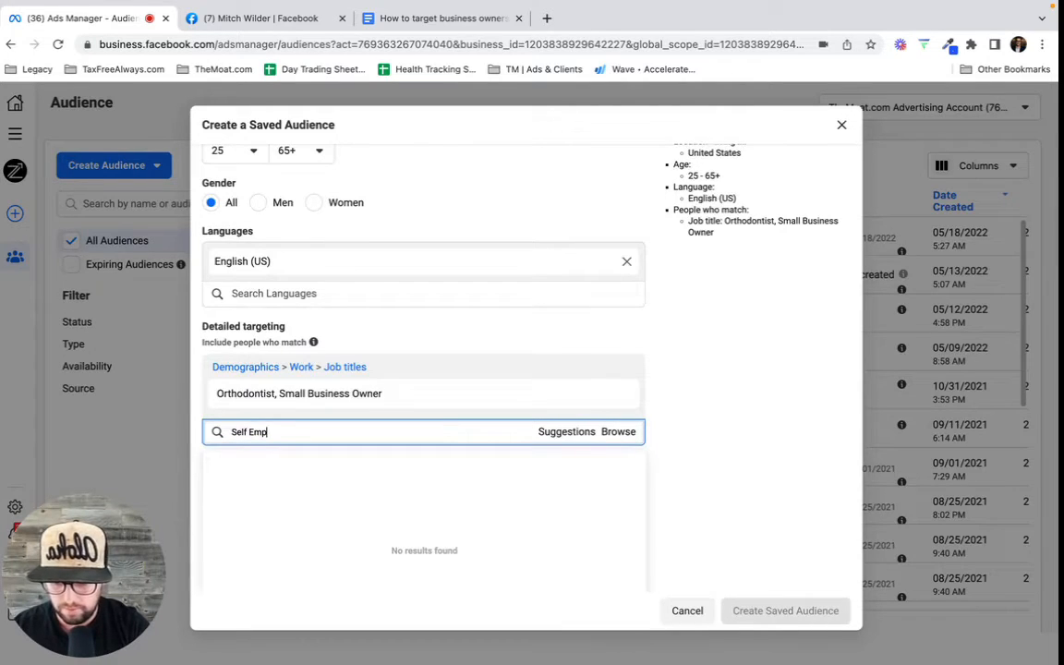
type("loyed")
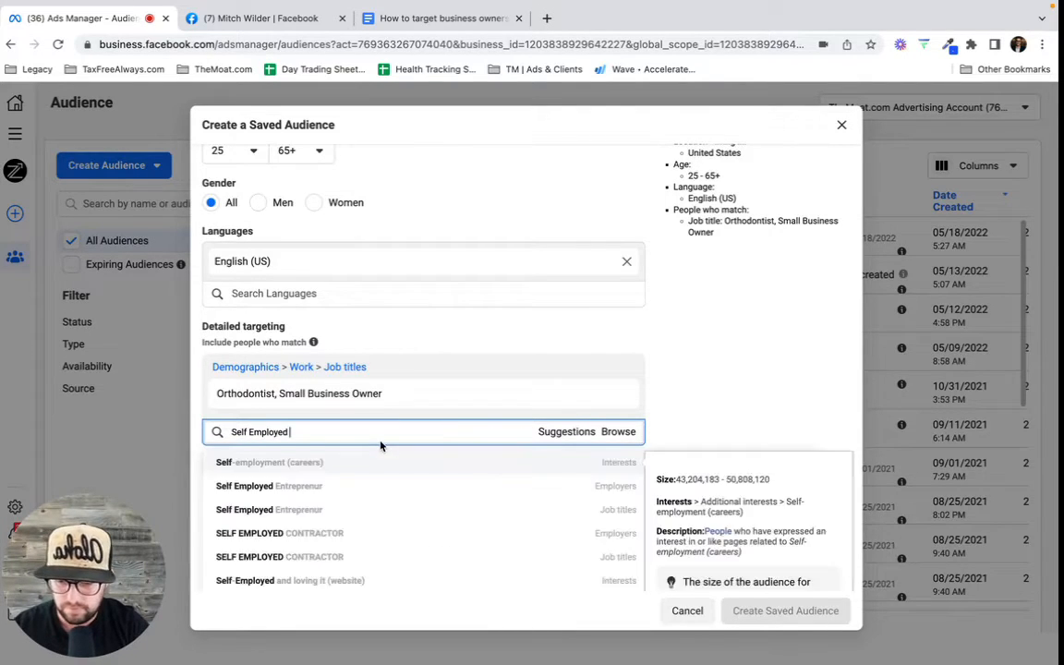
scroll(381, 446, "down", 2)
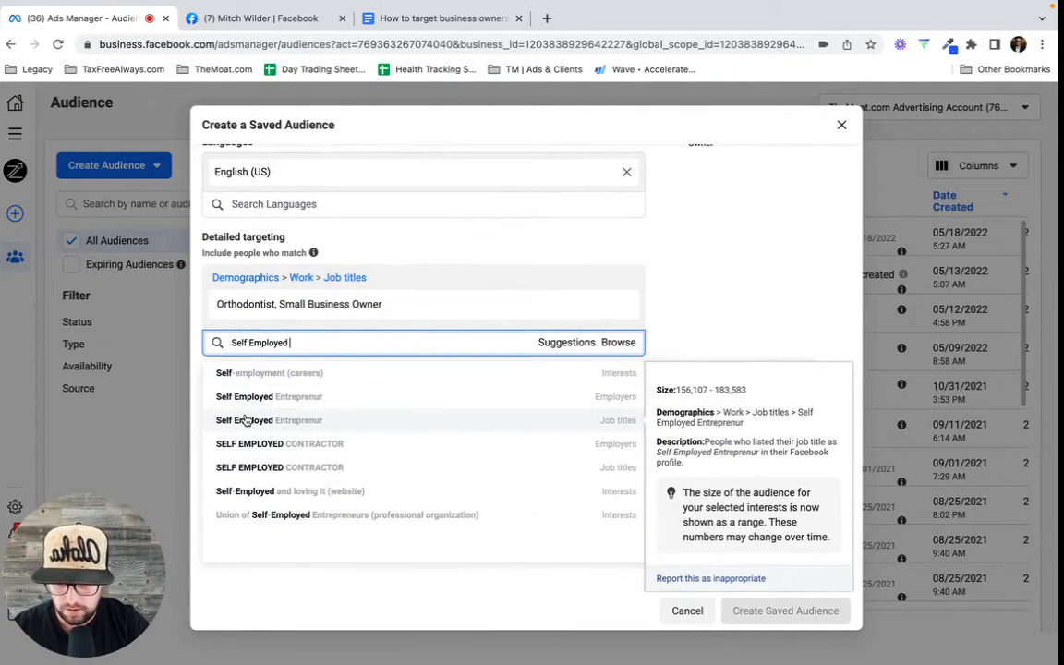
left_click(305, 422)
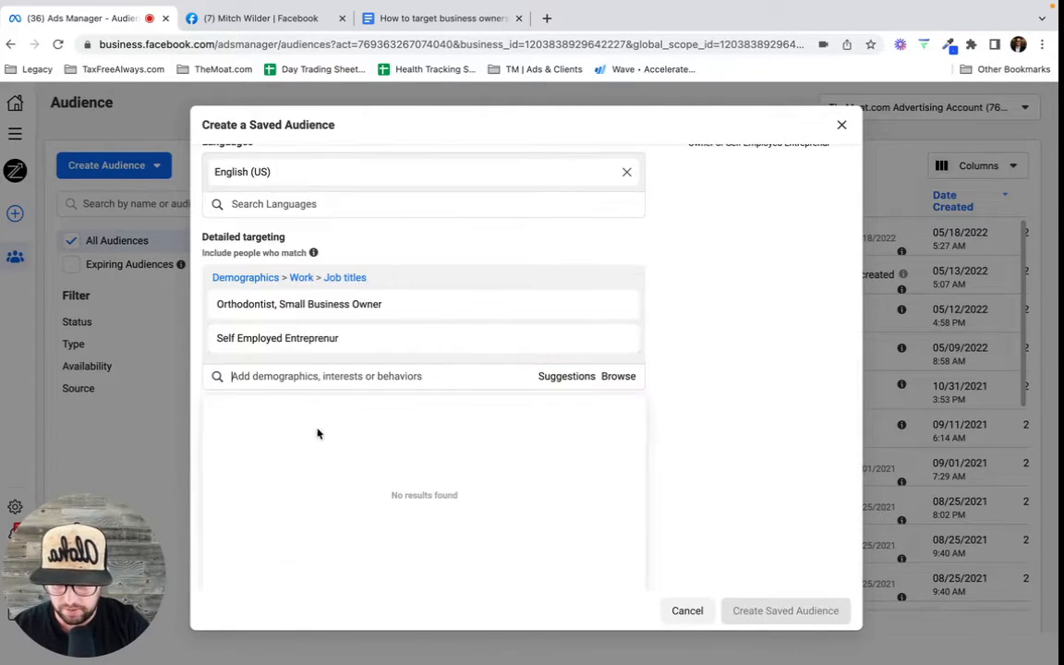
scroll(682, 421, "down", 1)
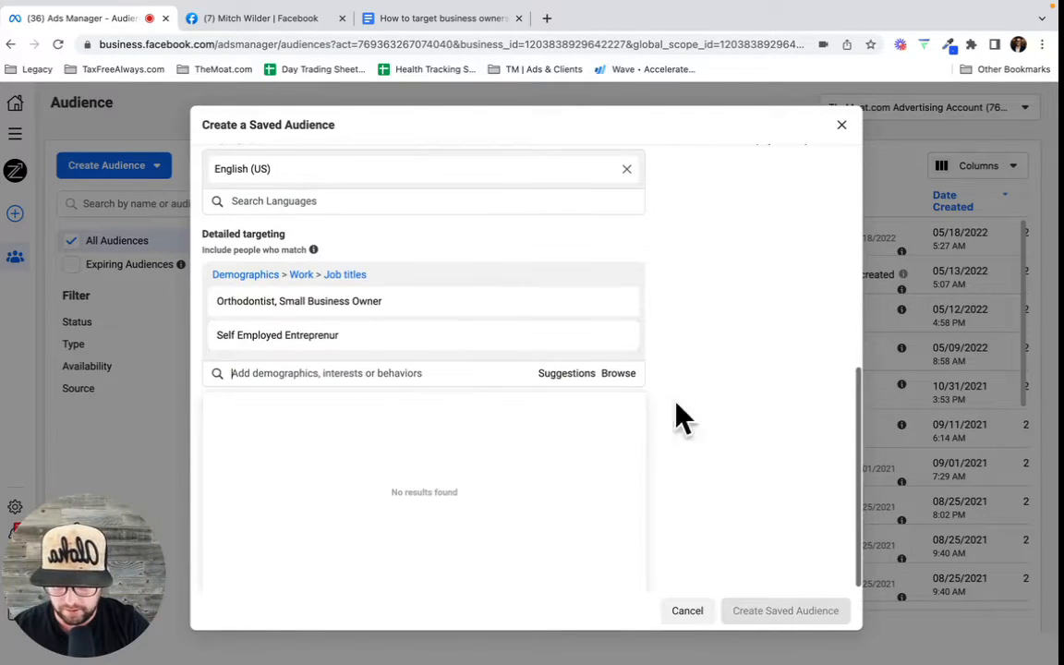
left_click(699, 323)
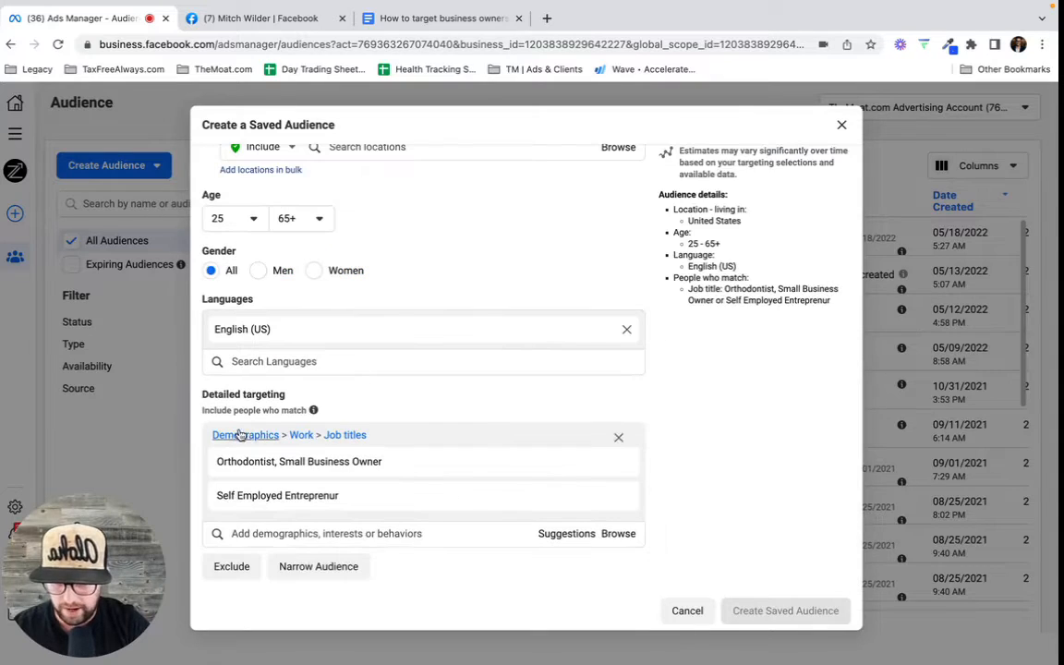
- Show the detailed targeting suggestions and add the job title "Owner and CEO"
left_click(566, 534)
scroll(461, 480, "down", 4)
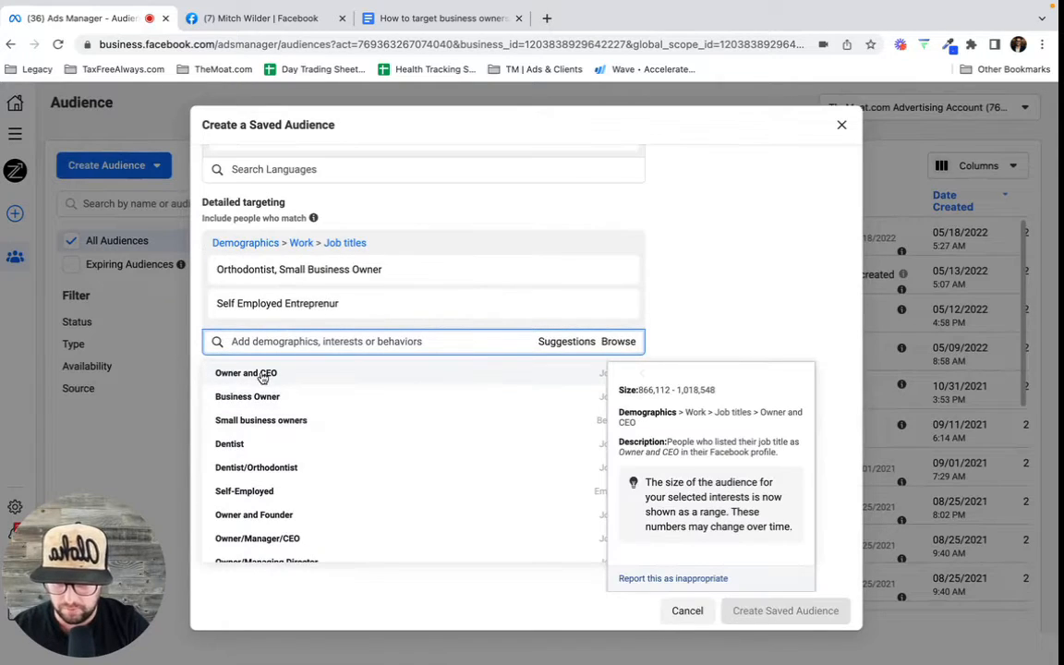
left_click(251, 374)
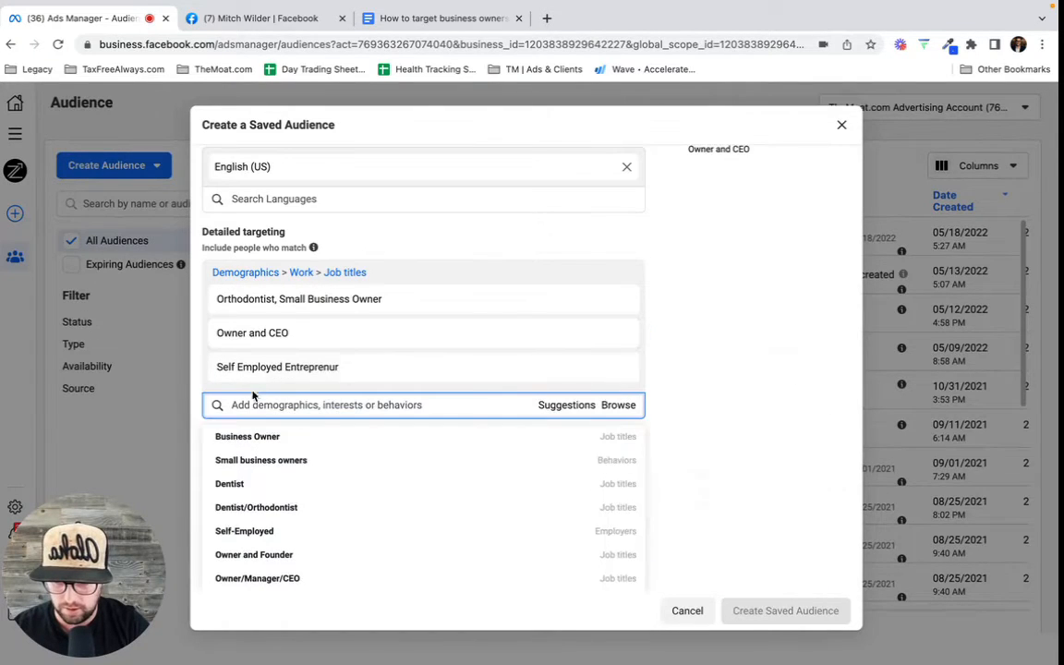
scroll(781, 352, "down", 1)
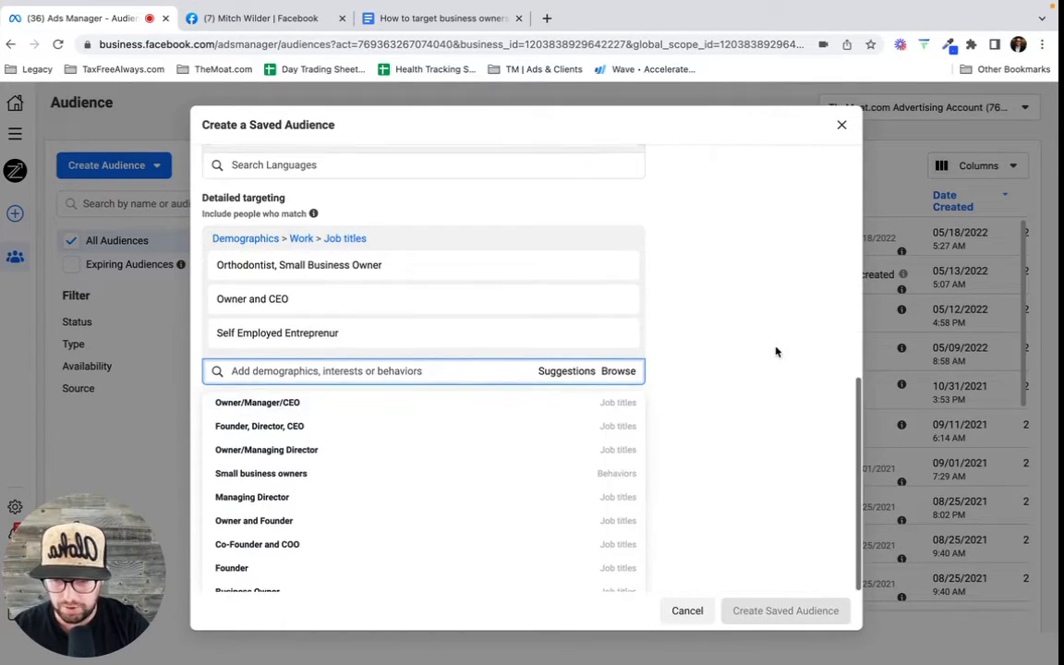
- Add the suggested job titles "Owner/Manager/CEO" and "Founder, Director, CEO" to the detailed targeting
mouse_move(517, 315)
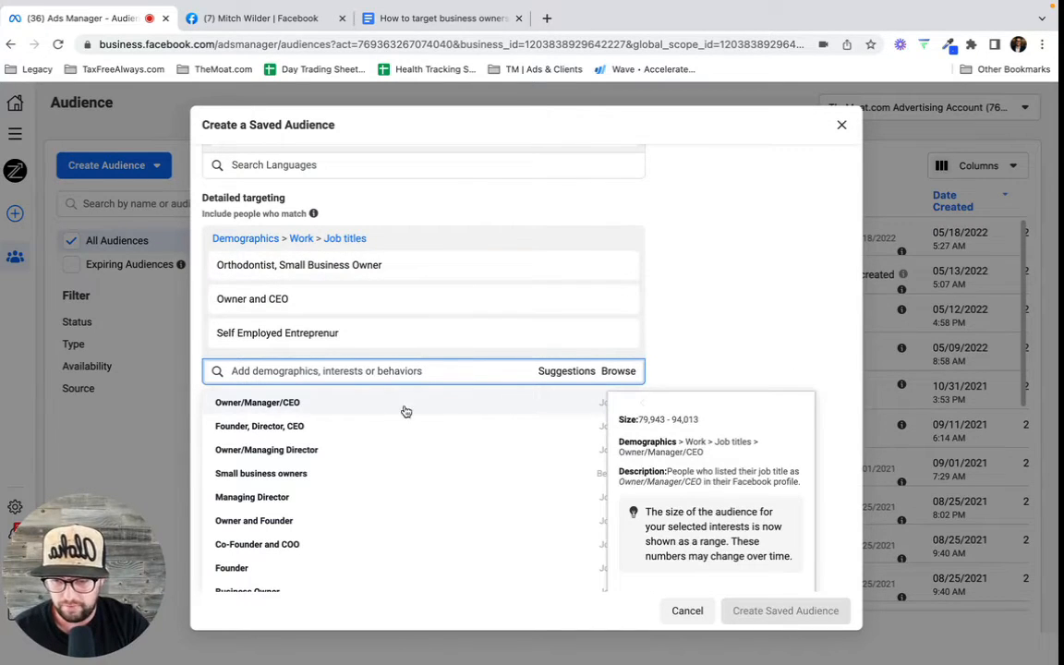
left_click(570, 412)
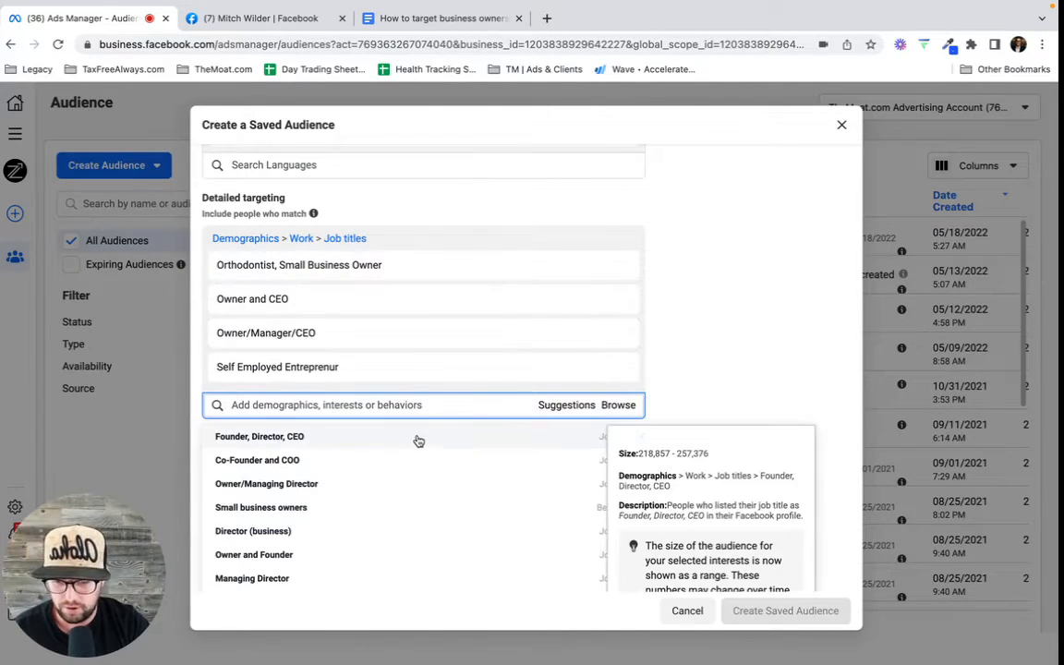
left_click(382, 438)
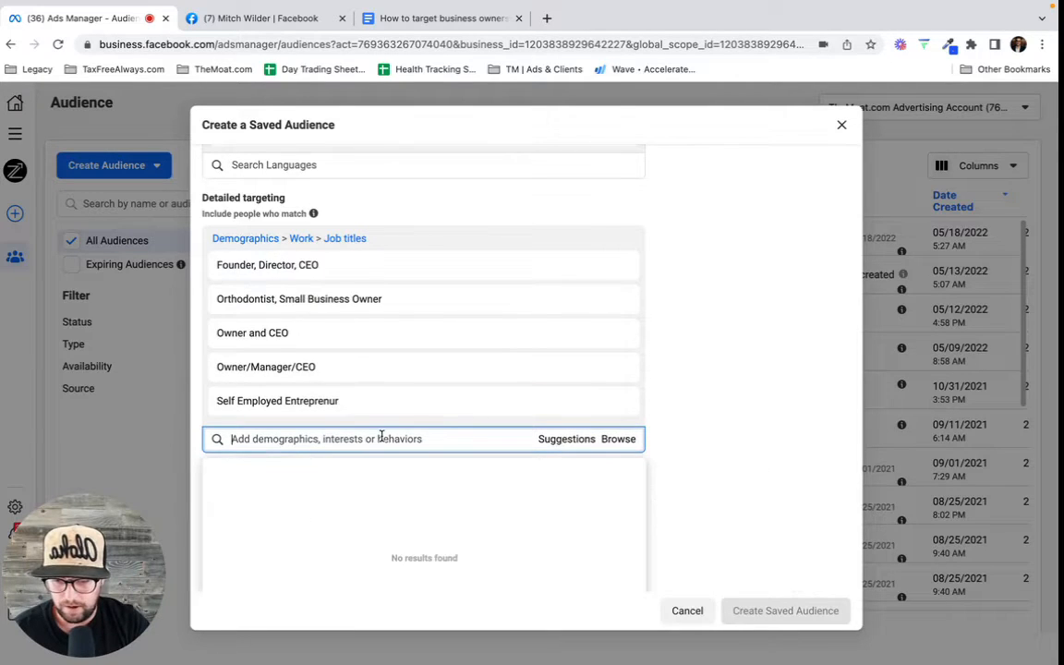
scroll(735, 333, "down", 1)
left_click(551, 369)
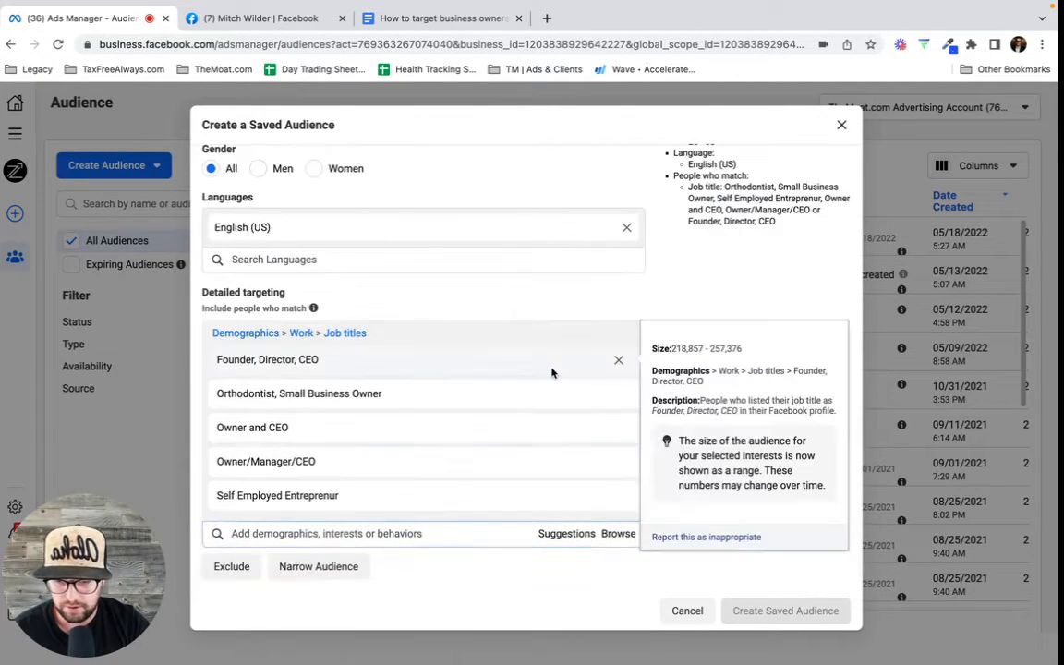
- Add the job title "Co-Founder and COO" from the detailed targeting suggestions and check the estimated audience size
left_click(565, 536)
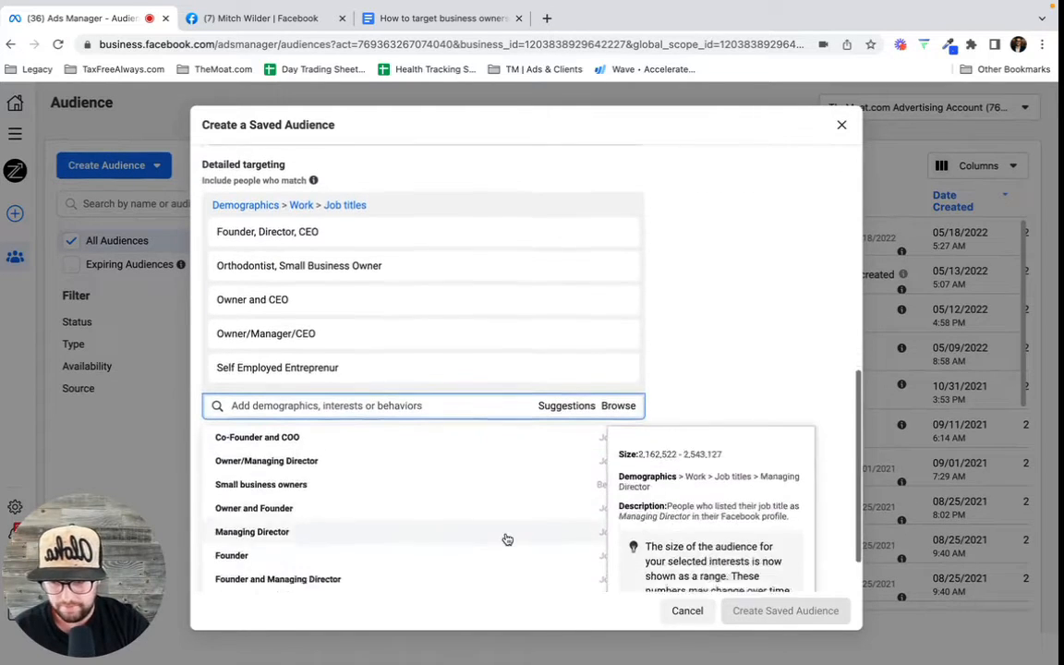
scroll(502, 474, "down", 1)
scroll(362, 502, "up", 3)
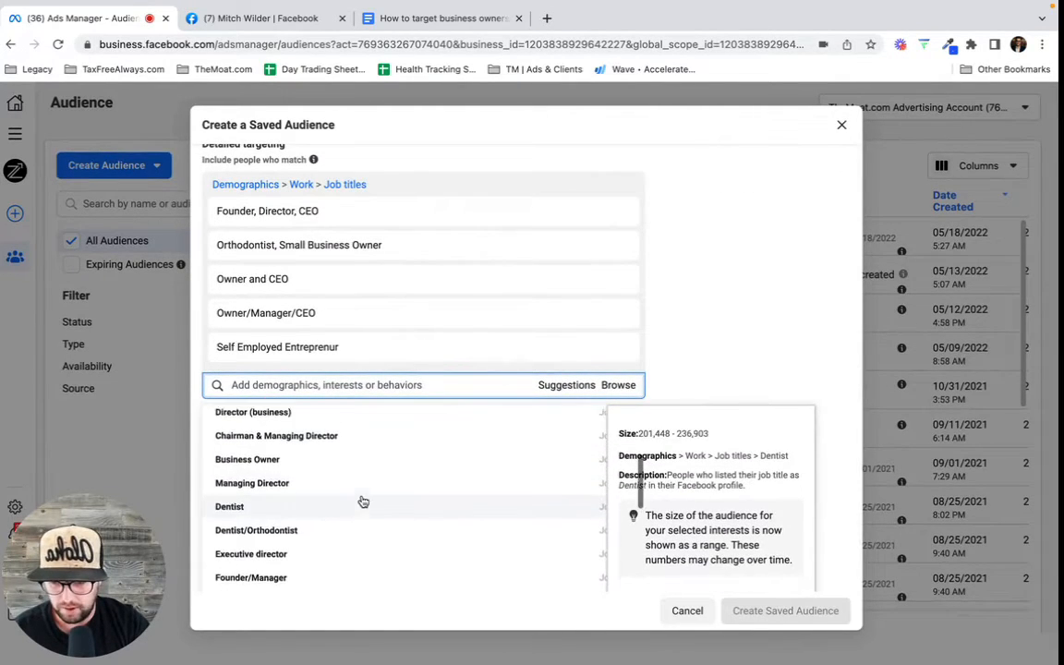
scroll(361, 502, "up", 1)
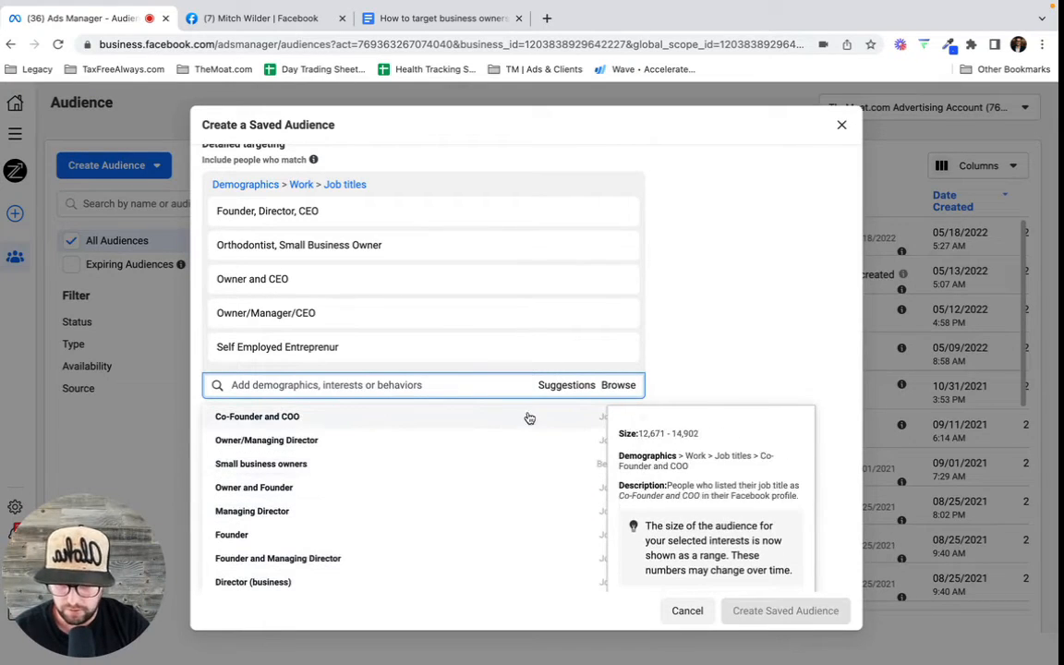
left_click(298, 418)
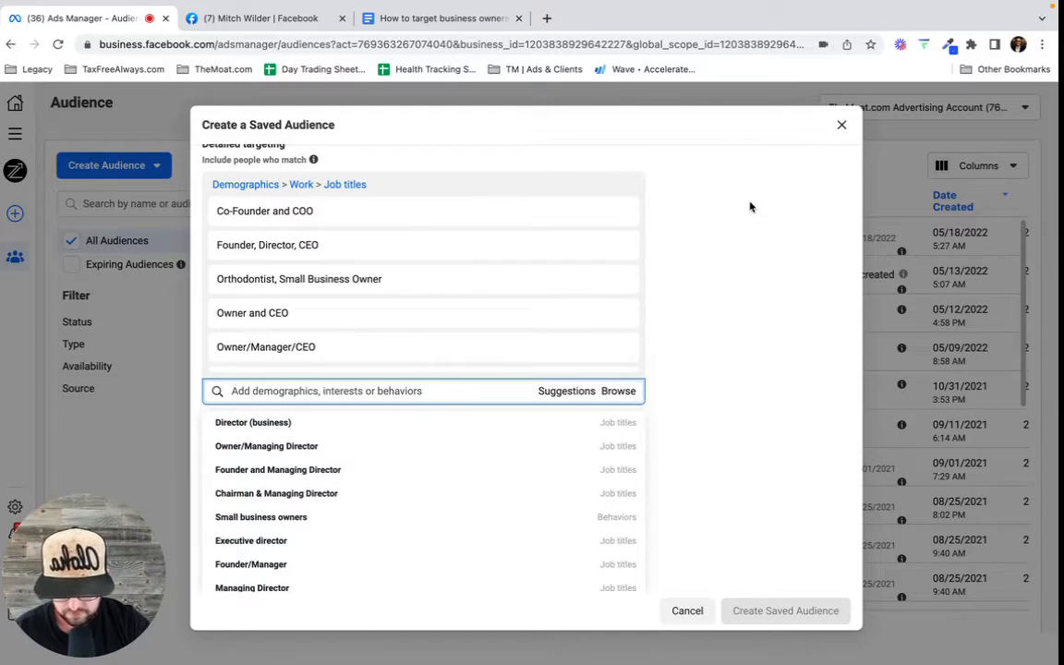
left_click(749, 207)
scroll(644, 304, "up", 5)
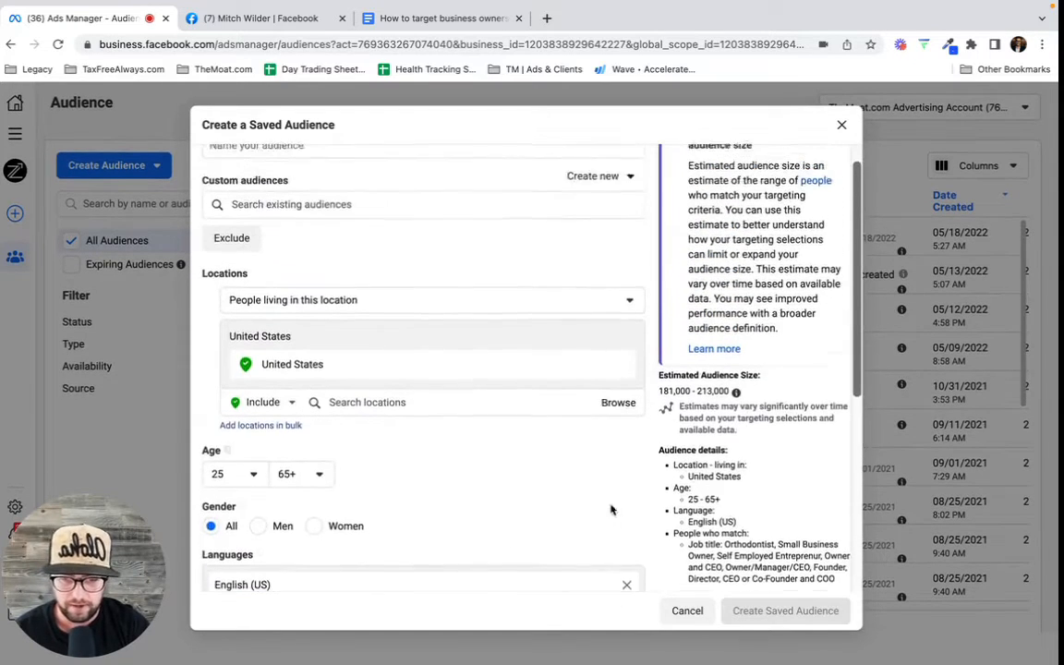
scroll(482, 502, "down", 5)
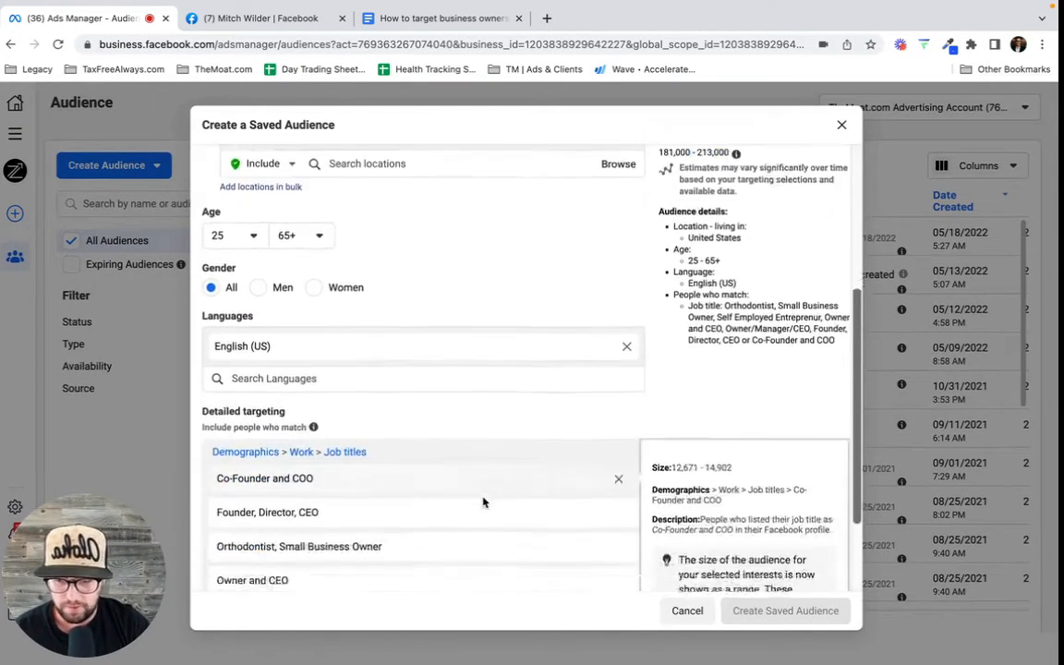
- Review the estimated audience size and audience details for the job title targeting
scroll(434, 434, "down", 2)
scroll(637, 323, "up", 3)
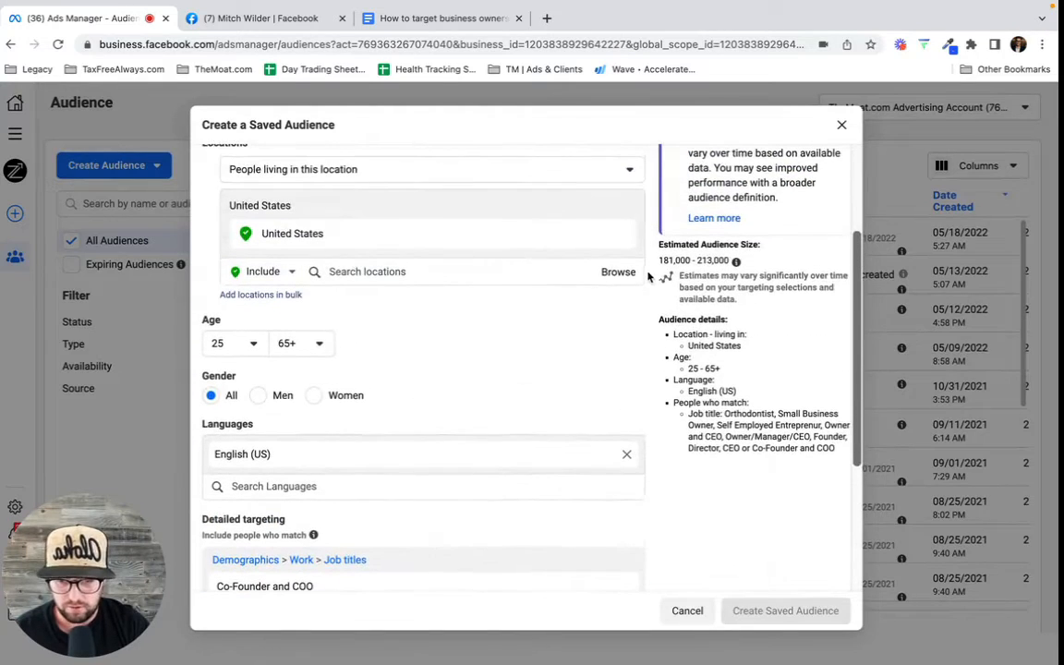
left_click_drag(659, 260, 730, 260)
mouse_move(736, 262)
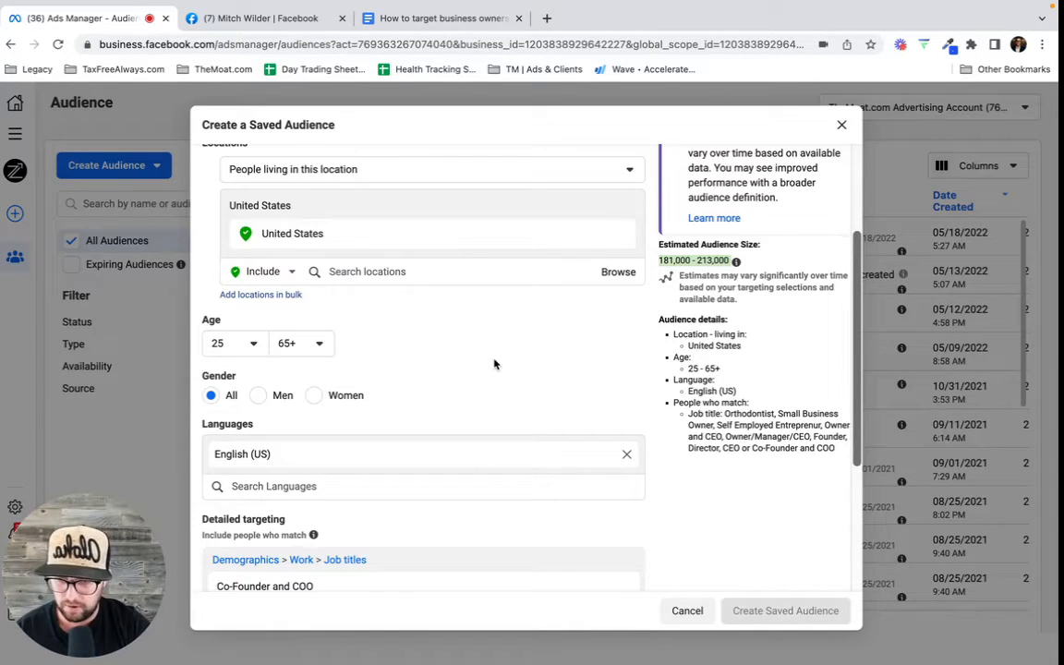
- Switch to the Google Docs outline, make "Job title" bold and select the line "Engagement with a business ad"
left_click(433, 19)
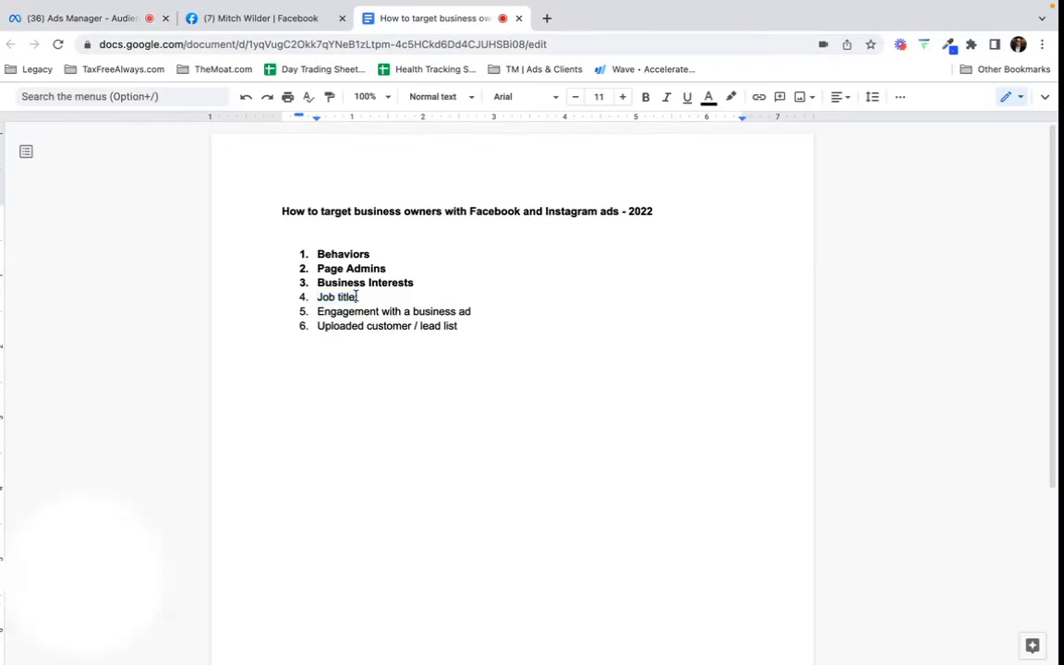
left_click_drag(357, 297, 274, 297)
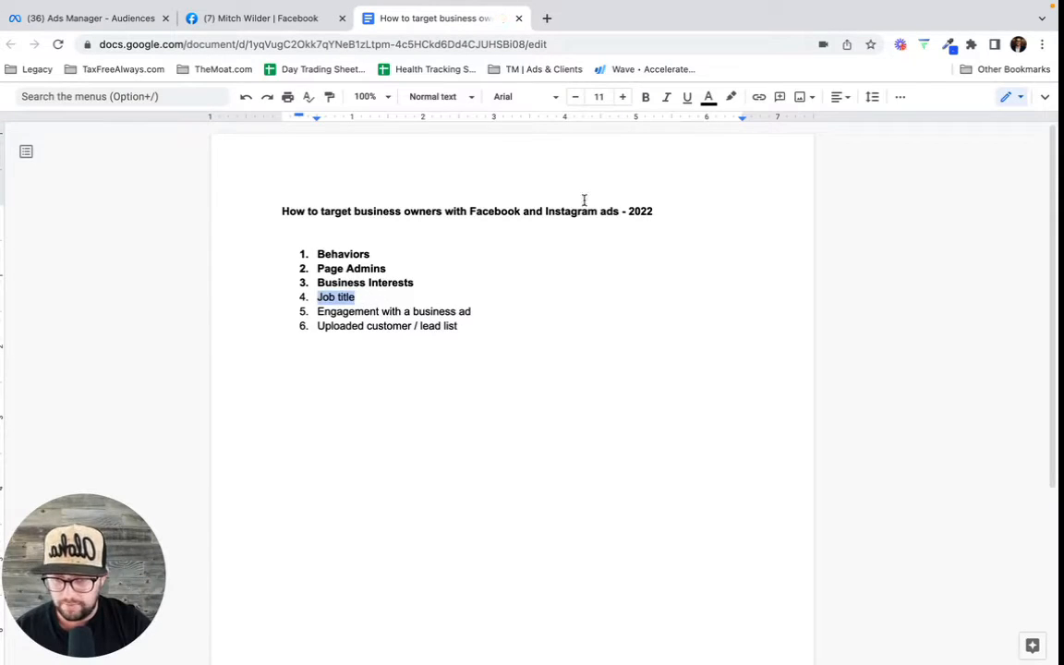
left_click(646, 97)
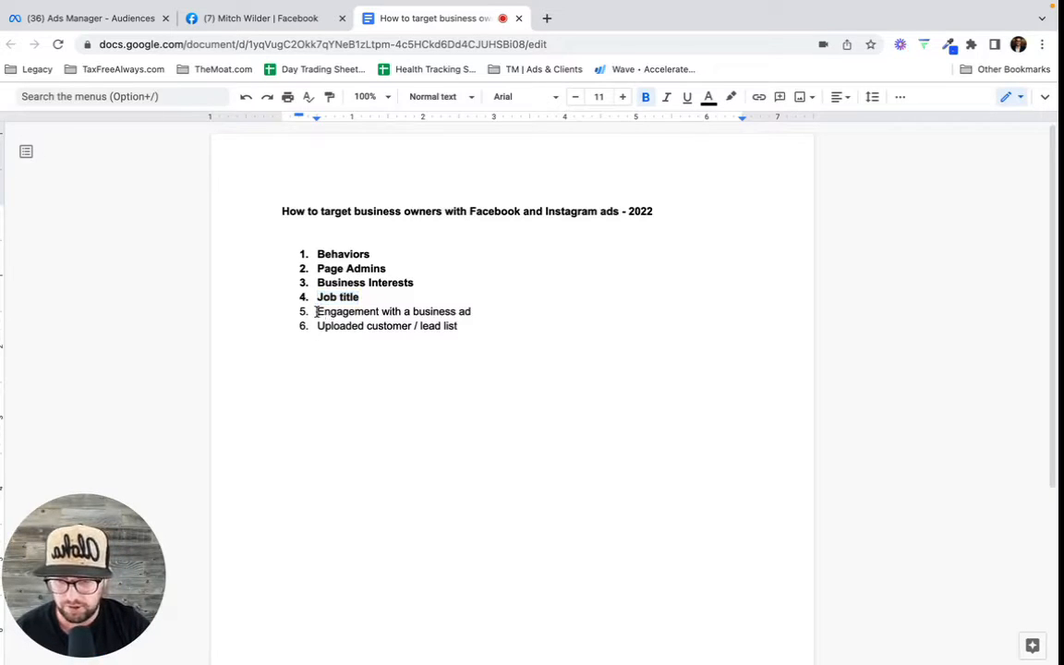
left_click_drag(316, 311, 487, 314)
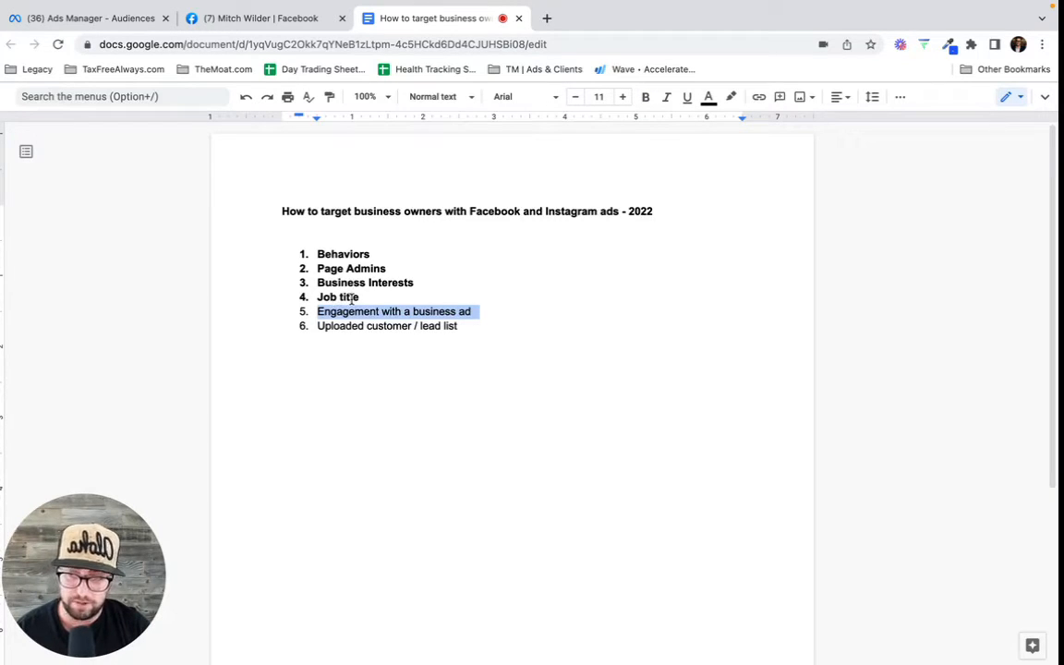
- Switch to the Facebook page and expand the full text of the April 16 post about competitors taking ideas
left_click(278, 17)
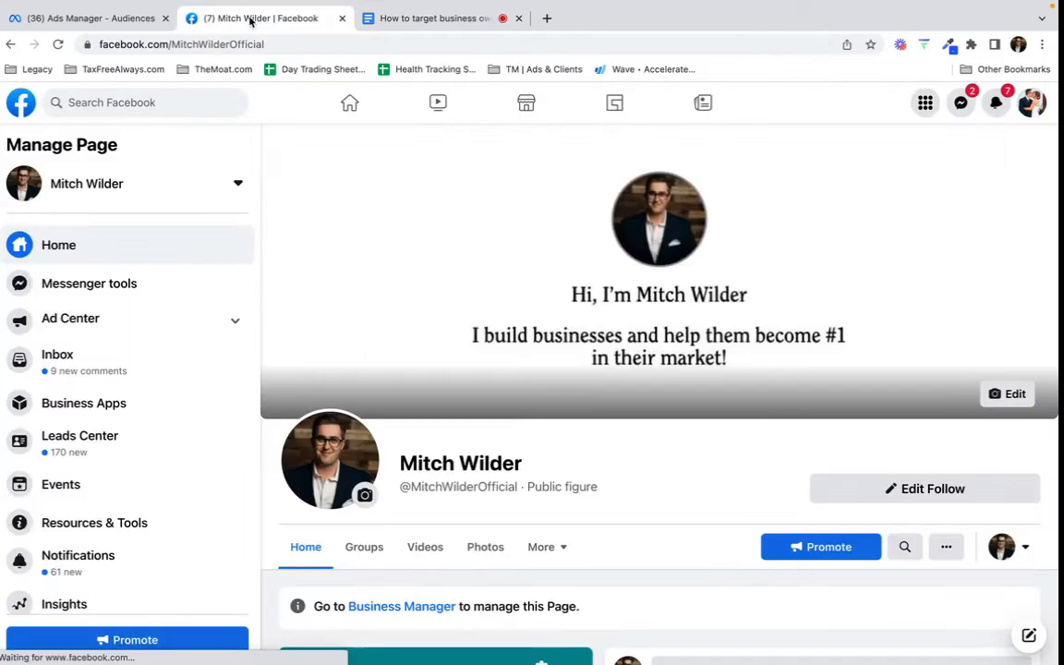
scroll(533, 338, "down", 1)
scroll(534, 338, "down", 1)
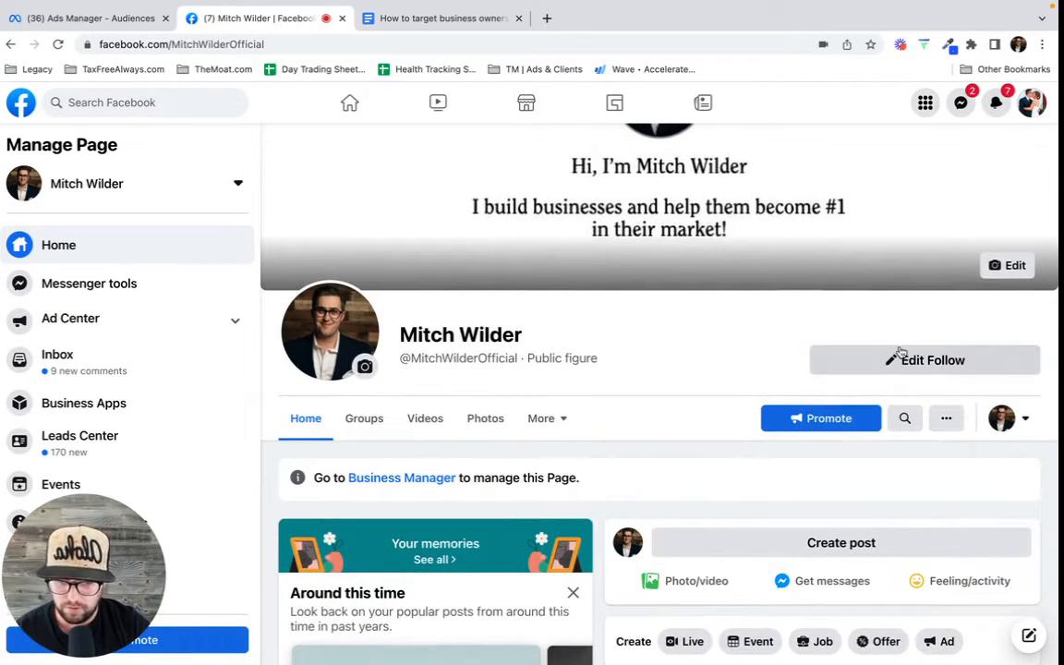
scroll(795, 328, "up", 1)
scroll(786, 360, "down", 3)
scroll(767, 332, "down", 5)
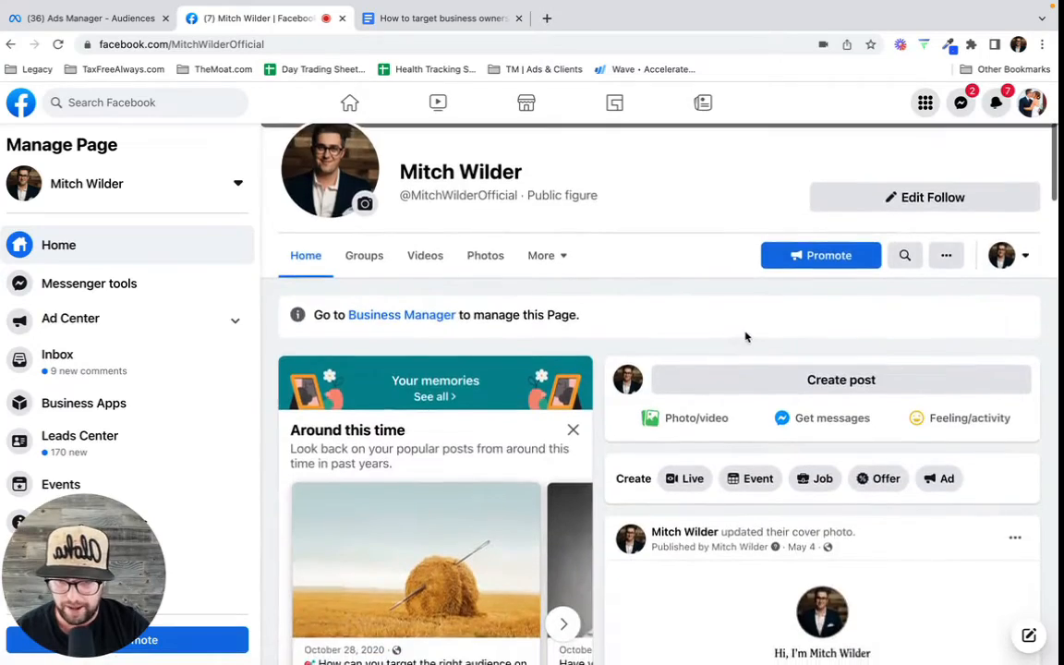
scroll(768, 294, "down", 4)
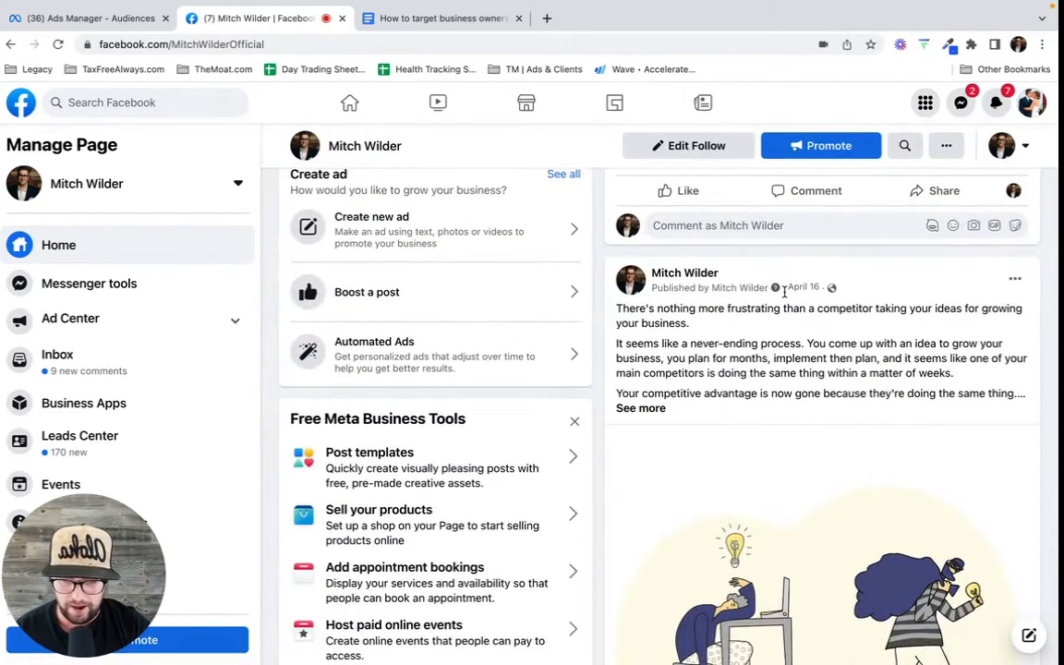
scroll(813, 277, "down", 1)
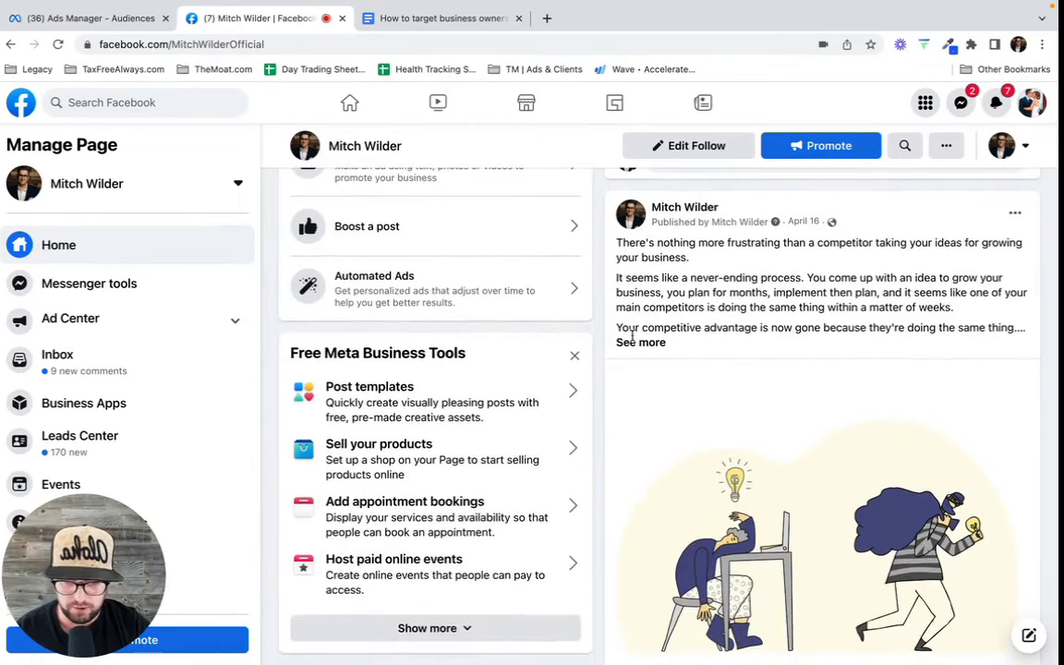
left_click(639, 342)
- Examine the April 16 post's text and its reach, engagement, comments and shares
scroll(851, 312, "down", 5)
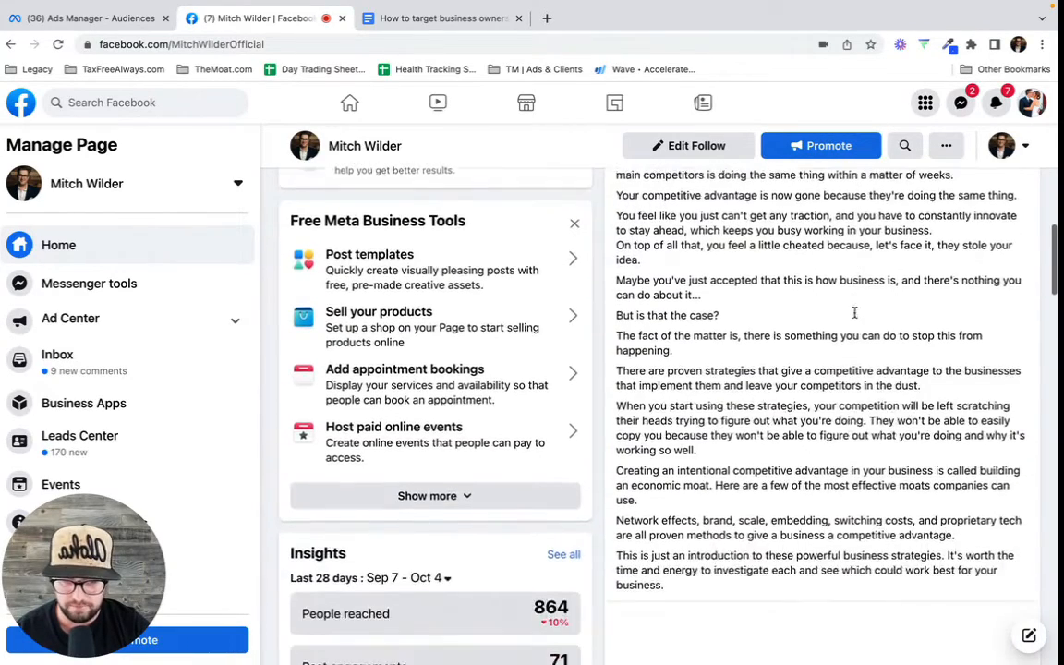
scroll(848, 314, "down", 2)
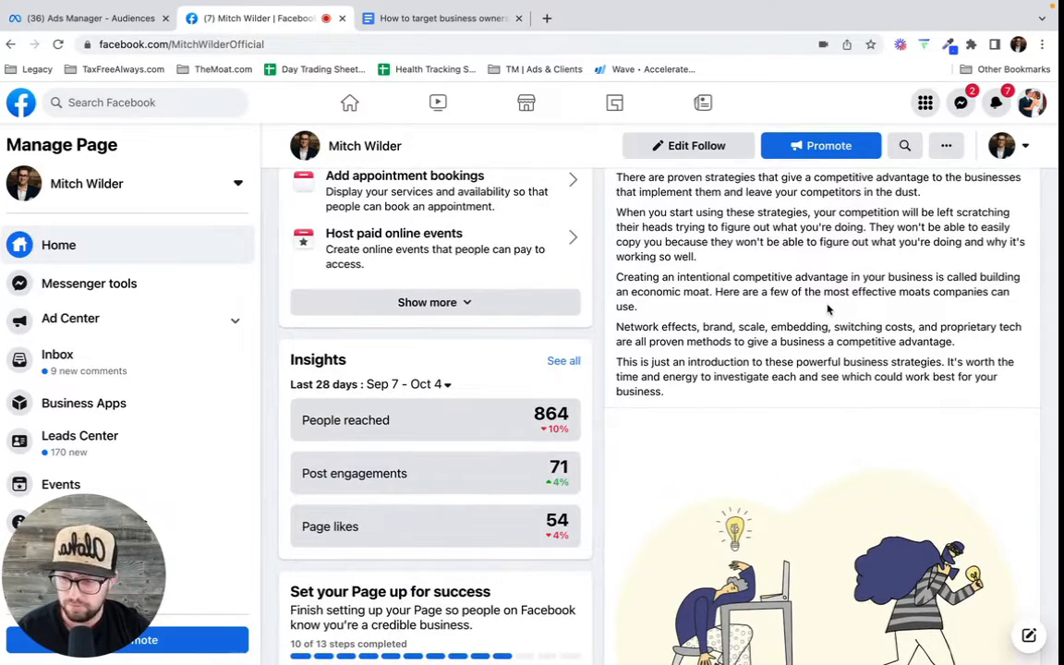
scroll(827, 308, "down", 3)
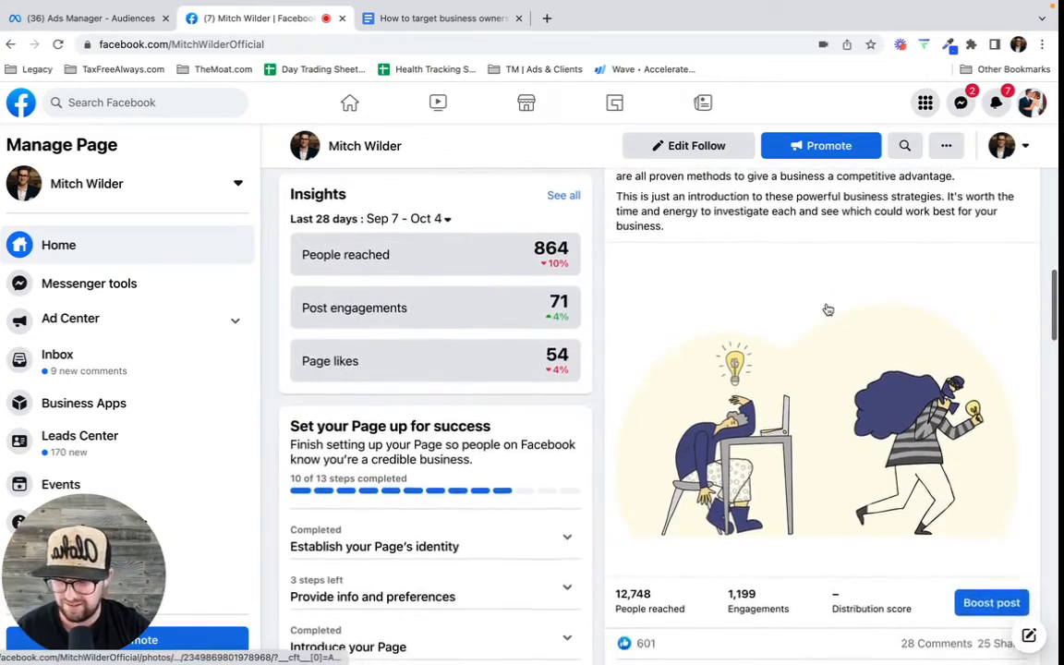
scroll(828, 310, "up", 3)
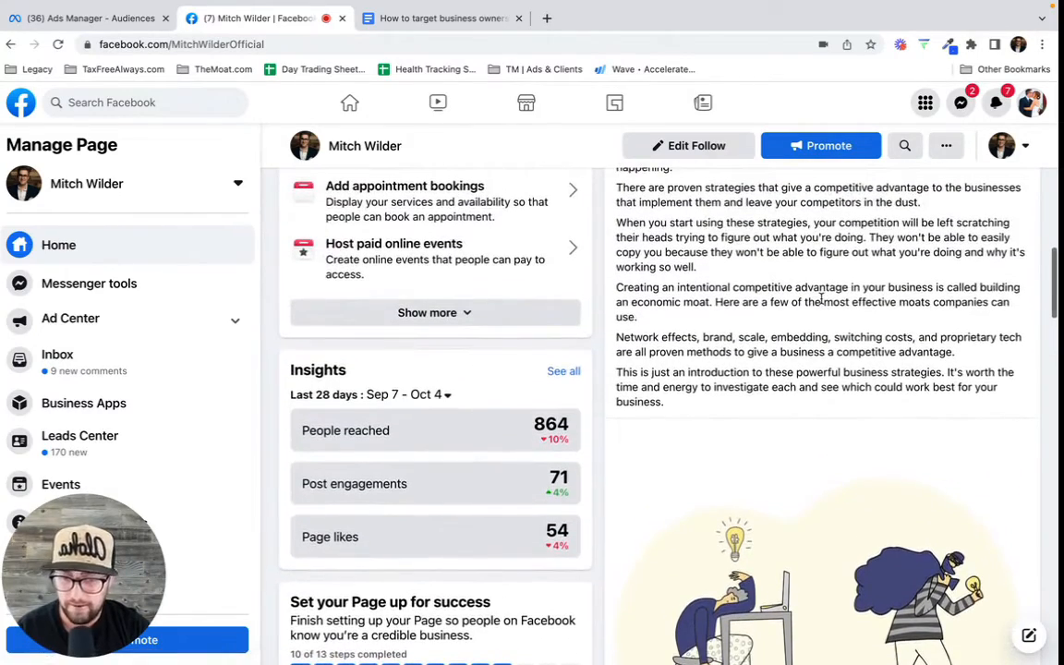
scroll(820, 300, "up", 3)
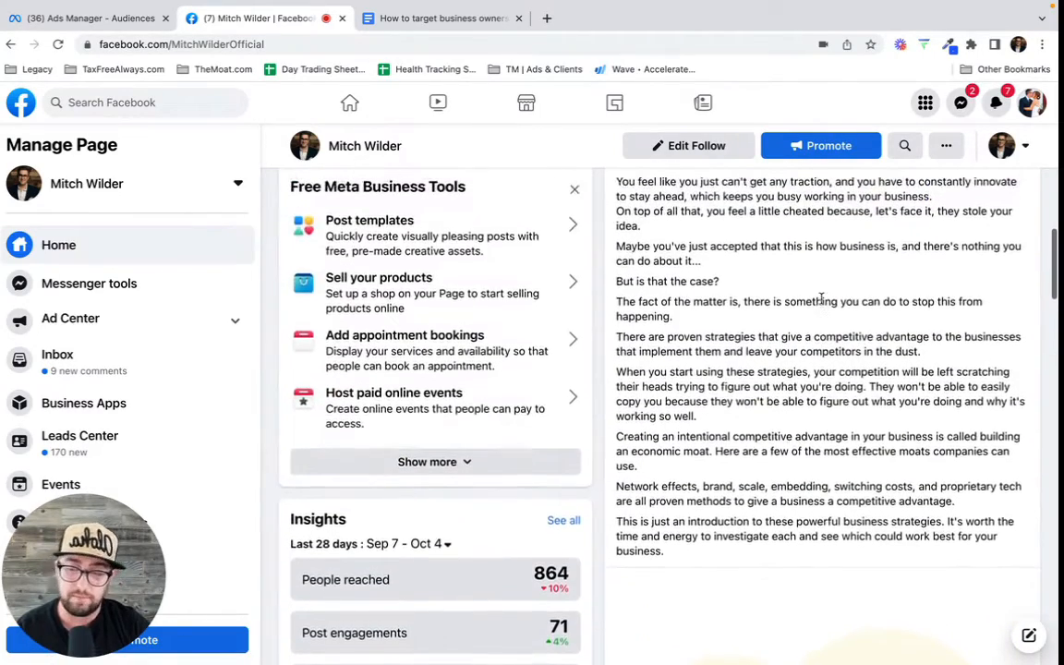
scroll(820, 299, "up", 1)
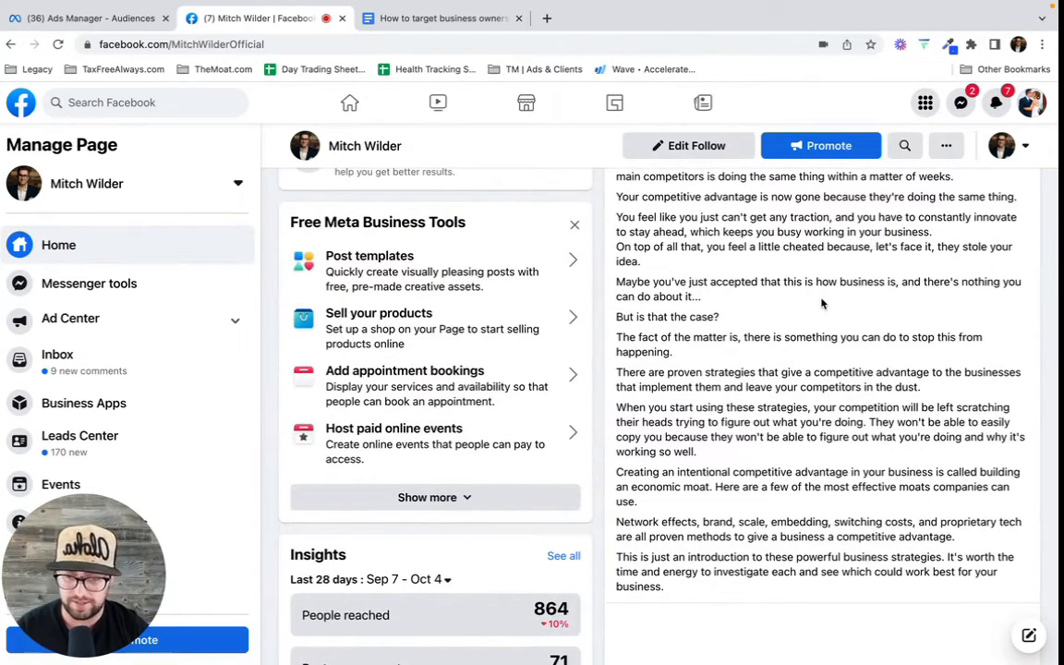
scroll(821, 304, "up", 3)
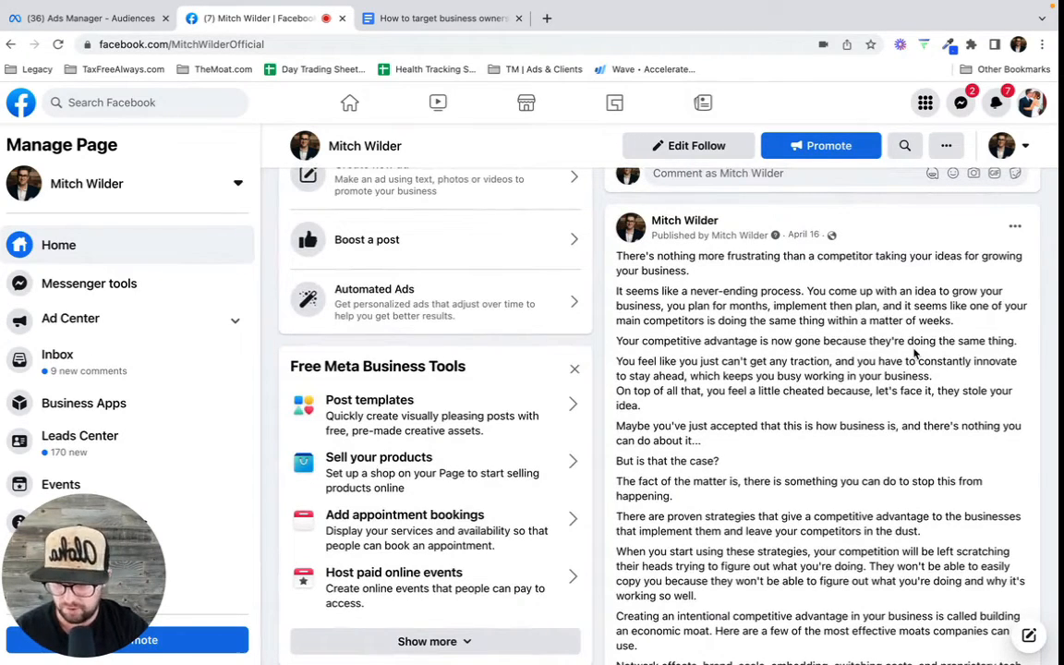
scroll(913, 351, "down", 3)
scroll(913, 354, "down", 9)
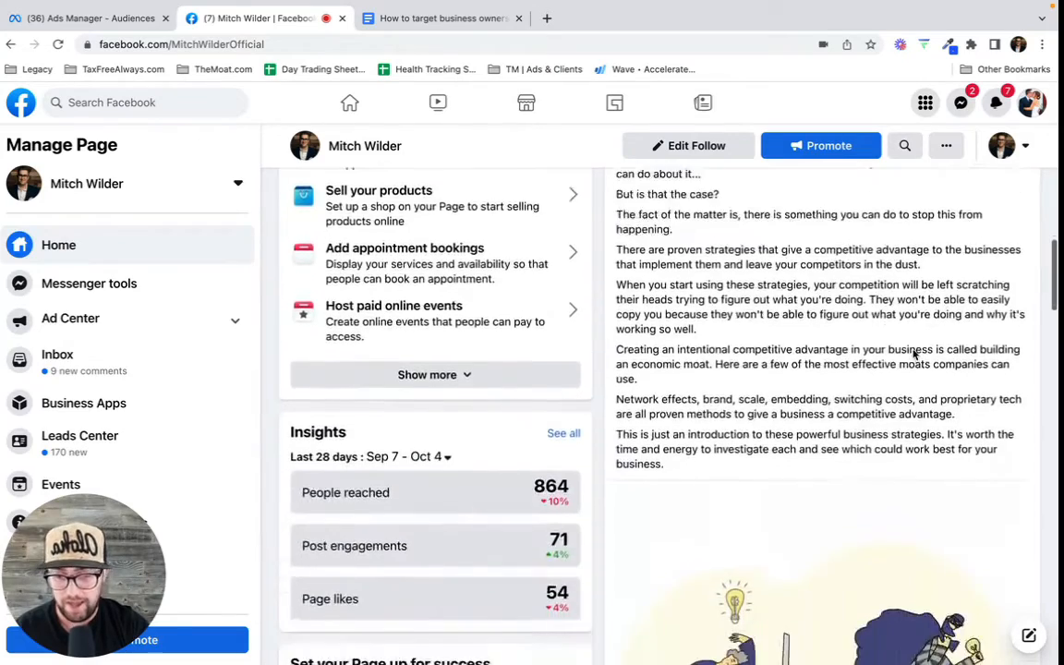
scroll(637, 365, "down", 4)
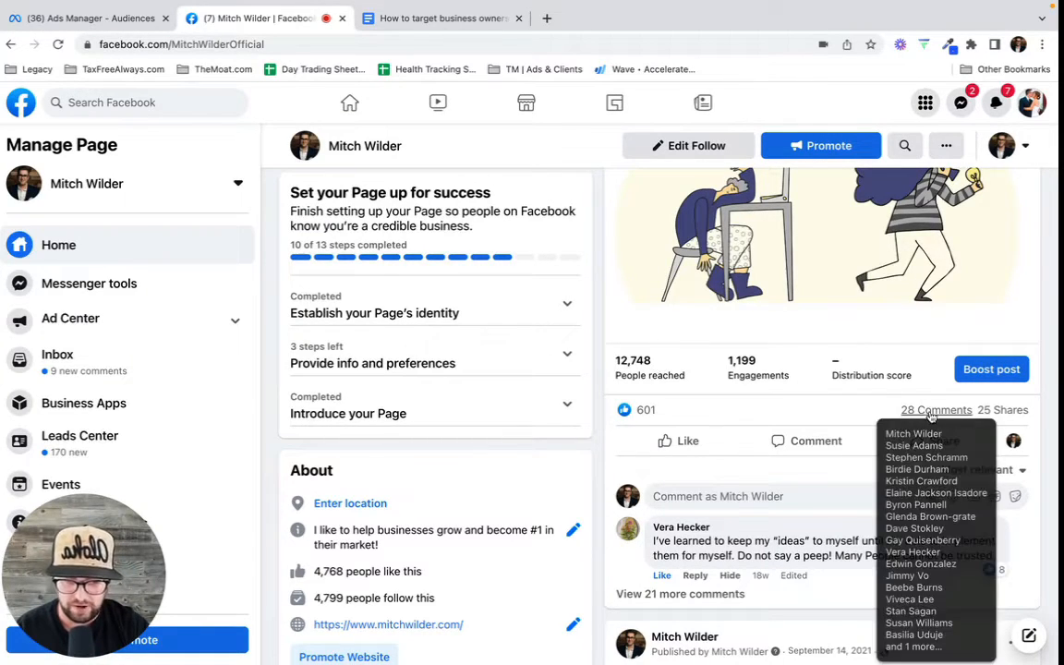
mouse_move(1010, 415)
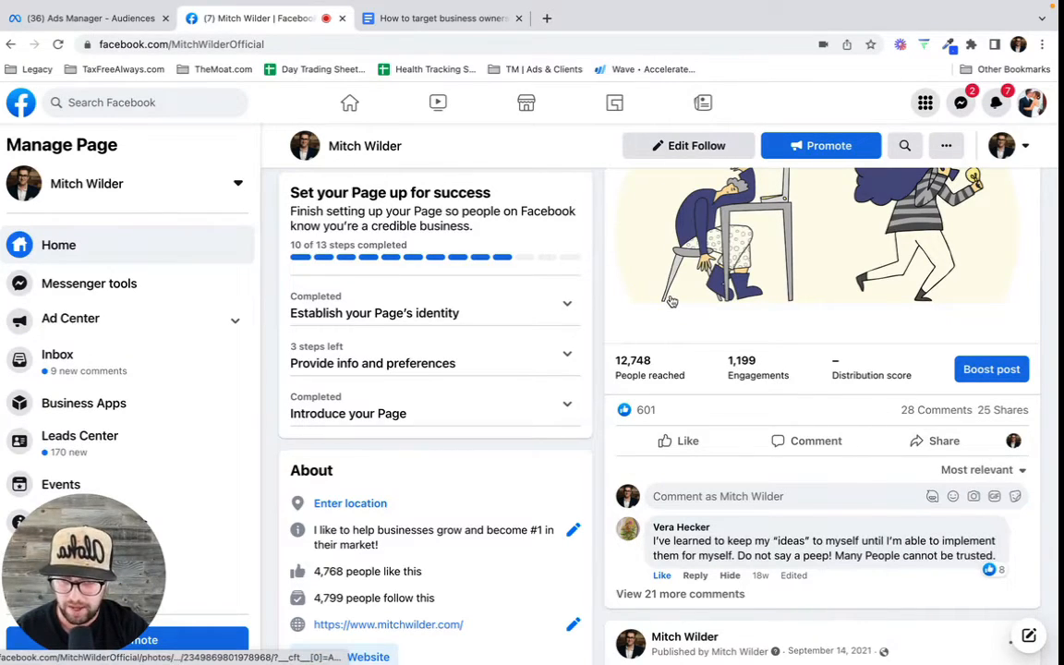
- Return to Ads Manager and close the Create a Saved Audience dialog without saving
left_click(74, 20)
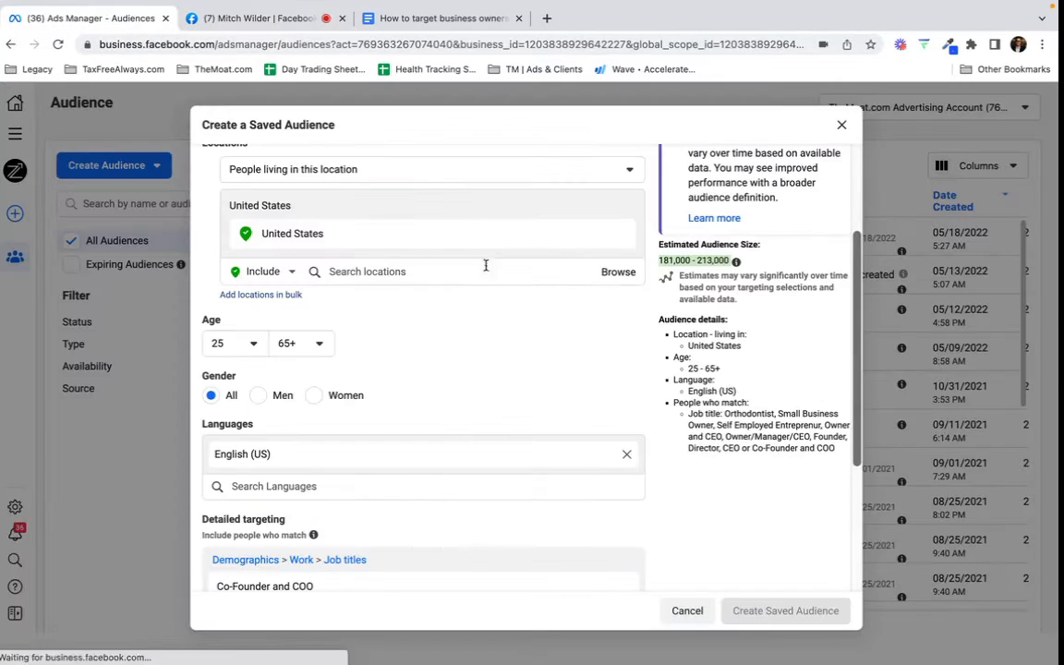
left_click(841, 127)
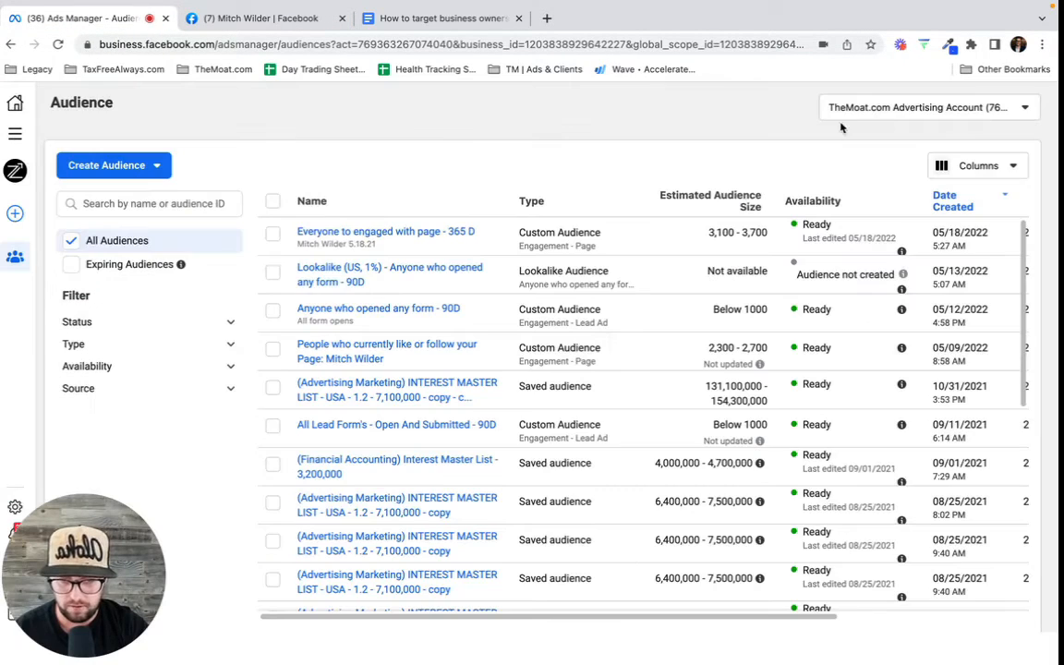
left_click(86, 167)
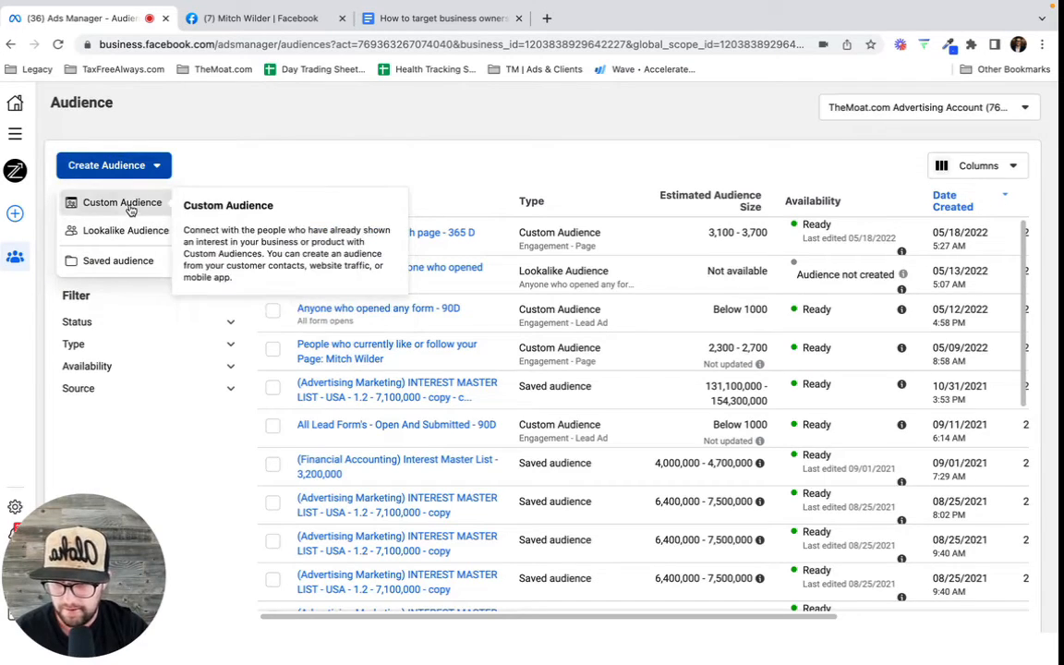
left_click(101, 205)
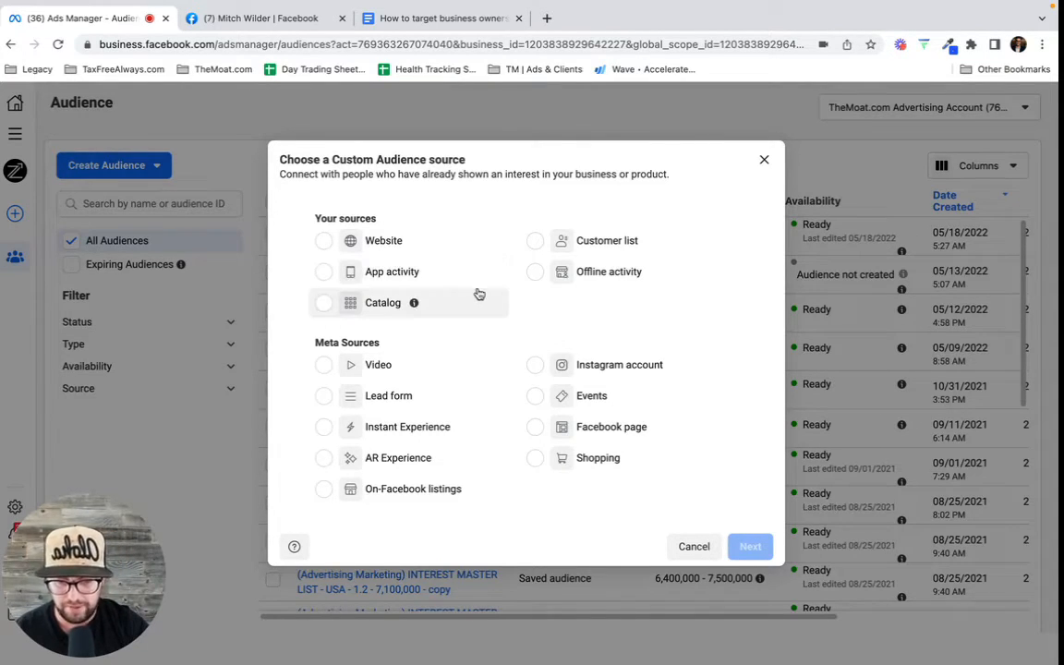
left_click_drag(315, 347, 395, 343)
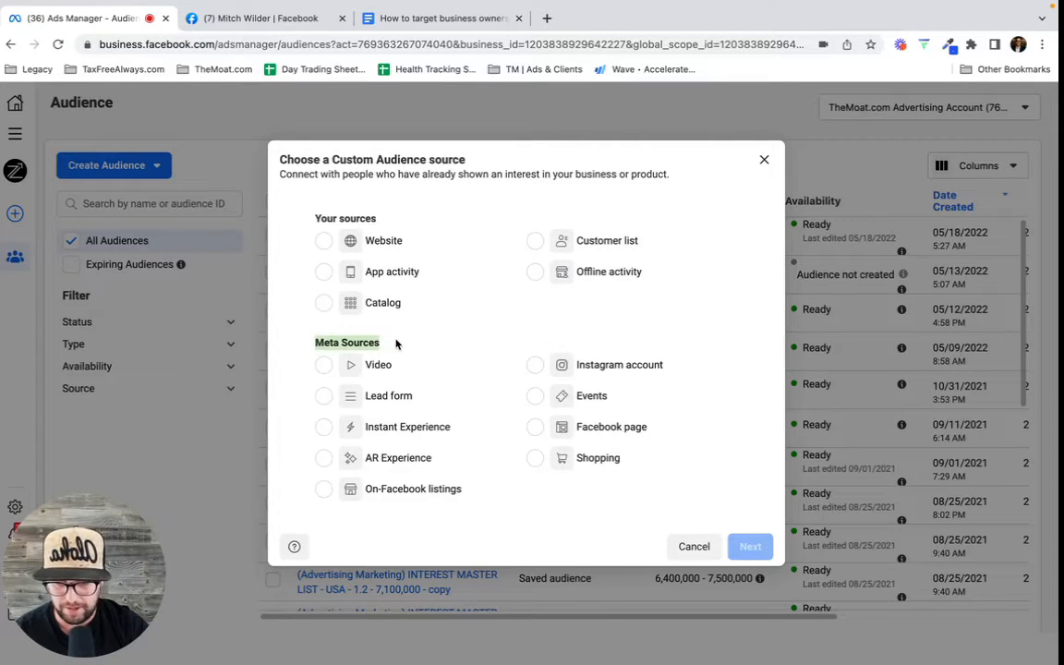
left_click(763, 159)
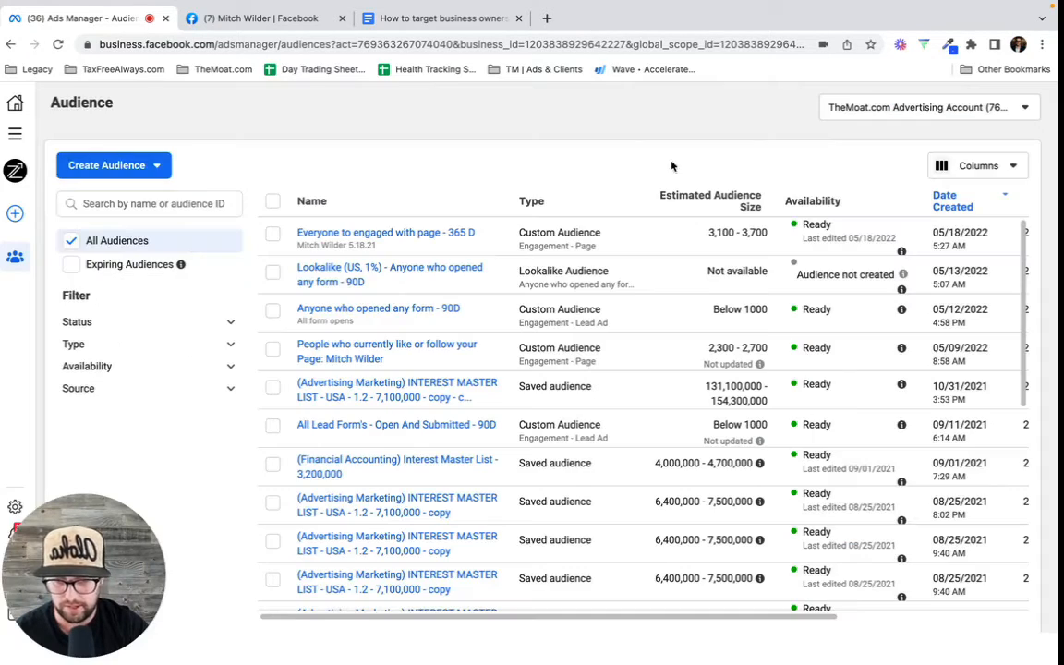
- Start a new Custom Audience with Facebook page as its source
left_click(121, 166)
left_click(115, 204)
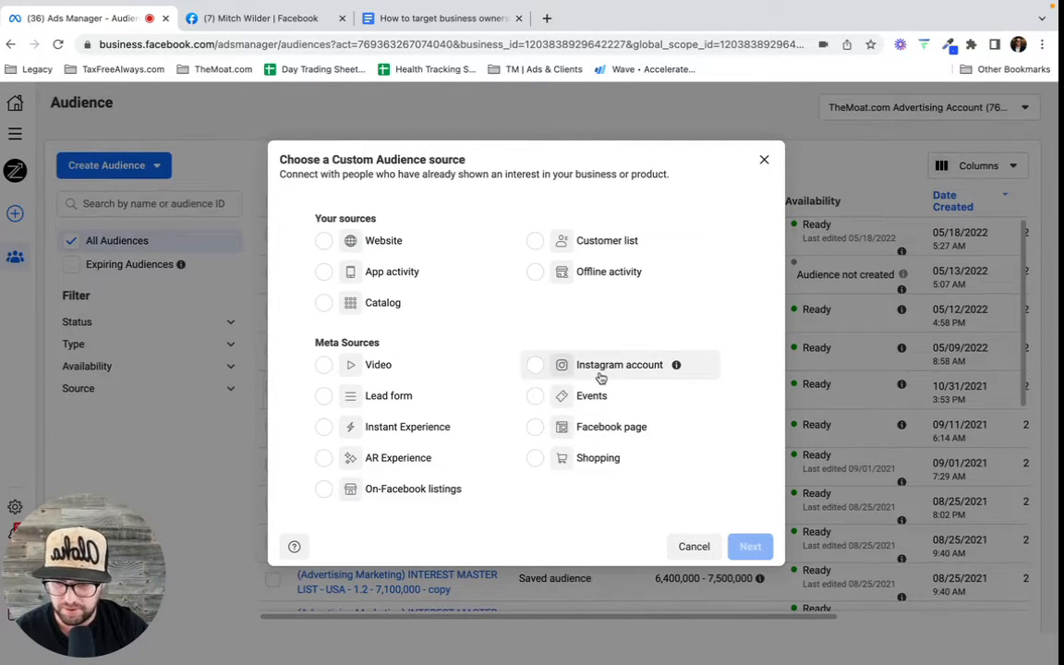
left_click(538, 430)
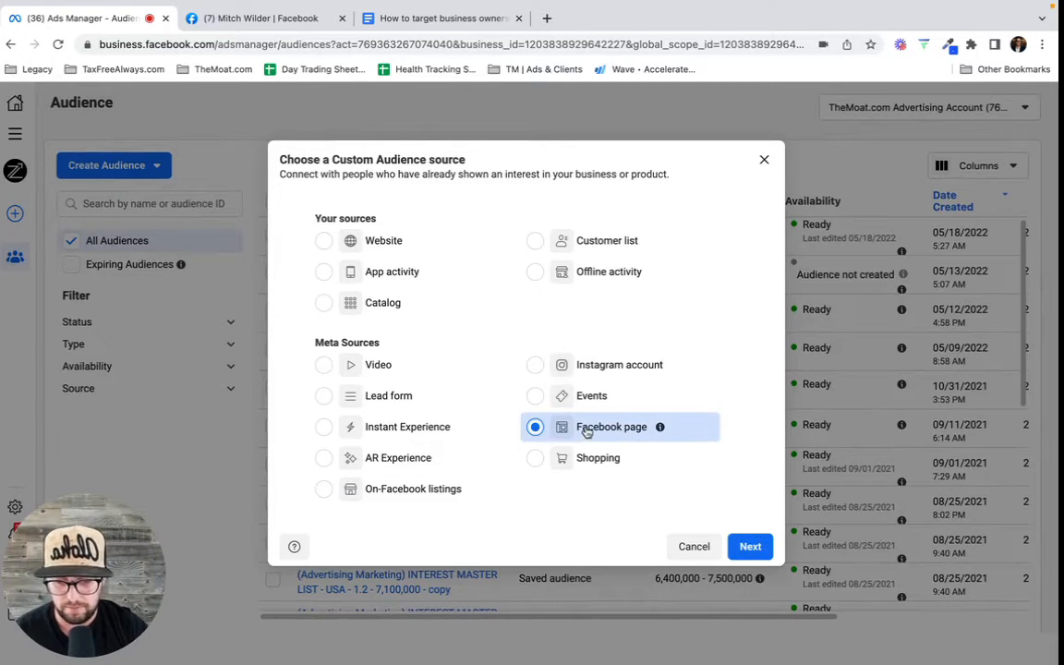
left_click(755, 548)
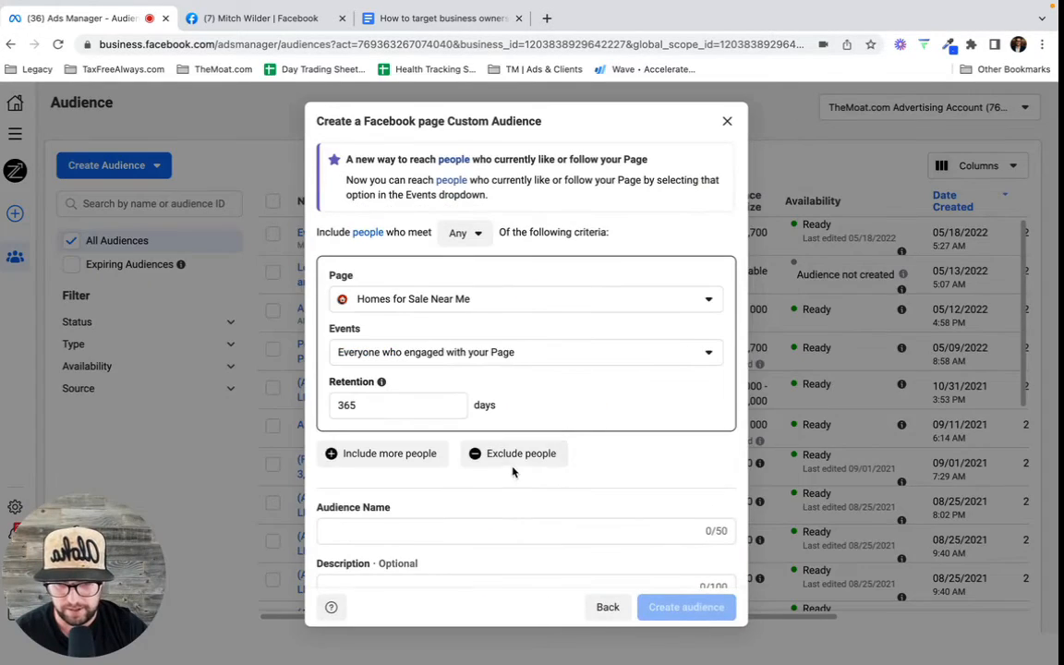
- Select the account owner's personal page for the custom audience and set its event to "People who engaged with any post or ad"
left_click(633, 300)
type("Mitch")
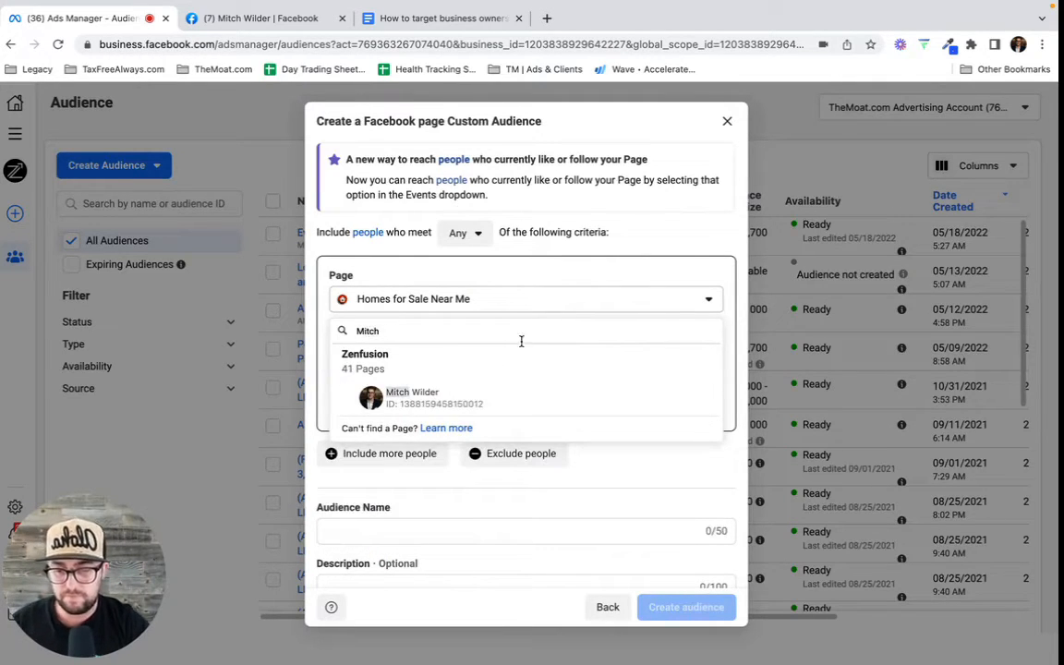
left_click(449, 406)
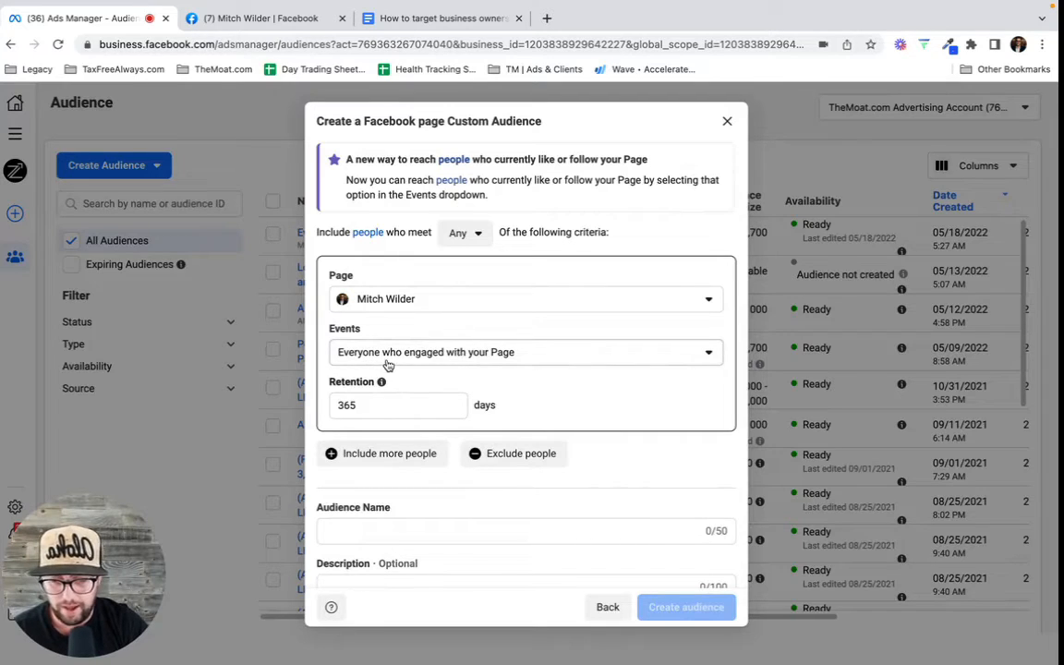
left_click(512, 354)
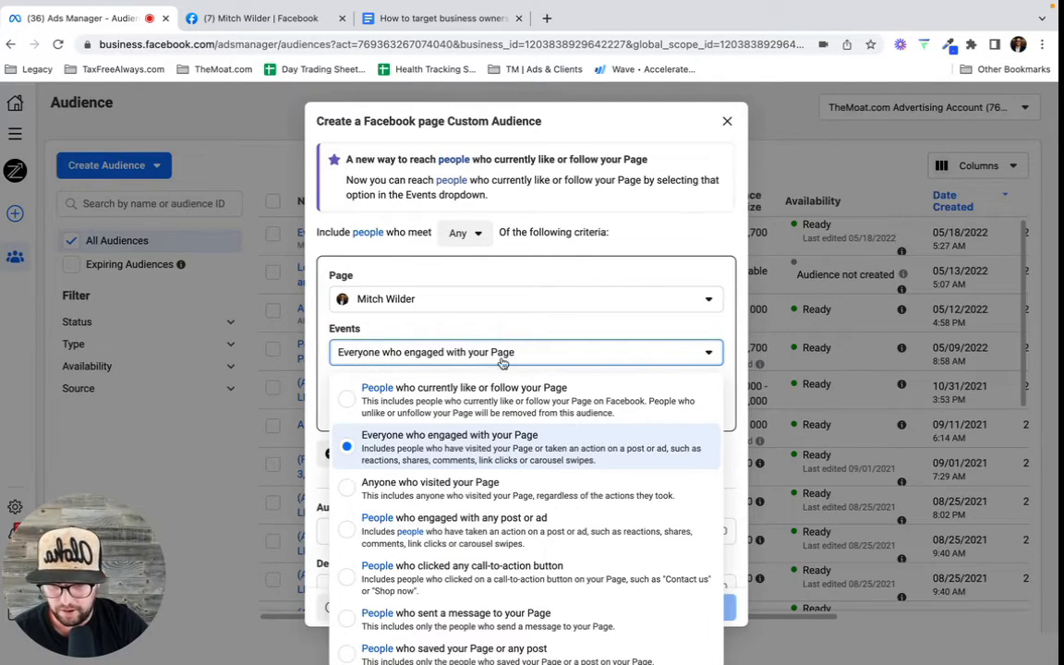
scroll(498, 367, "down", 1)
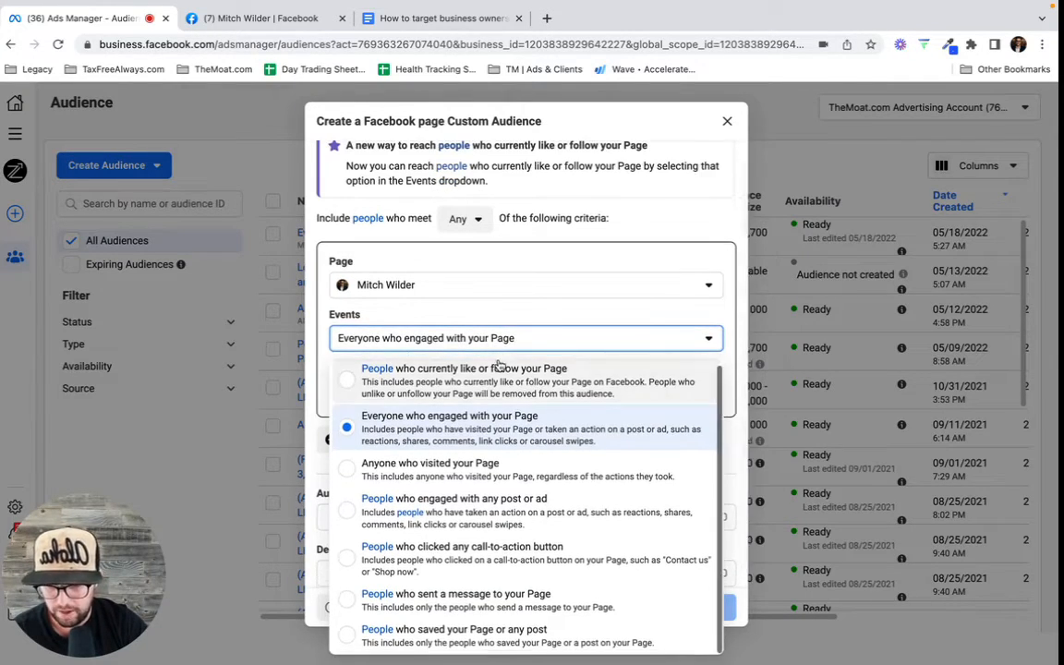
left_click(370, 502)
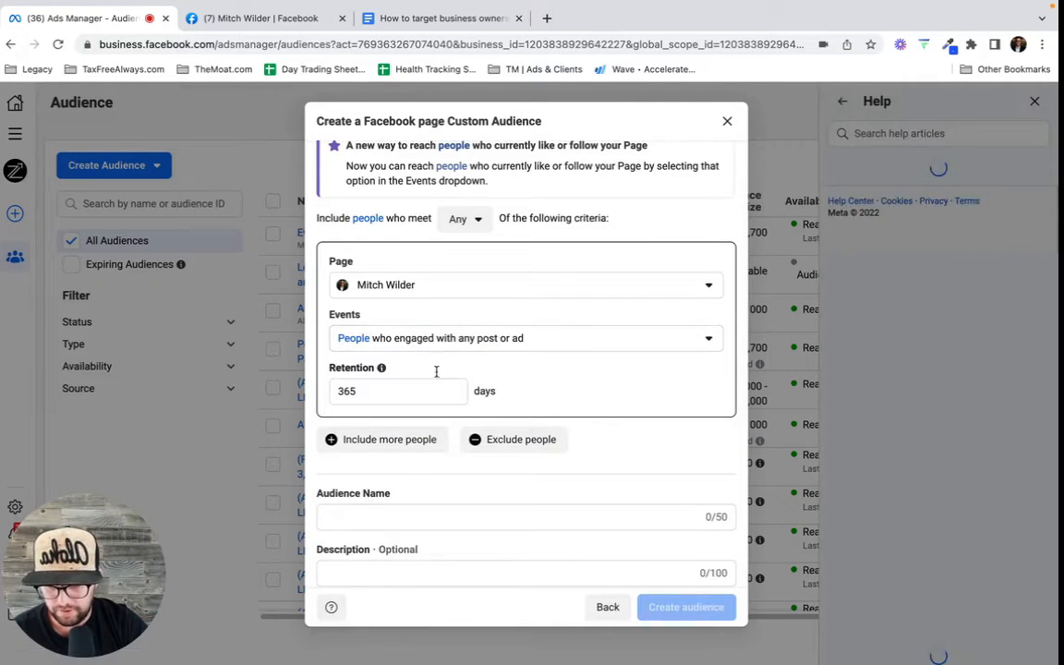
- Name the audience "All post engagement", keep its 365-day retention, create it, and close the Custom Audience dialog
left_click(341, 394)
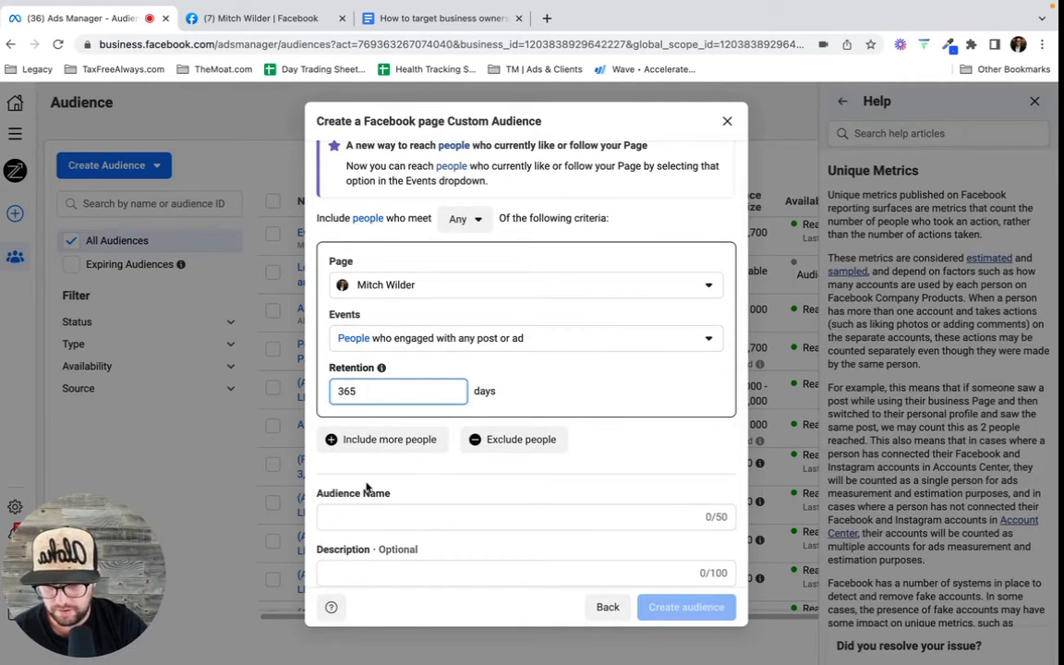
left_click(366, 515)
type("Al")
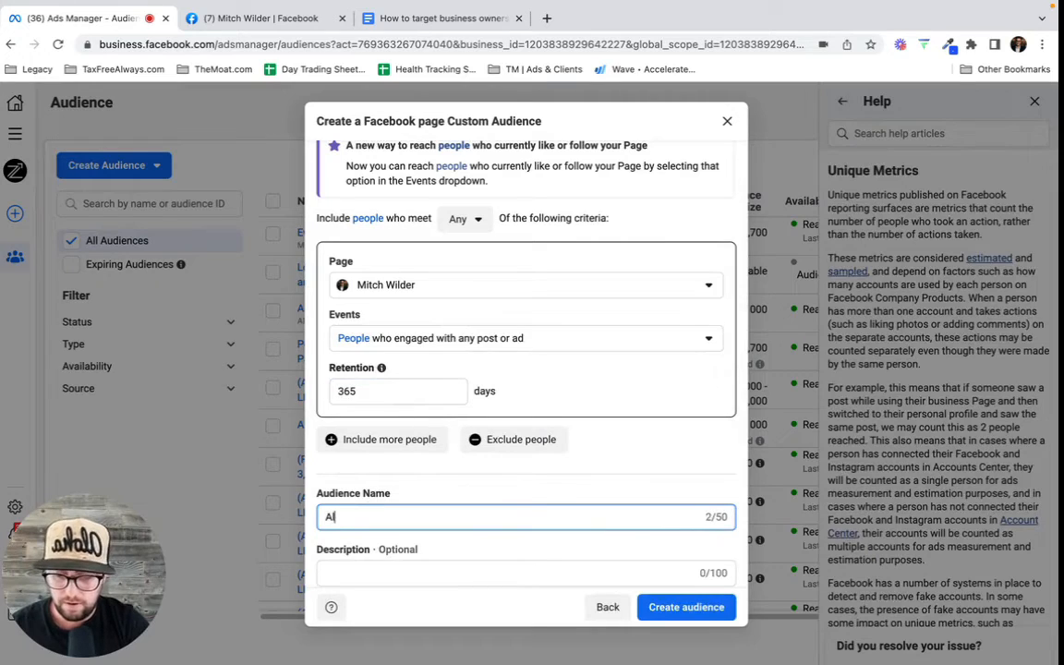
type("l post engagement")
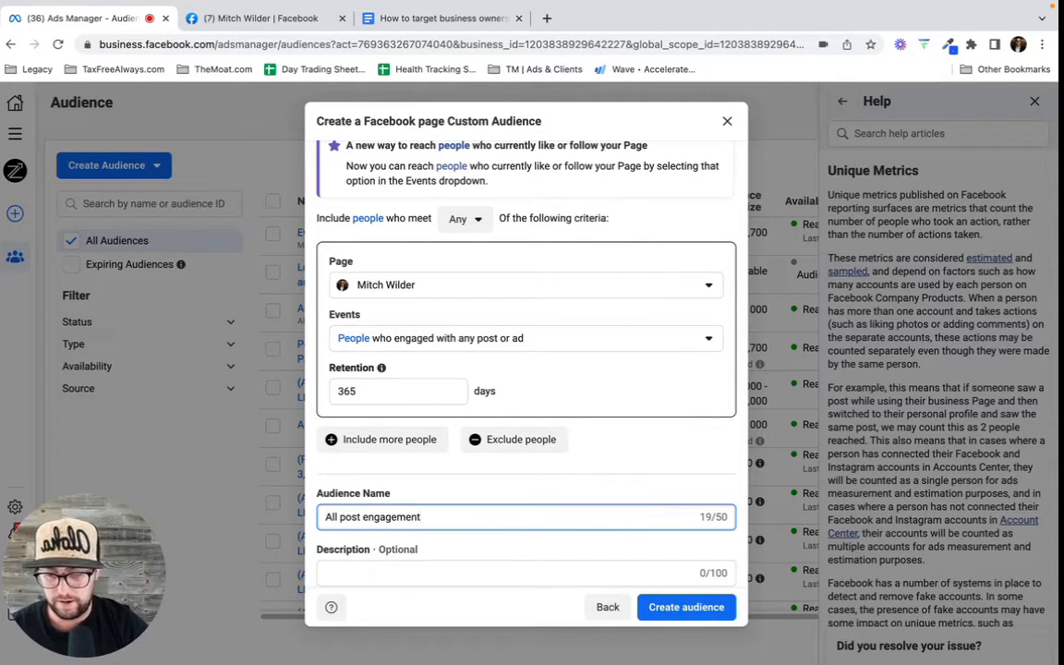
scroll(527, 370, "down", 1)
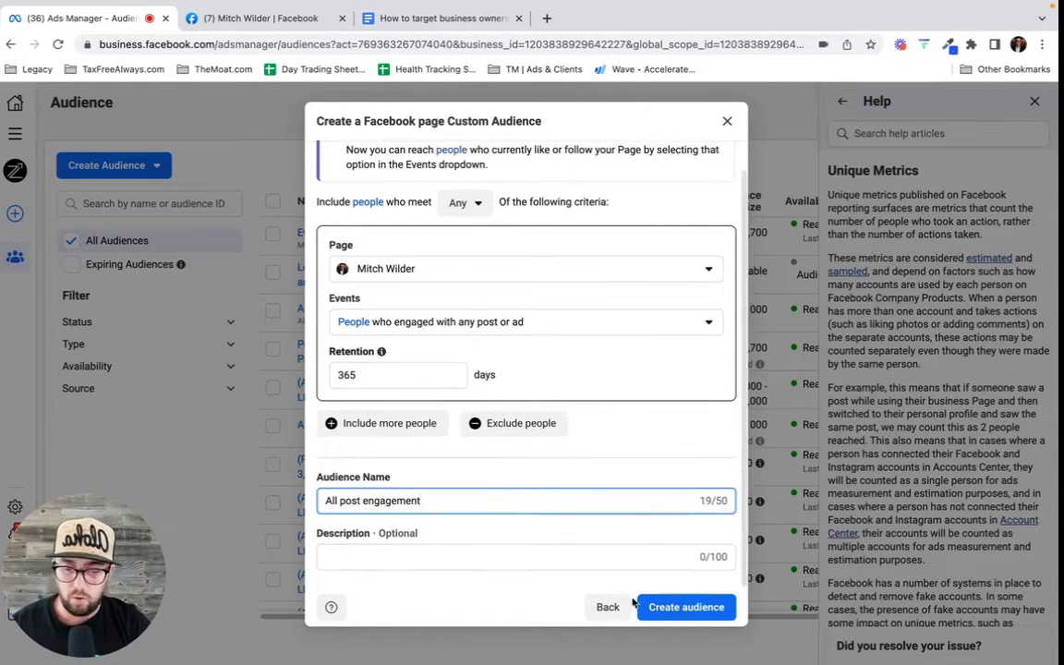
left_click(685, 606)
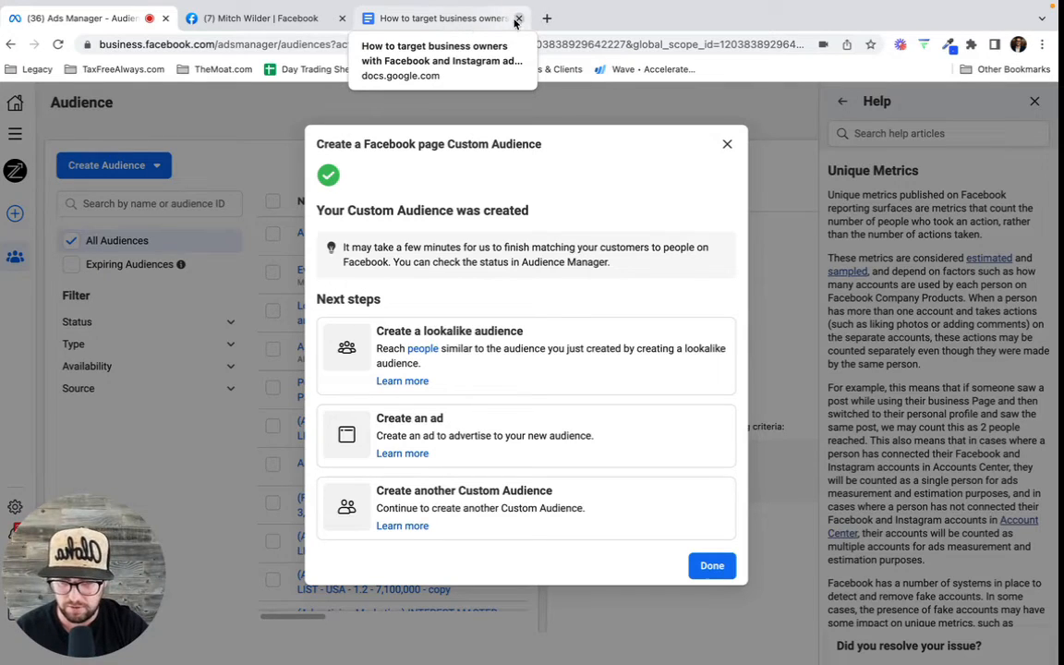
left_click(726, 144)
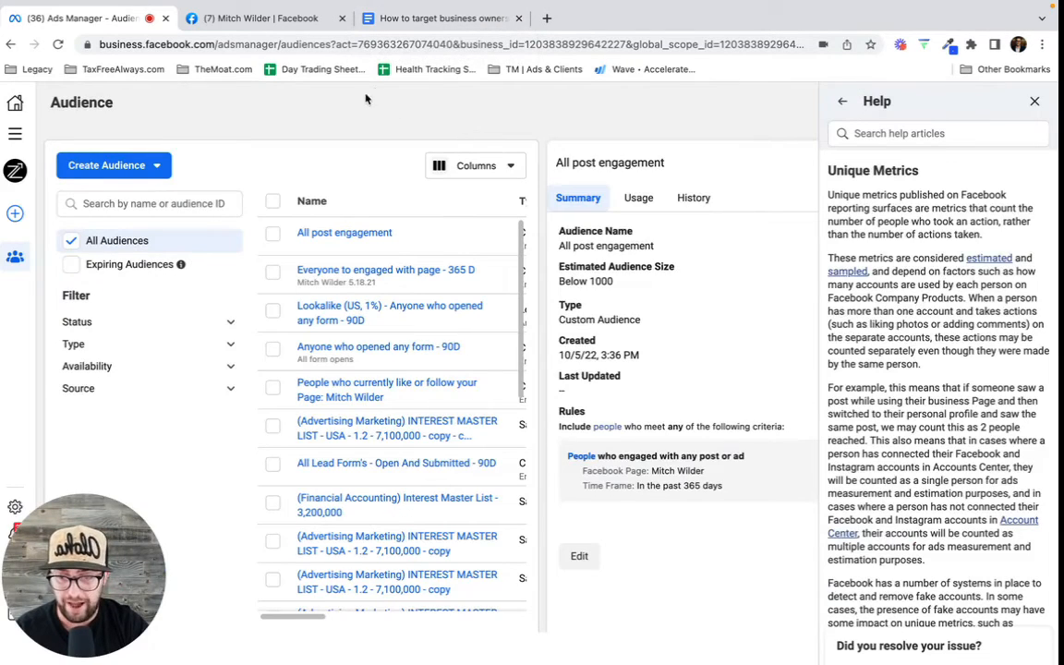
- Switch to the Google Docs outline, bold item 5, "Engagement with a business ad", and select item 6, "Uploaded customer / lead list"
left_click(423, 18)
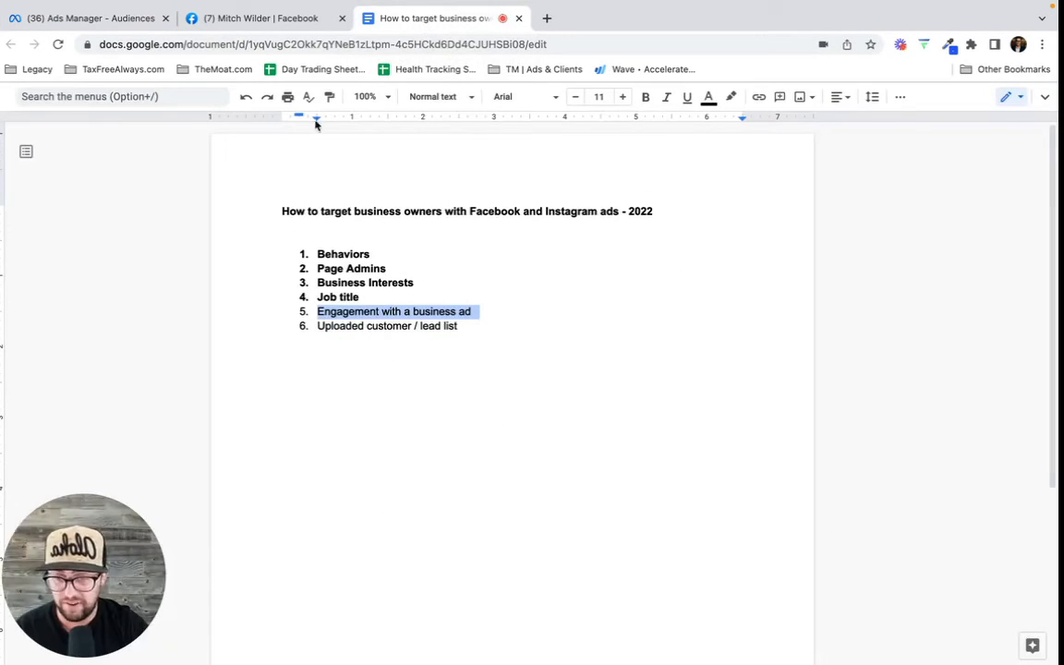
left_click(645, 97)
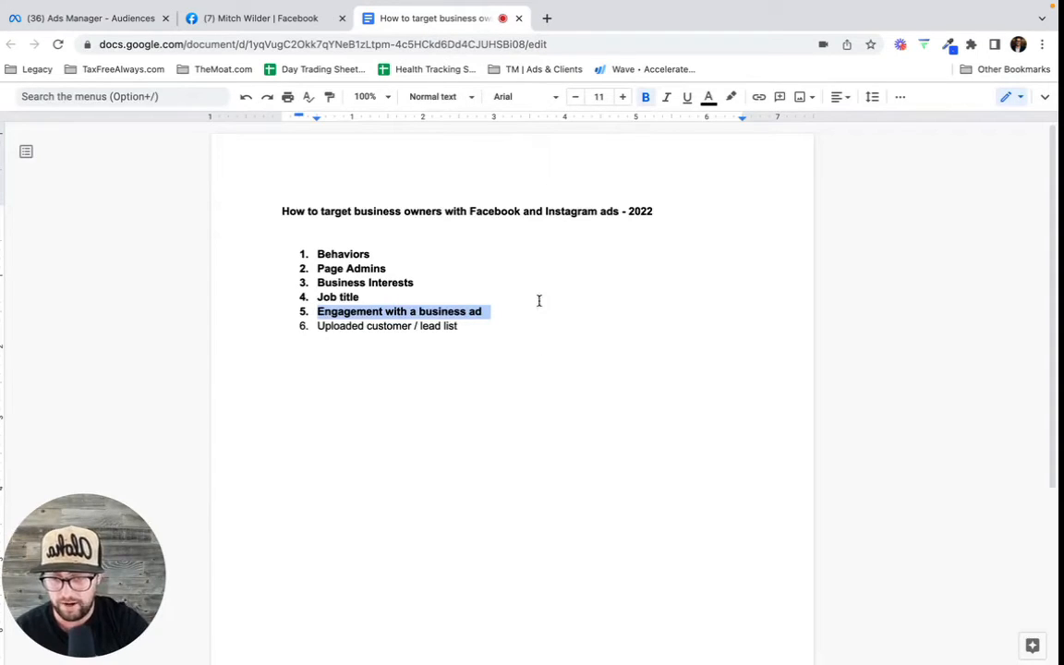
left_click_drag(464, 329, 292, 328)
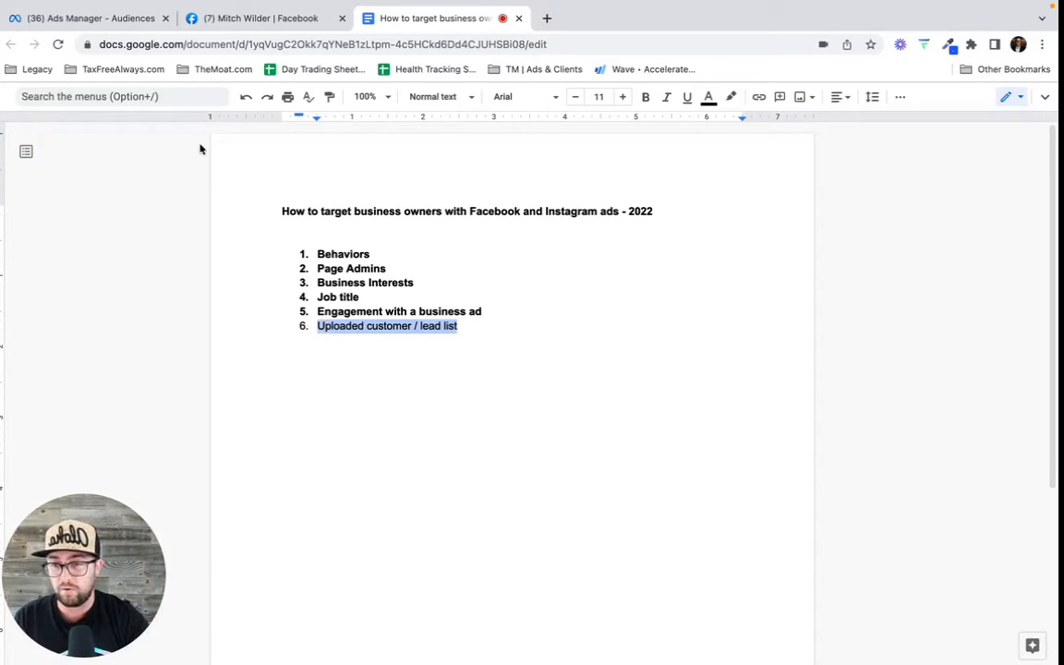
- Return to Ads Manager and close the Help pane and the details of the "All post engagement" audience
left_click(121, 20)
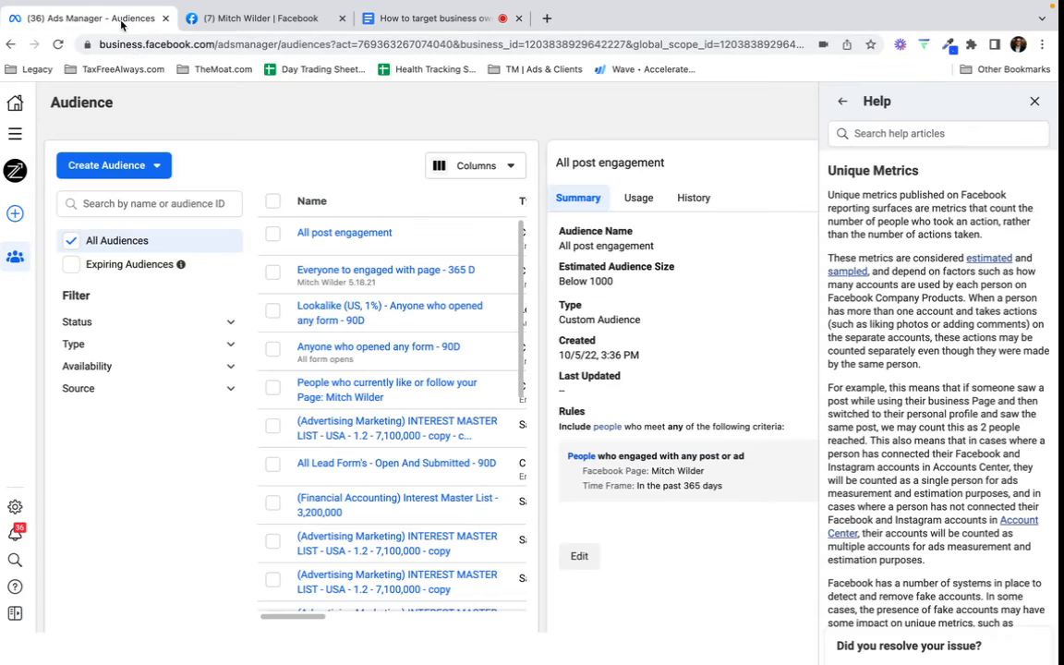
left_click(1034, 102)
left_click(1028, 163)
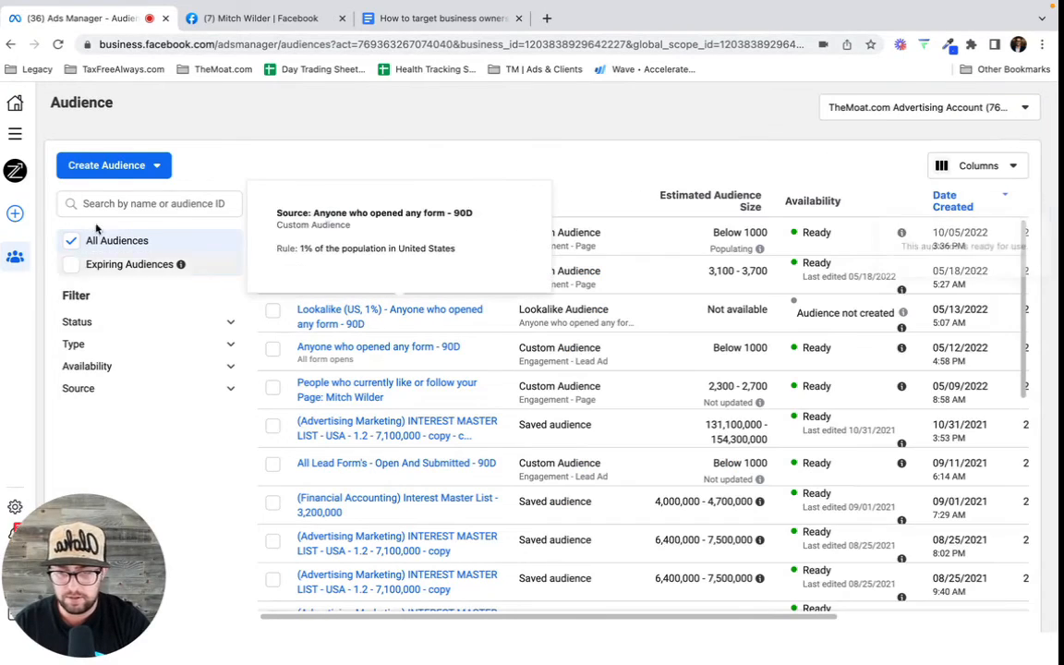
- Start a new Custom Audience with Customer list as its source
left_click(143, 165)
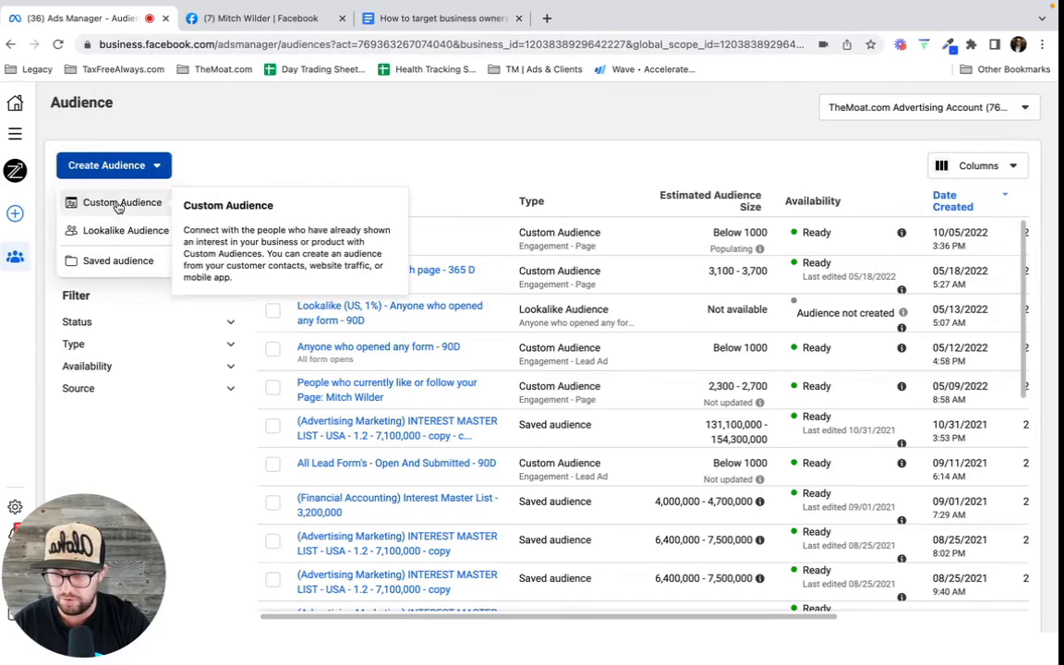
left_click(119, 203)
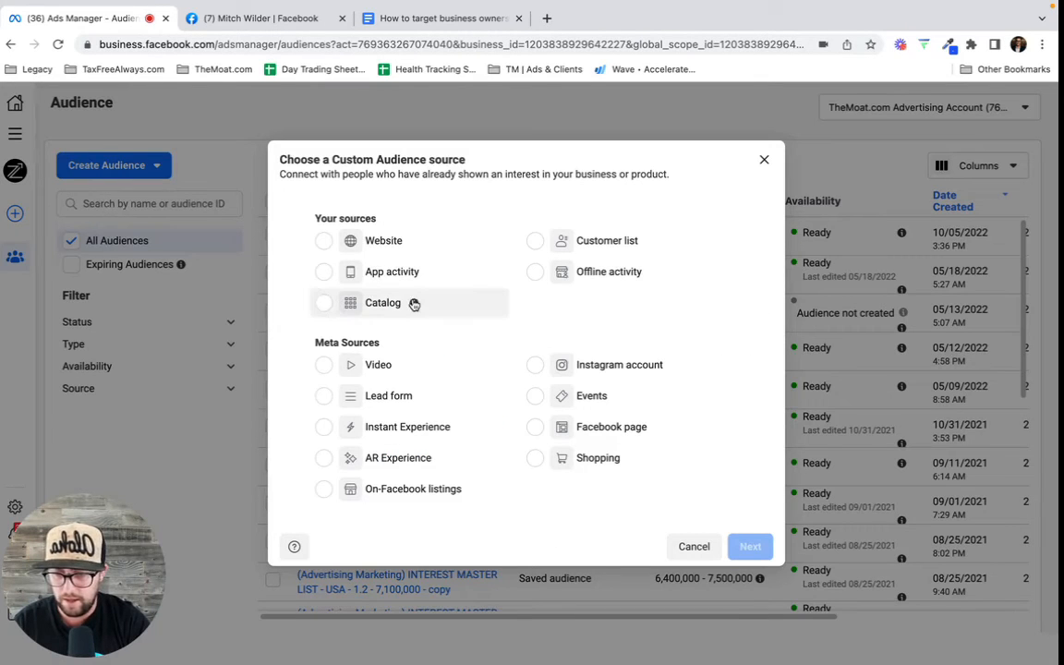
left_click(536, 242)
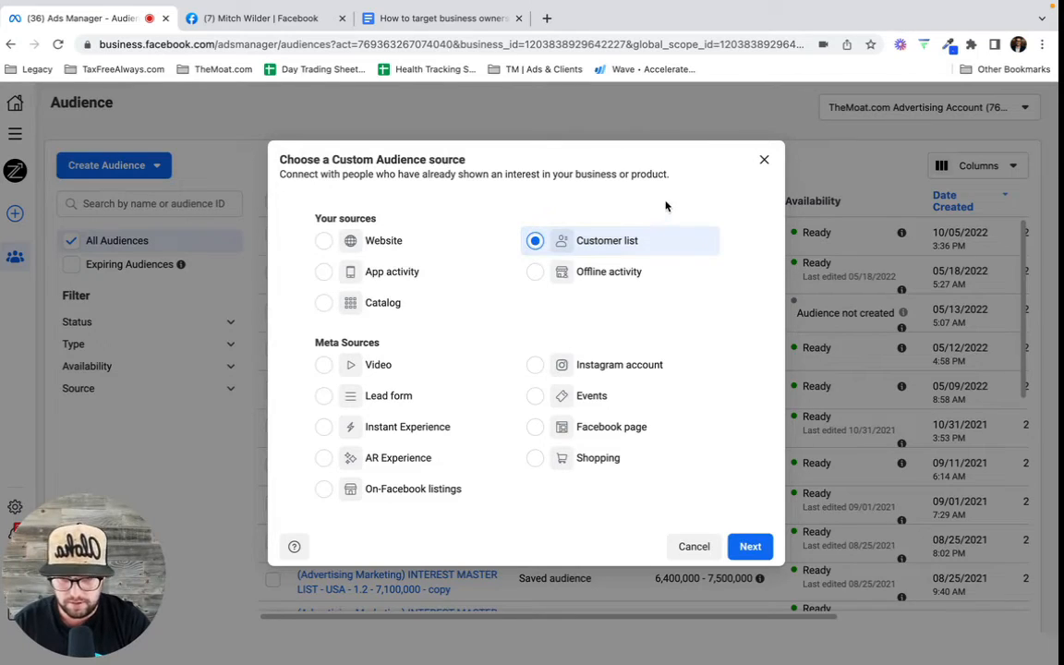
left_click(752, 546)
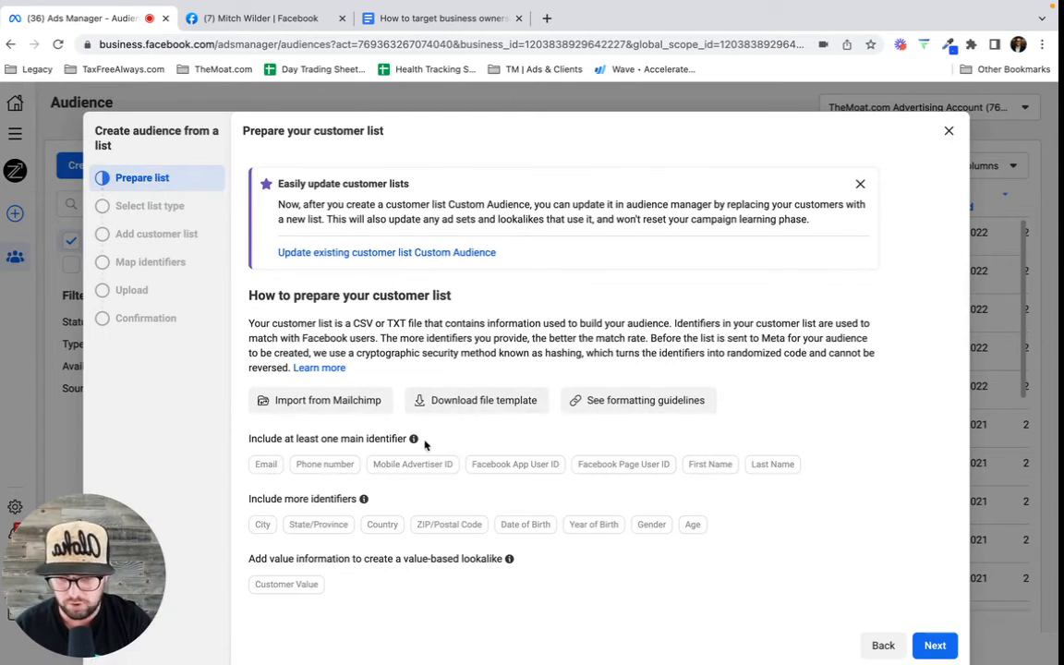
- Review the main identifiers for the customer list, and choose No for including a customer value column
left_click_drag(340, 439, 410, 440)
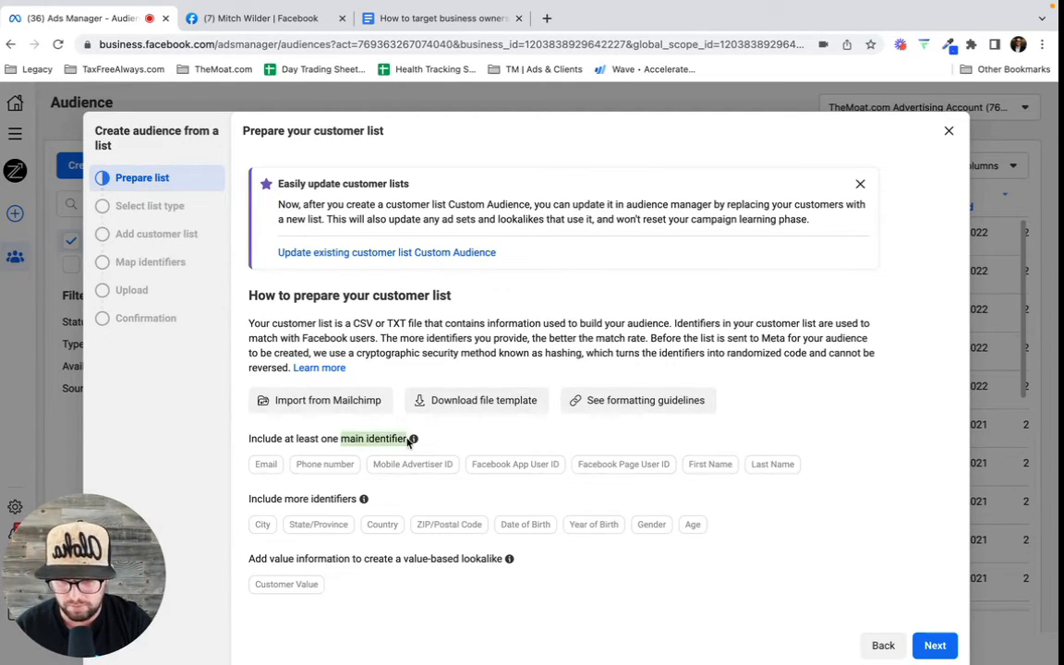
left_click(532, 439)
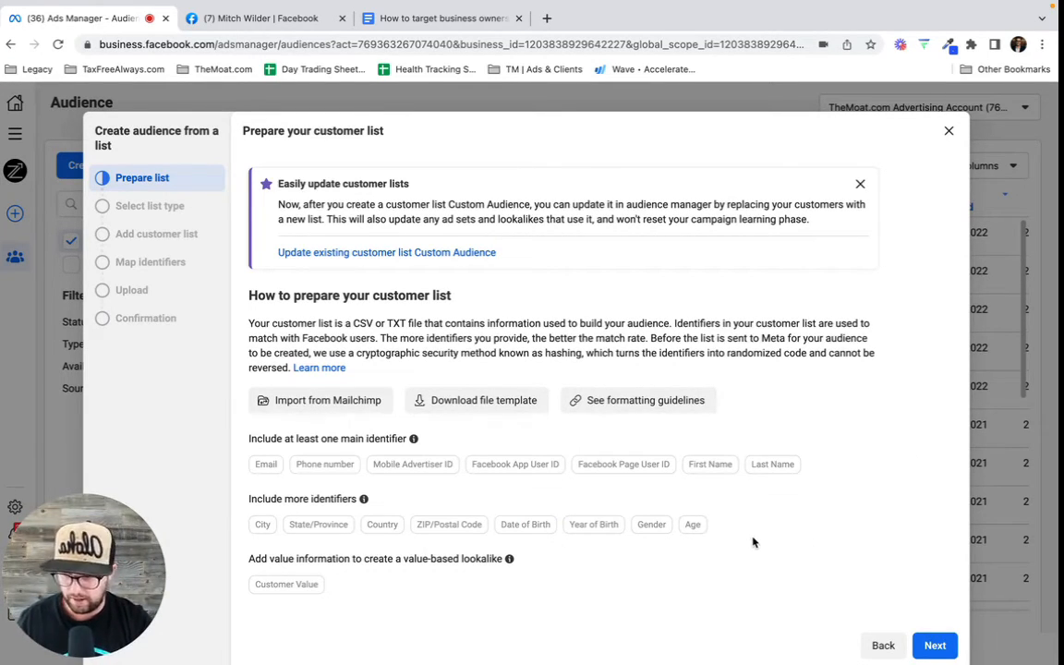
left_click(936, 645)
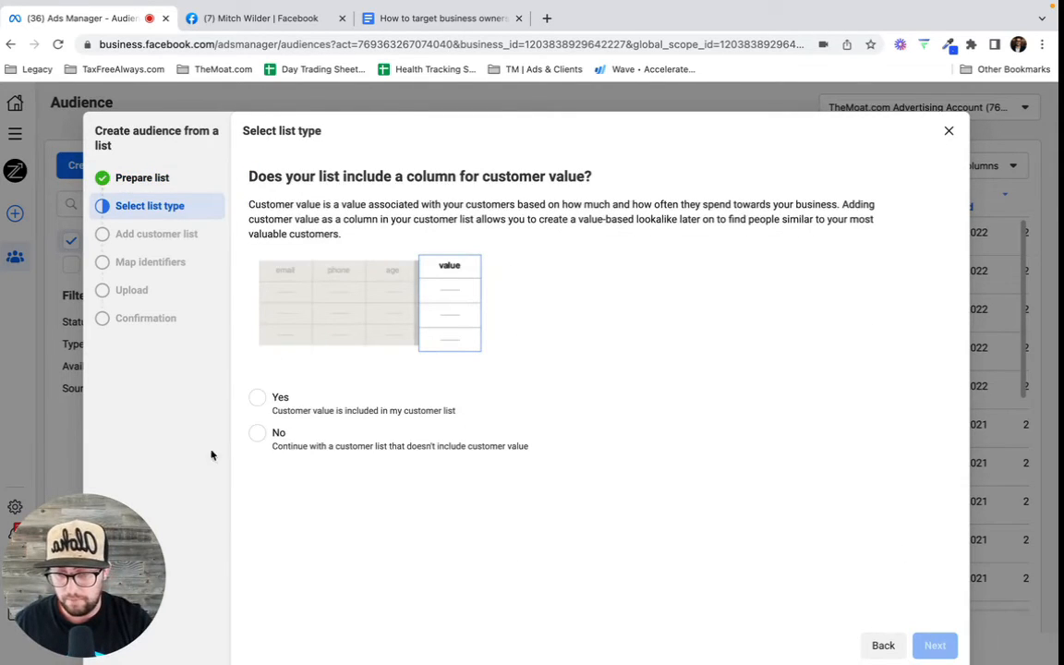
left_click(259, 434)
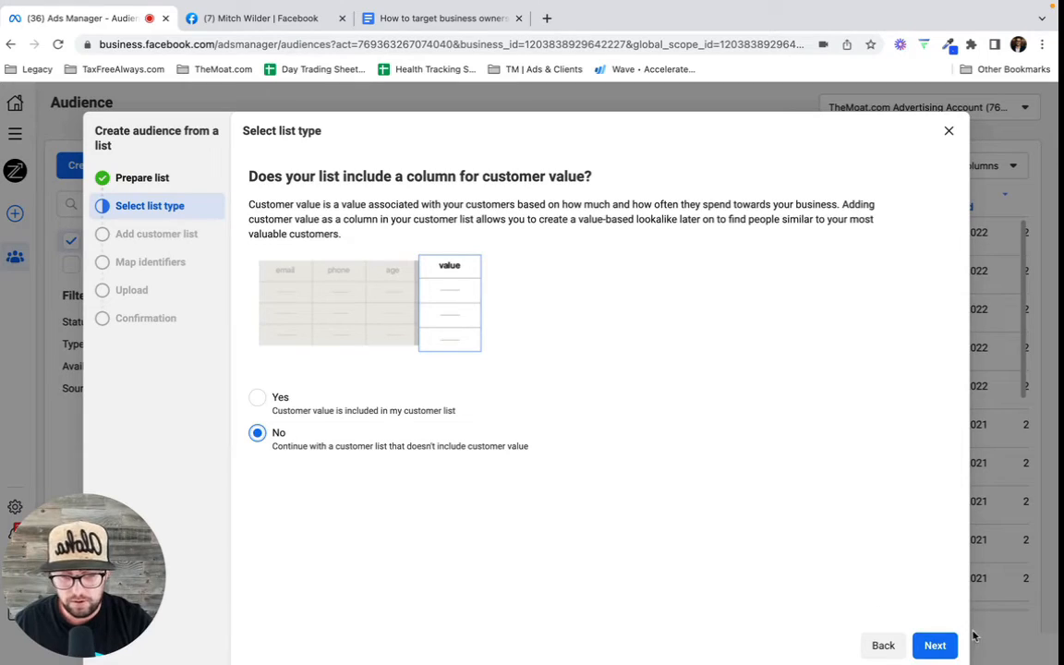
left_click(936, 646)
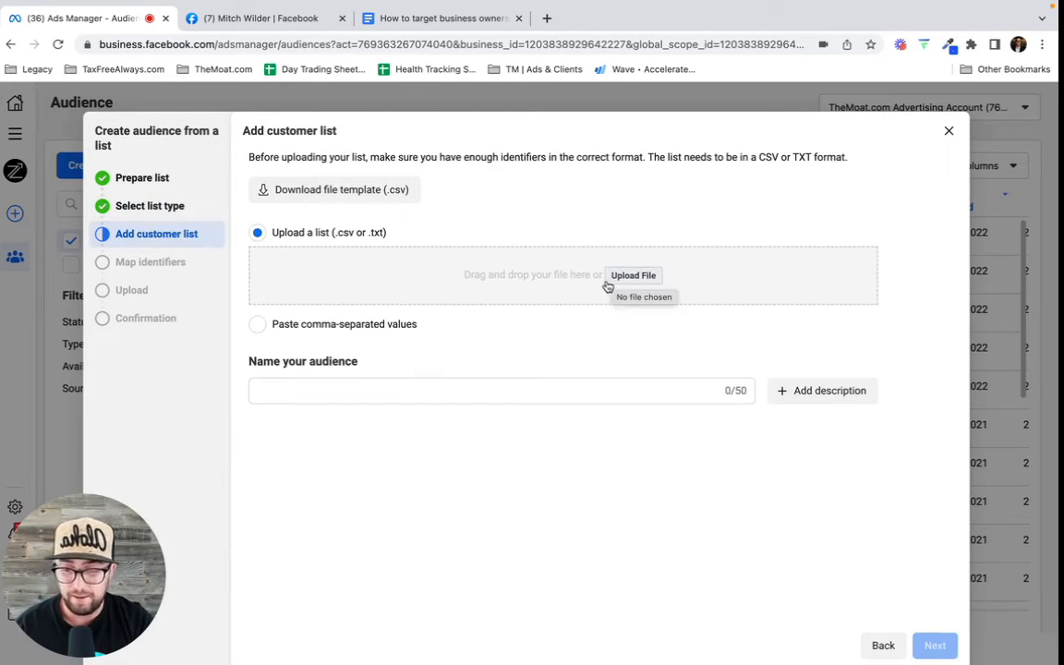
- Choose to paste comma-separated values as the customer list and place the cursor in the empty data box
left_click(257, 324)
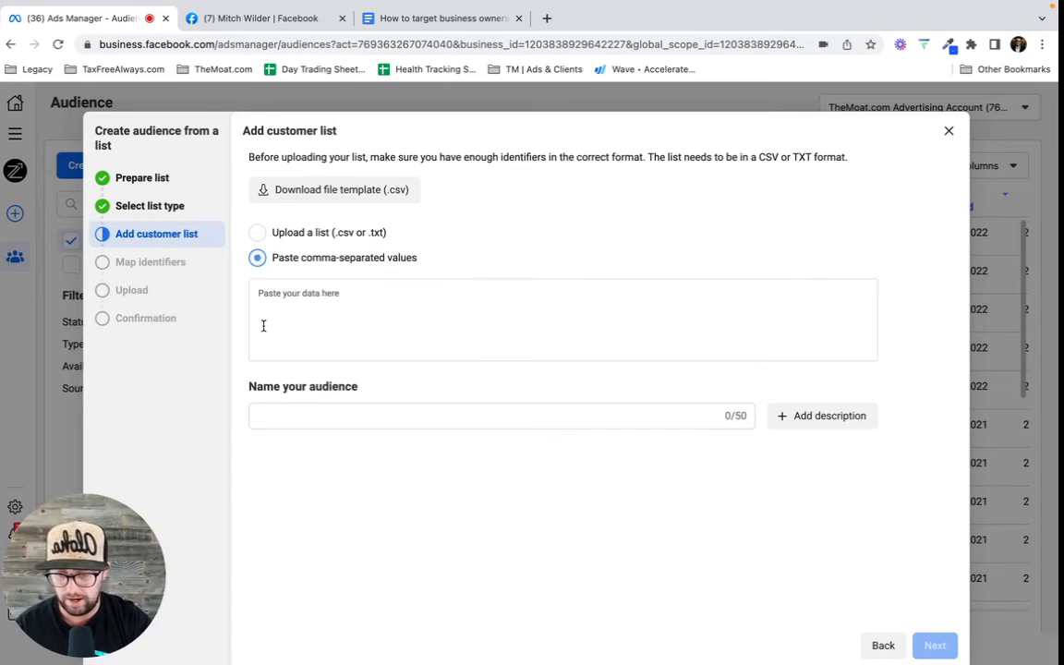
left_click(308, 297)
right_click(310, 296)
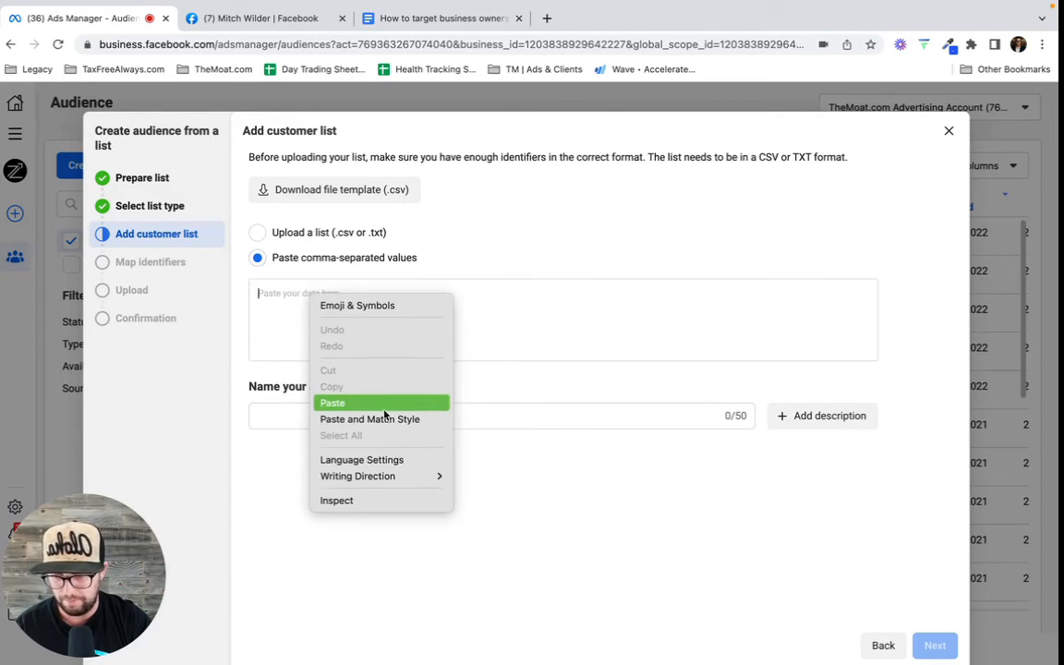
left_click(598, 509)
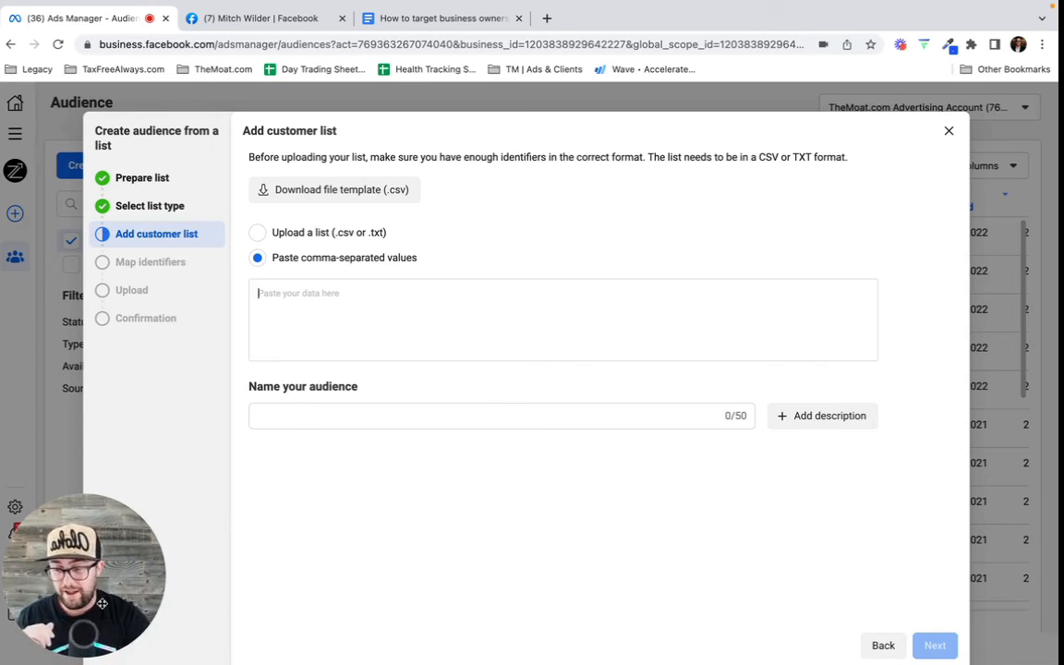
left_click(101, 634)
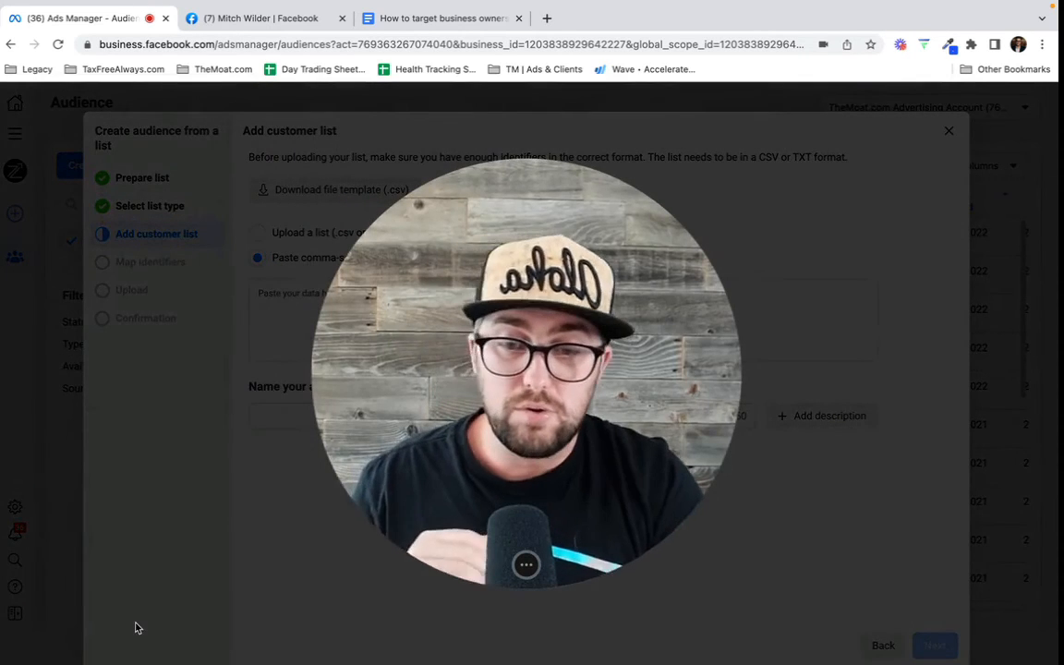